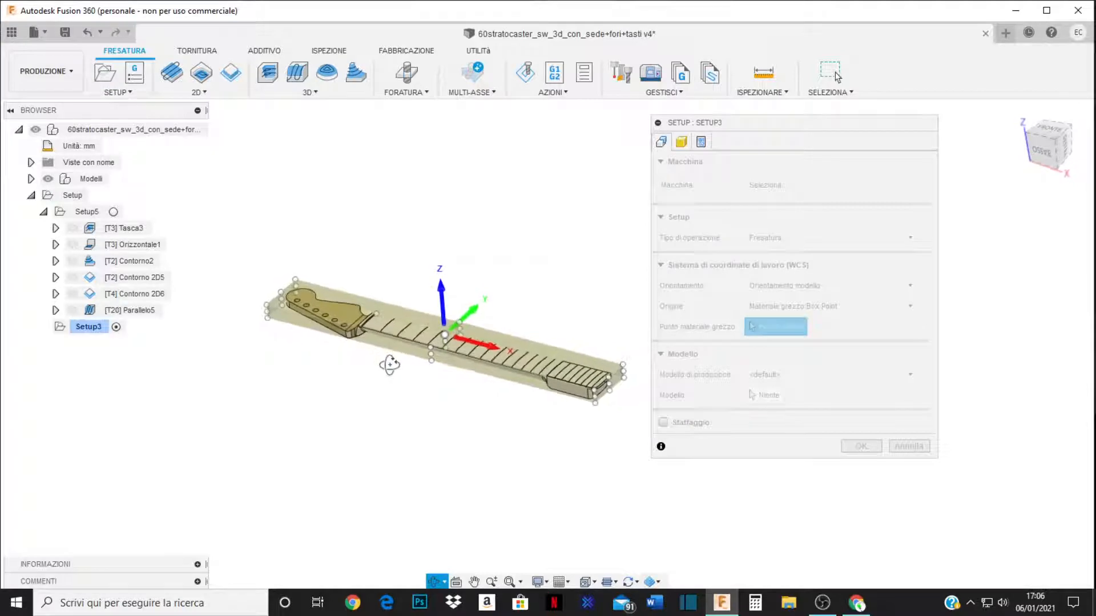
Set the stock side offset of Setup3 to 20 mm and accept the setup using all models.
{"action": "scroll", "coordinate": [421, 312], "scroll_direction": "down", "scroll_amount": 1}
{"action": "scroll", "coordinate": [423, 314], "scroll_direction": "up", "scroll_amount": 4}
{"action": "mouse_move", "coordinate": [428, 321]}
{"action": "middle_mouse_down"}
{"action": "mouse_move", "coordinate": [422, 341]}
{"action": "mouse_move", "coordinate": [430, 320]}
{"action": "middle_mouse_up"}
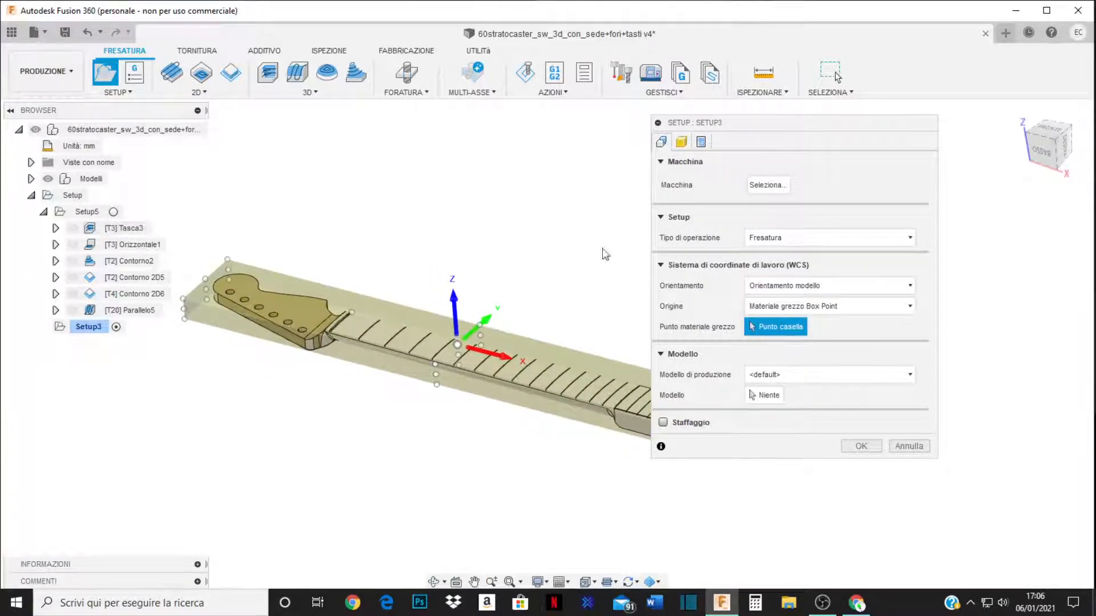
{"action": "left_click", "coordinate": [681, 143]}
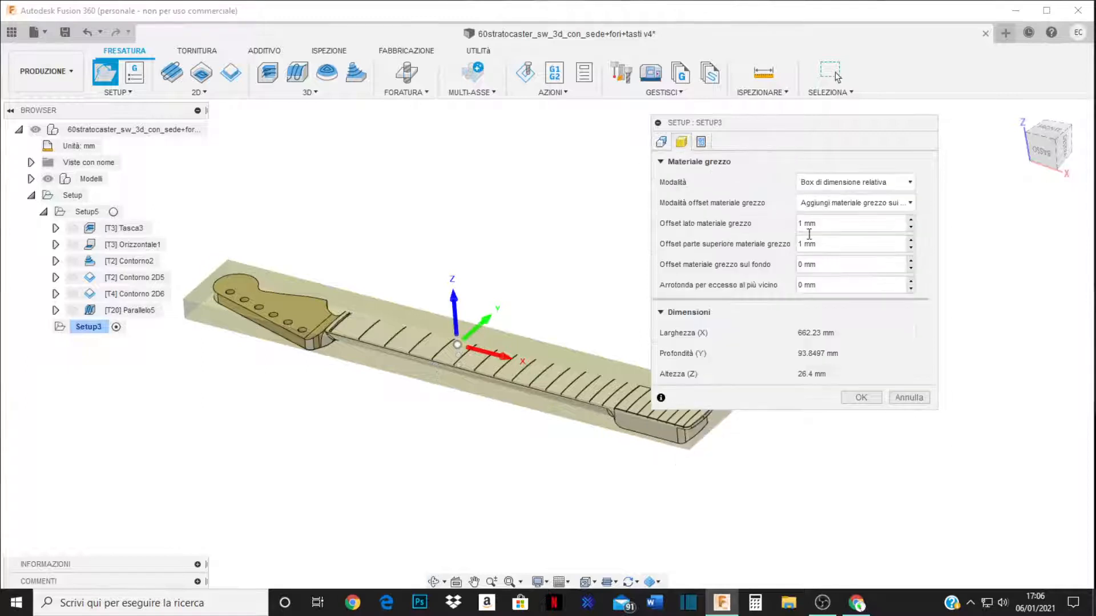
{"action": "left_click_drag", "start_coordinate": [831, 223], "coordinate": [766, 228]}
{"action": "type", "text": "20"}
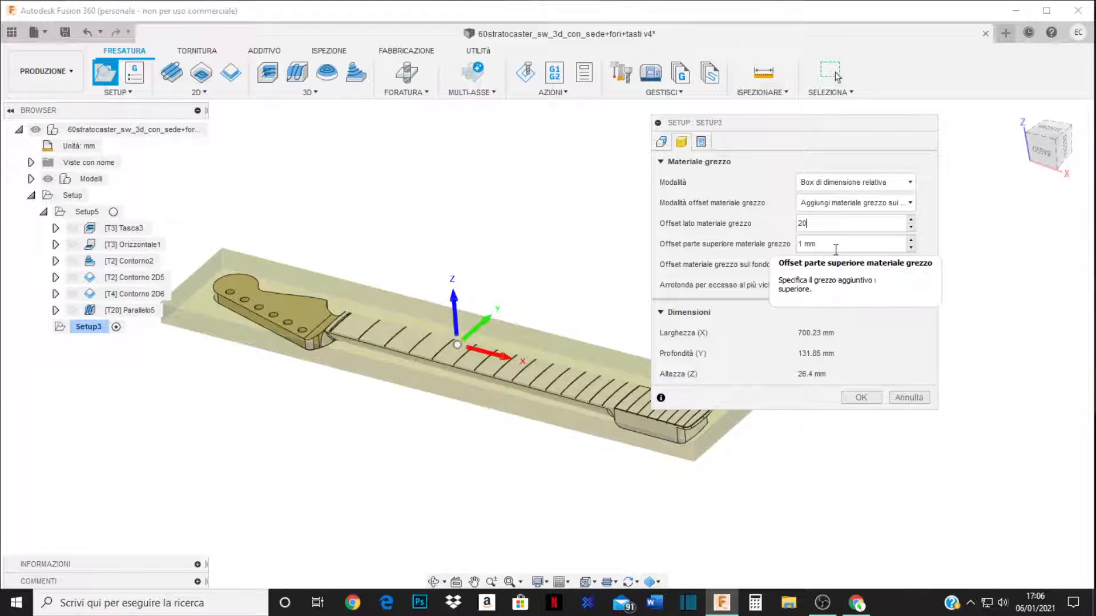
{"action": "left_click", "coordinate": [861, 397]}
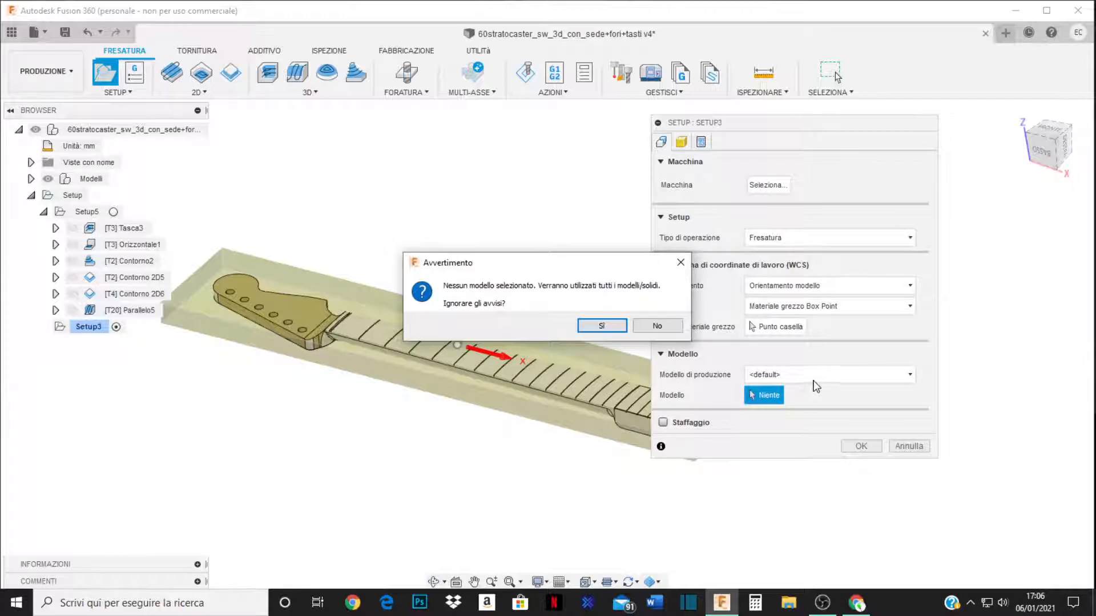
{"action": "left_click", "coordinate": [610, 330]}
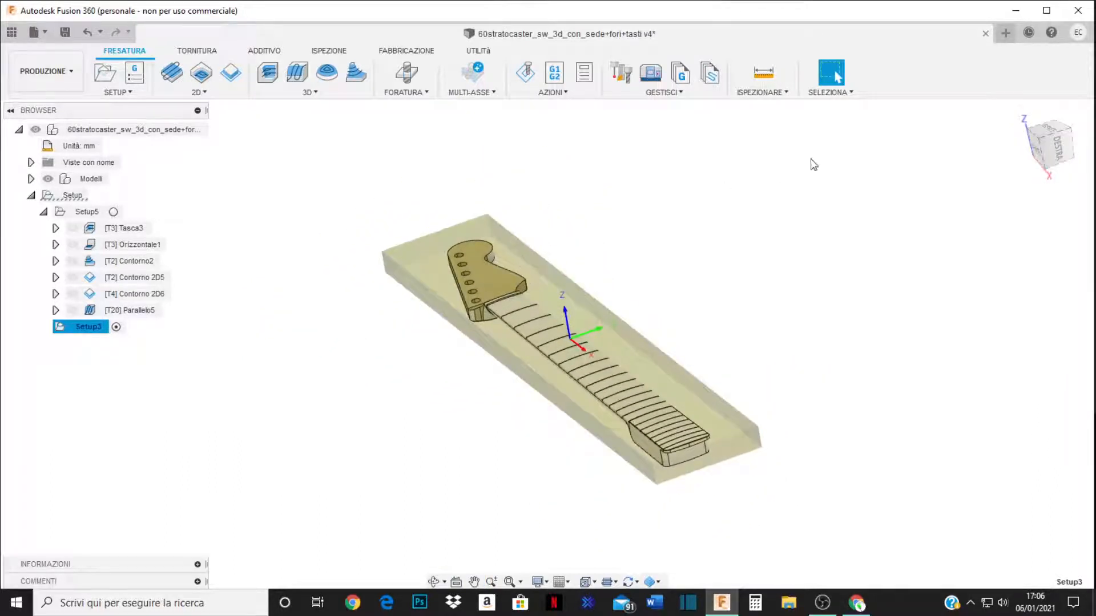
Examine the enlarged stock around the guitar neck from above and in perspective, including the headstock.
{"action": "left_click", "coordinate": [1052, 133]}
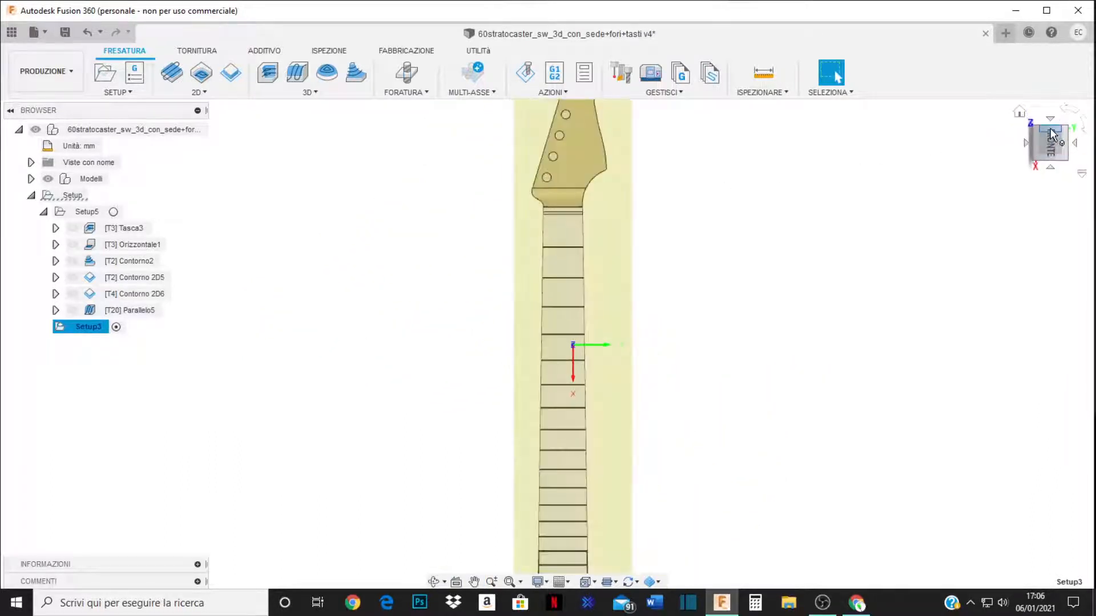
{"action": "scroll", "coordinate": [662, 245], "scroll_direction": "down", "scroll_amount": 3}
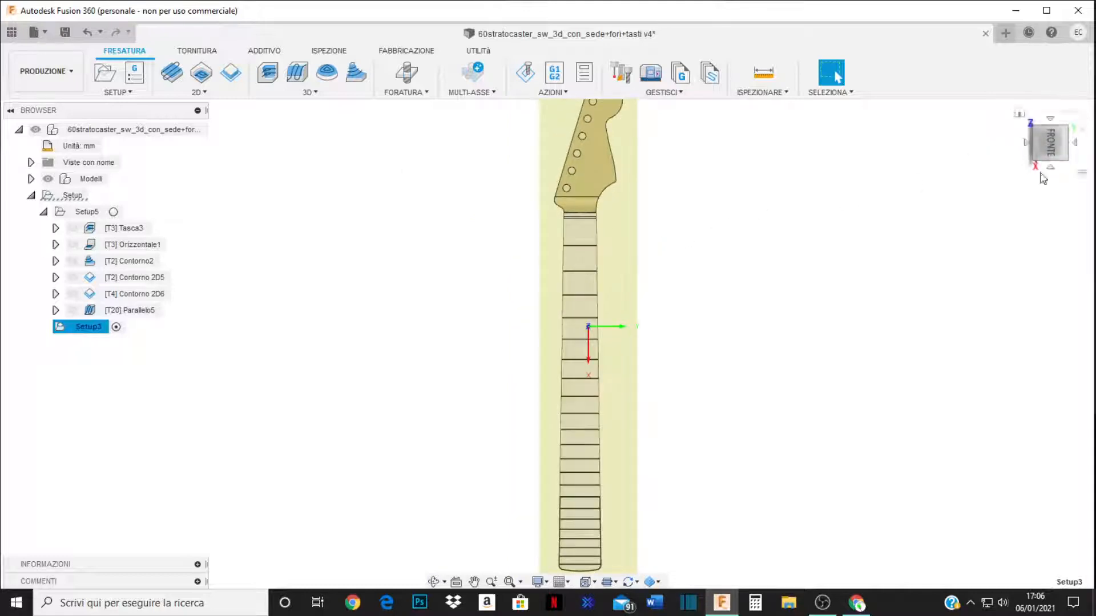
{"action": "middle_click_drag", "start_coordinate": [1042, 234], "coordinate": [1047, 242]}
{"action": "left_click", "coordinate": [1048, 163]}
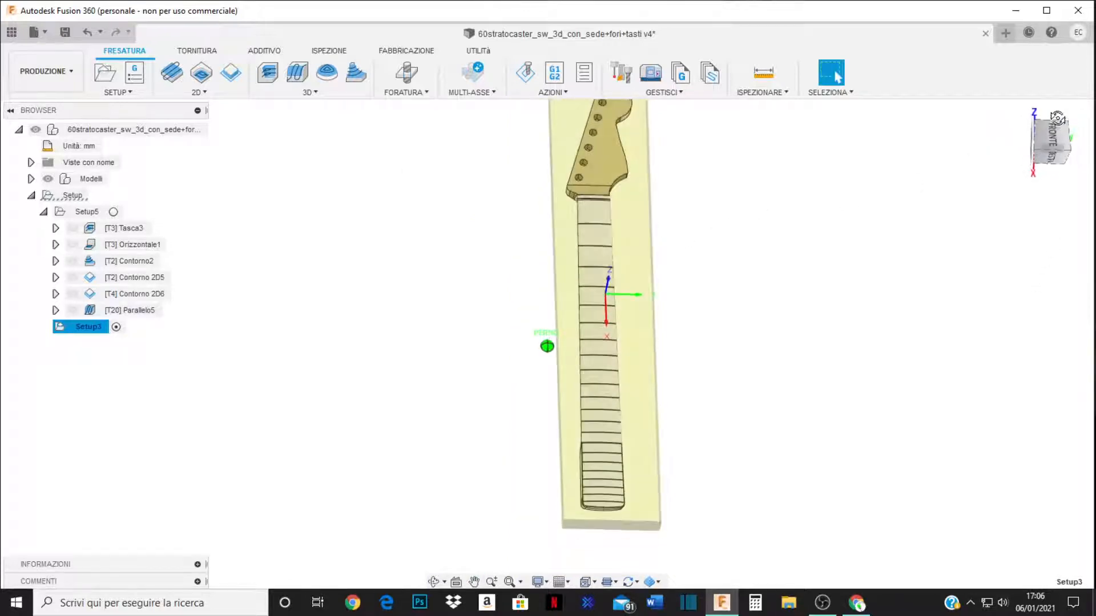
{"action": "middle_click_drag", "start_coordinate": [795, 189], "coordinate": [656, 397], "text": "shift"}
{"action": "scroll", "coordinate": [382, 313], "scroll_direction": "up", "scroll_amount": 5}
{"action": "middle_click_drag", "start_coordinate": [399, 318], "coordinate": [372, 294]}
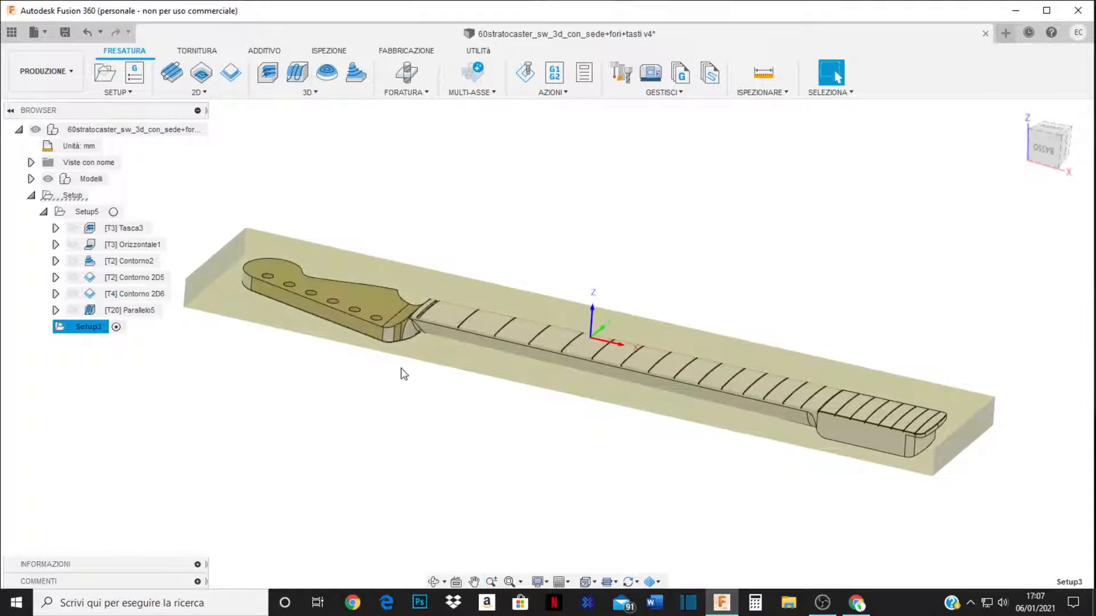
{"action": "middle_click_drag", "start_coordinate": [856, 425], "coordinate": [885, 408]}
{"action": "scroll", "coordinate": [436, 273], "scroll_direction": "up", "scroll_amount": 3}
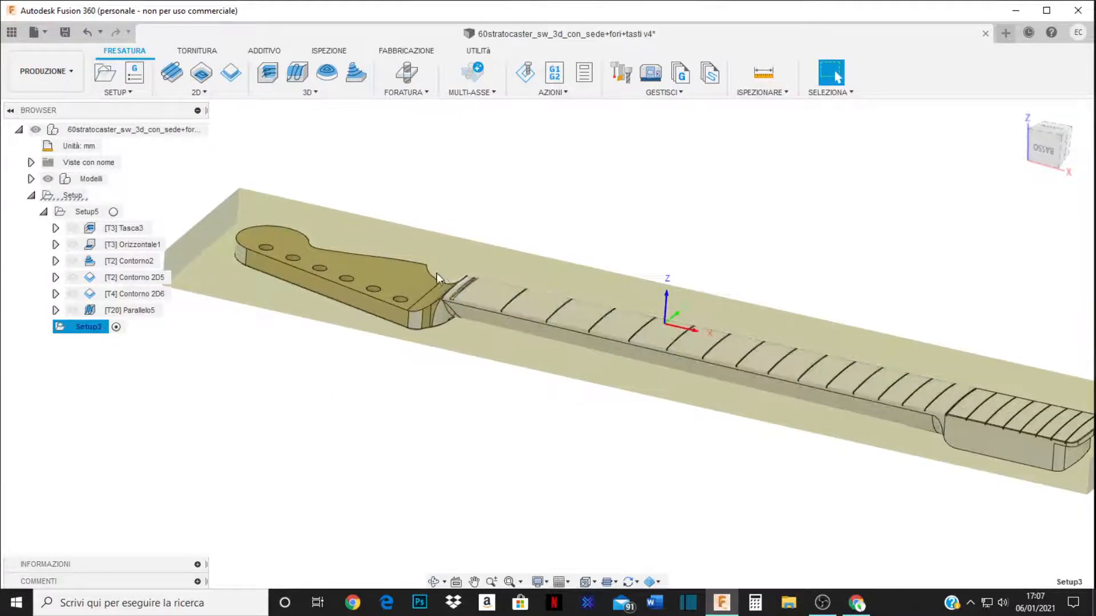
{"action": "mouse_move", "coordinate": [495, 323]}
{"action": "middle_mouse_down"}
{"action": "mouse_move", "coordinate": [538, 321]}
{"action": "mouse_move", "coordinate": [502, 312]}
{"action": "middle_mouse_up"}
{"action": "scroll", "coordinate": [465, 299], "scroll_direction": "down", "scroll_amount": 1}
{"action": "middle_click_drag", "start_coordinate": [426, 281], "coordinate": [441, 284]}
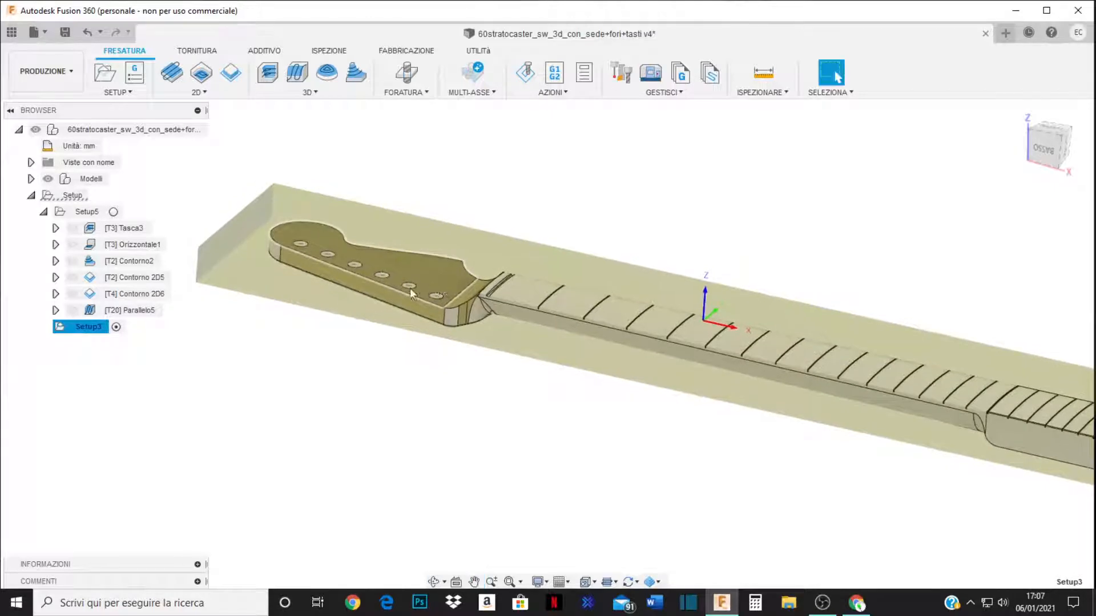
Review the toolpath and tool details of the Tasca3 operation in Setup5.
{"action": "left_click", "coordinate": [88, 230]}
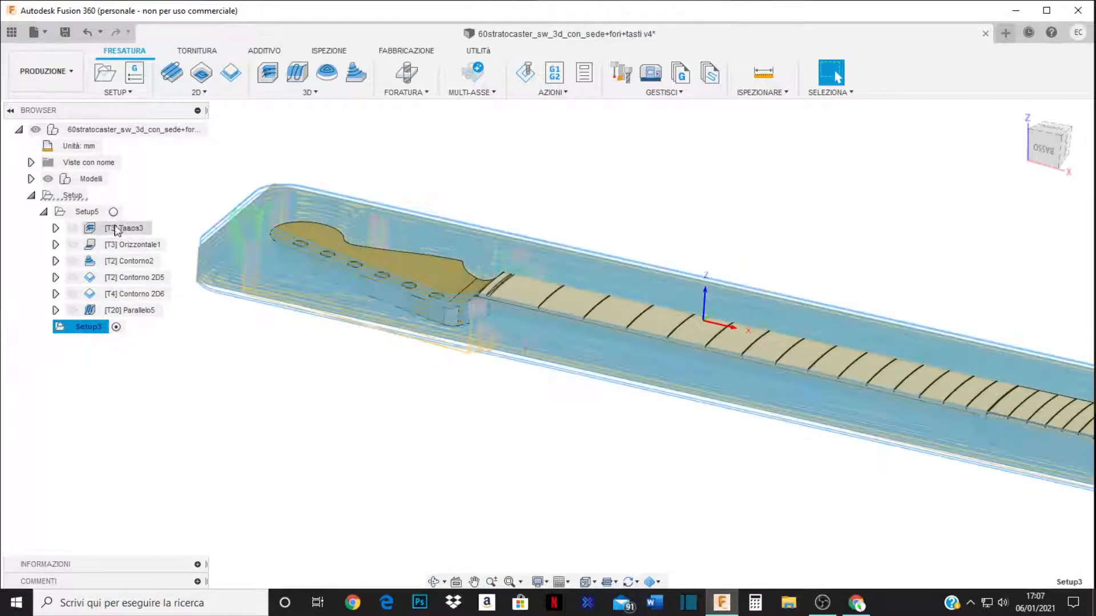
{"action": "left_click", "coordinate": [56, 229]}
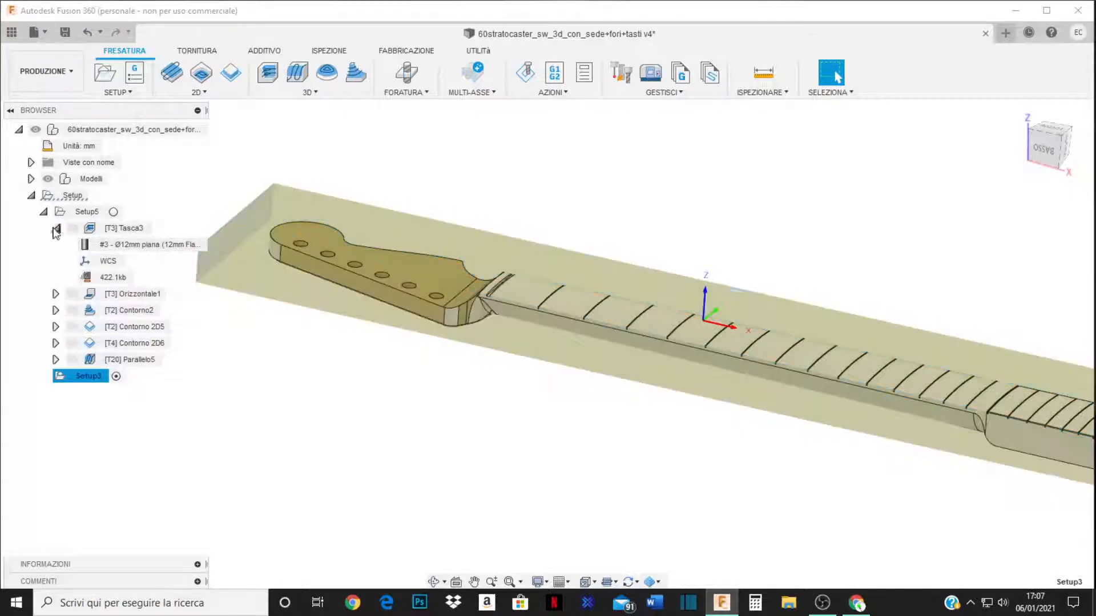
{"action": "key", "text": "Escape"}
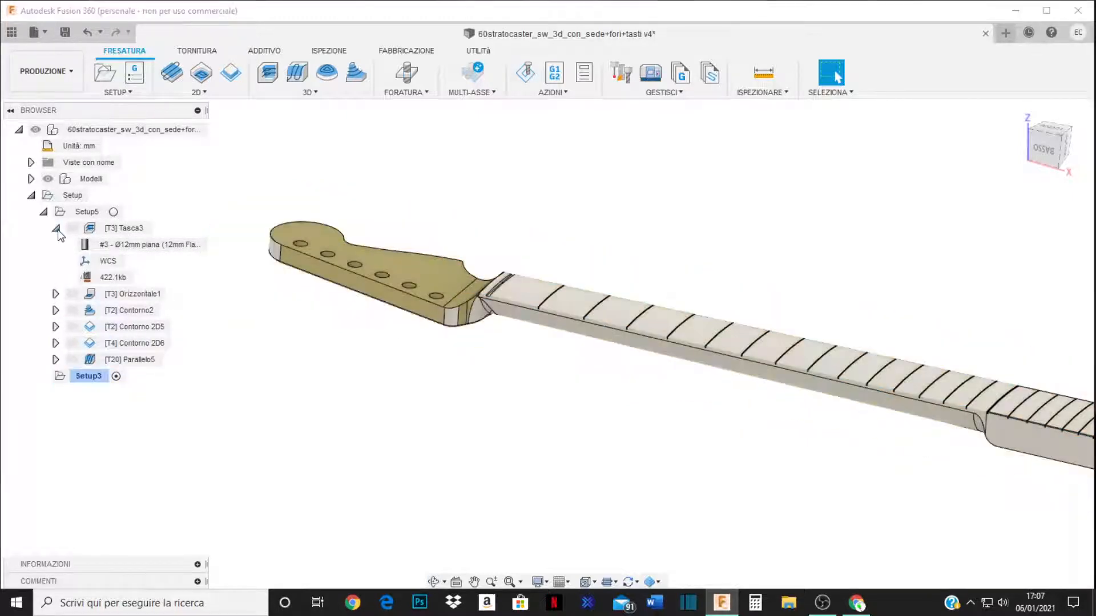
{"action": "left_click", "coordinate": [56, 229]}
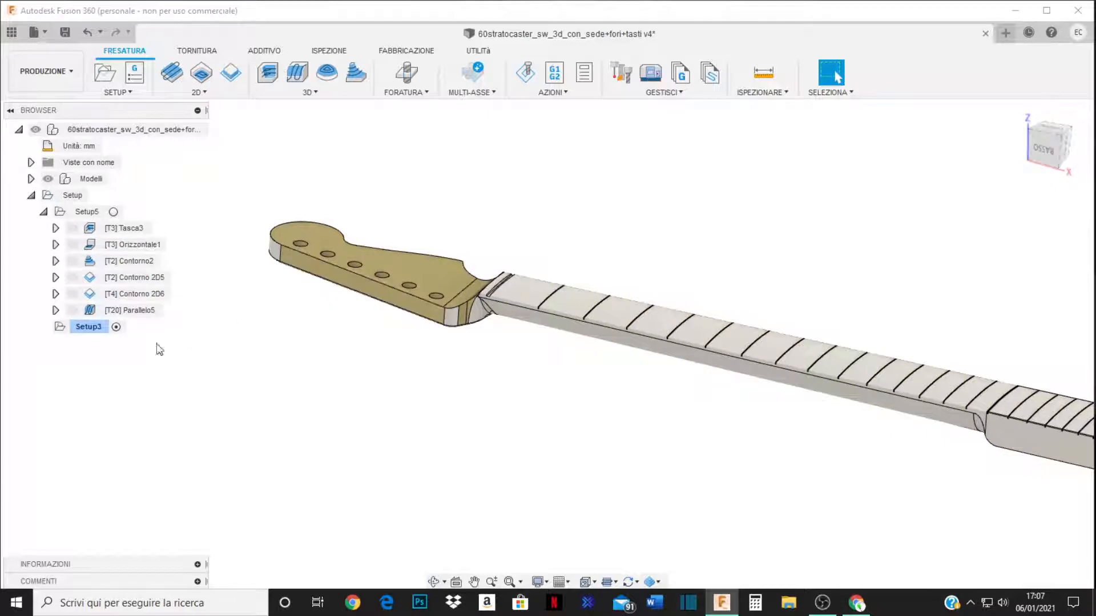
Create a 3D pocket operation in Setup3 with tool #3, the 12 mm flat end mill.
{"action": "left_click", "coordinate": [318, 95]}
{"action": "left_click", "coordinate": [302, 128]}
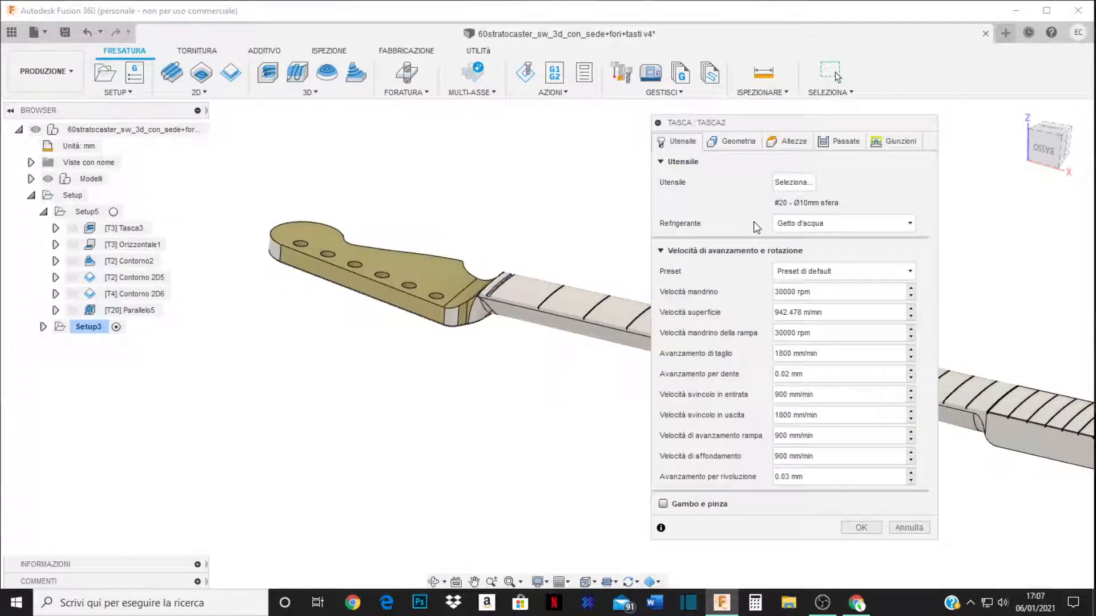
{"action": "left_click", "coordinate": [795, 183]}
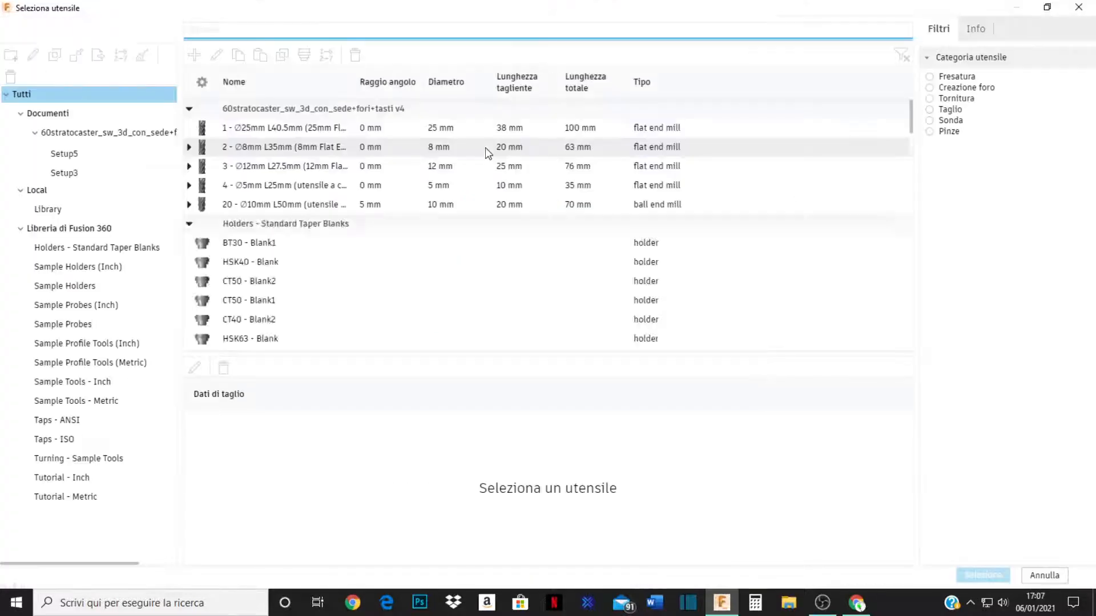
{"action": "double_click", "coordinate": [445, 166]}
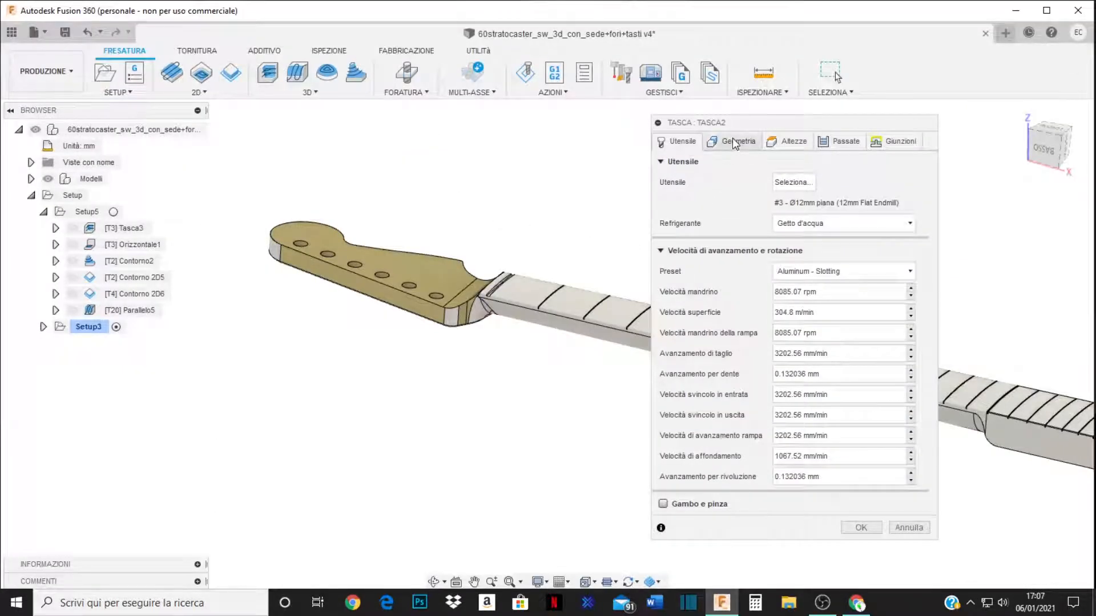
Set the pocket's machining boundary to Selezione and start an open contour on the long straight edge of the headstock's top face.
{"action": "left_click", "coordinate": [733, 140]}
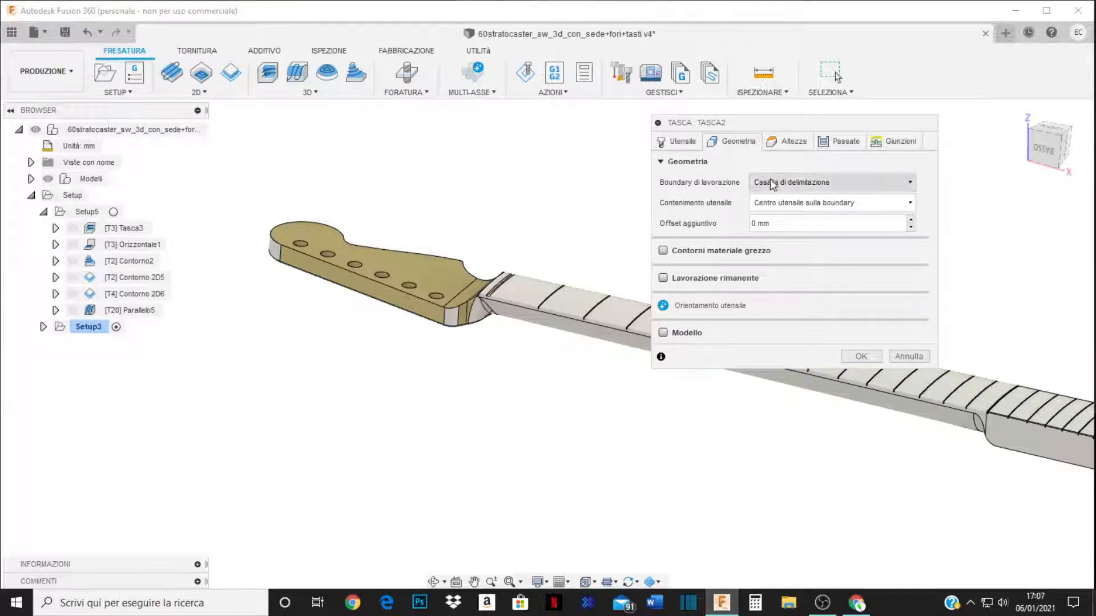
{"action": "left_click", "coordinate": [910, 183]}
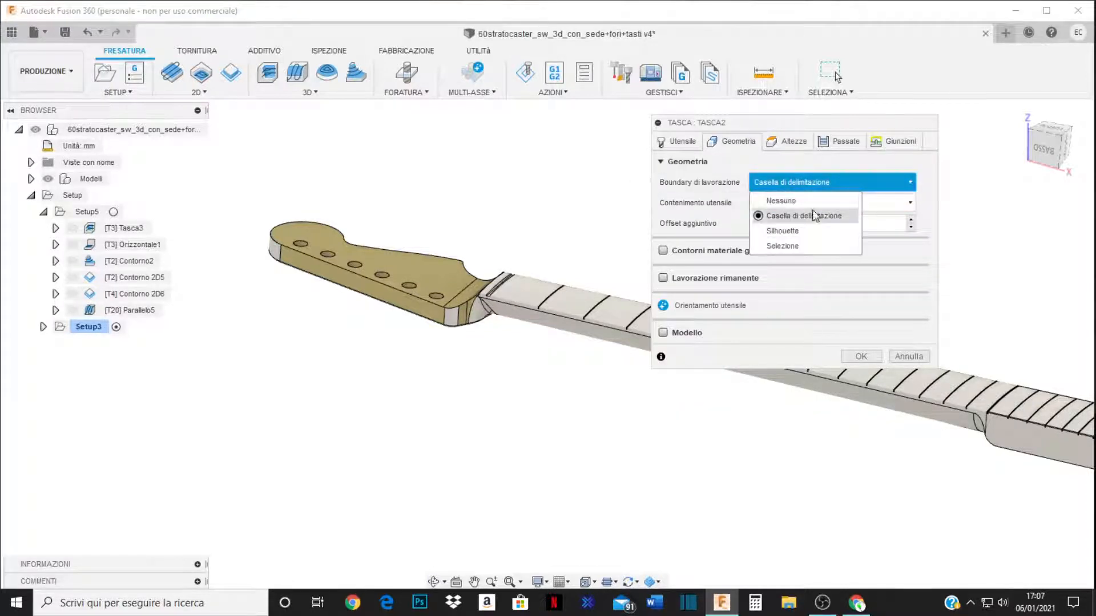
{"action": "left_click", "coordinate": [796, 247]}
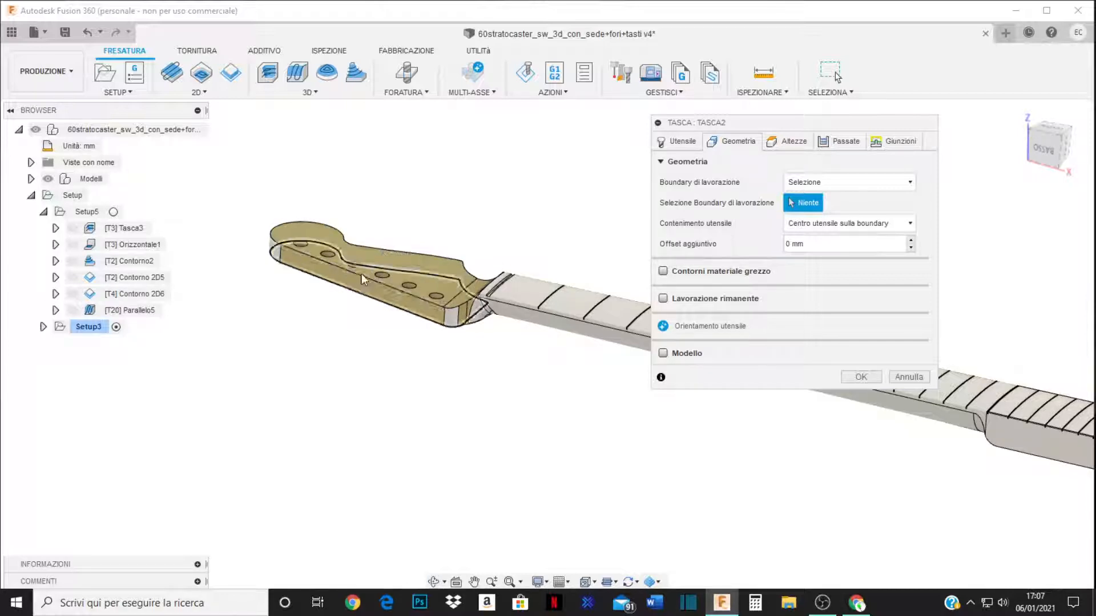
{"action": "middle_click_drag", "start_coordinate": [364, 279], "coordinate": [399, 294], "text": "shift"}
{"action": "scroll", "coordinate": [311, 199], "scroll_direction": "up", "scroll_amount": 4}
{"action": "middle_click_drag", "start_coordinate": [296, 214], "coordinate": [324, 244], "text": "shift"}
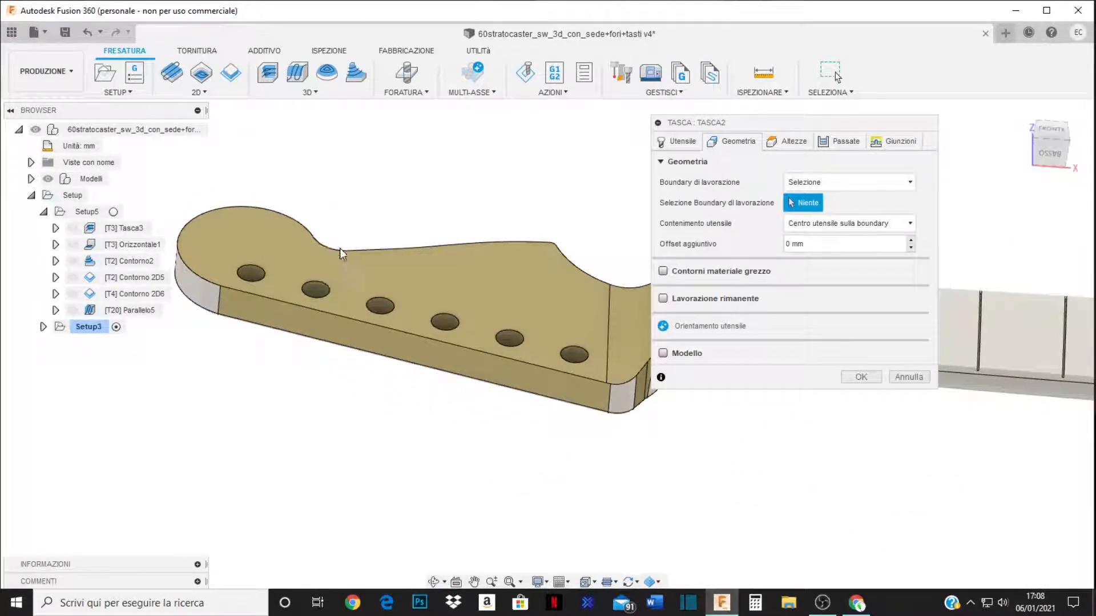
{"action": "left_click", "coordinate": [342, 318]}
{"action": "middle_click_drag", "start_coordinate": [342, 319], "coordinate": [358, 309], "text": "shift"}
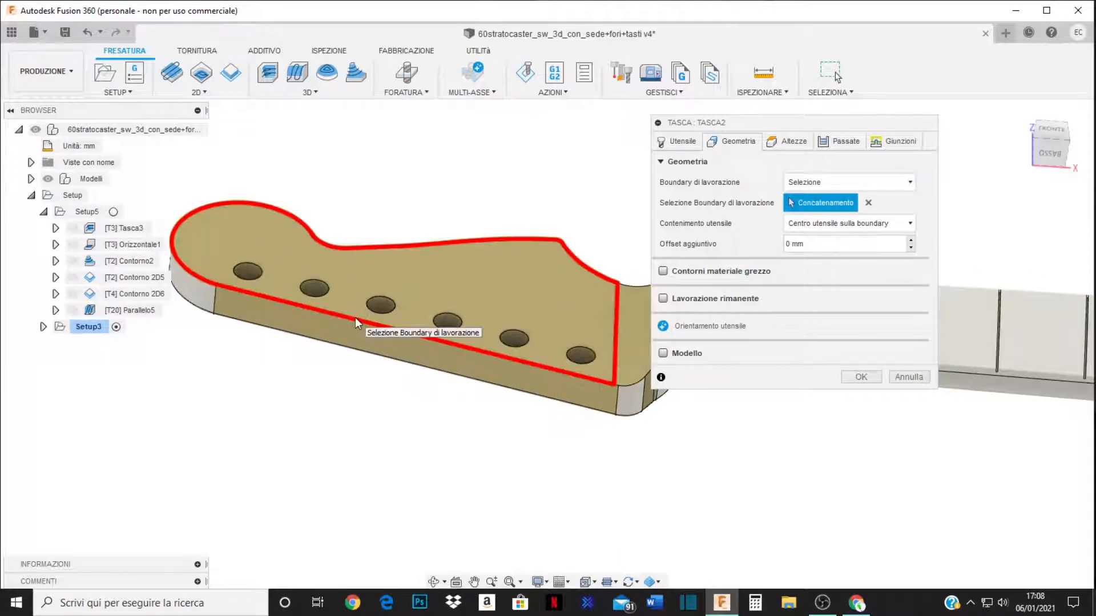
{"action": "left_click", "coordinate": [355, 318]}
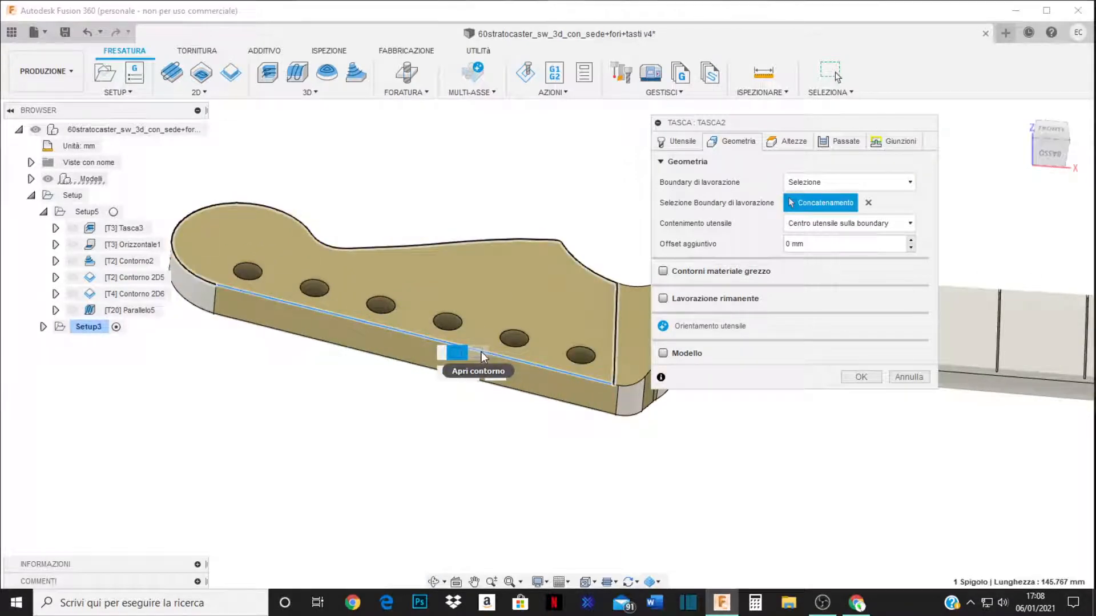
Extend the open boundary contour along the top edges around the rounded headstock corner near the neck.
{"action": "scroll", "coordinate": [471, 315], "scroll_direction": "down", "scroll_amount": 3}
{"action": "scroll", "coordinate": [568, 342], "scroll_direction": "up", "scroll_amount": 3}
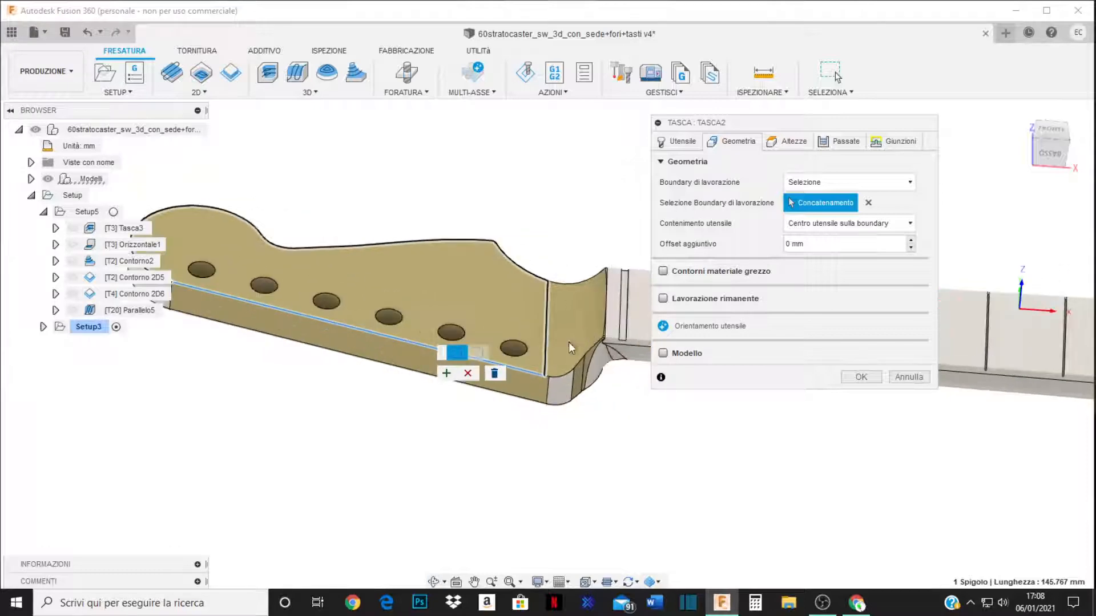
{"action": "scroll", "coordinate": [553, 379], "scroll_direction": "up", "scroll_amount": 8}
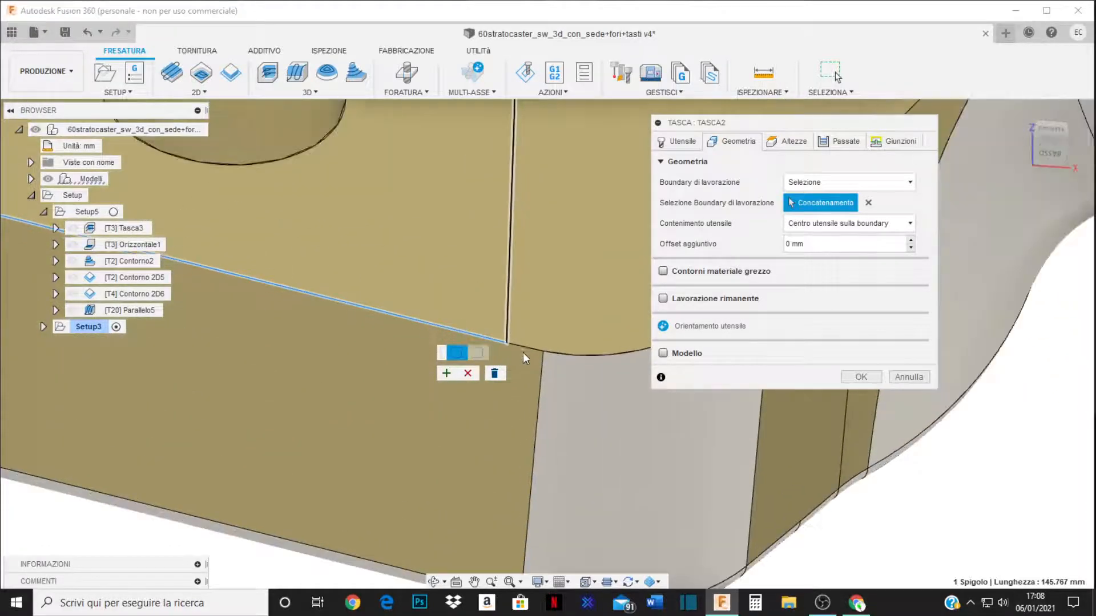
{"action": "left_click", "coordinate": [520, 345]}
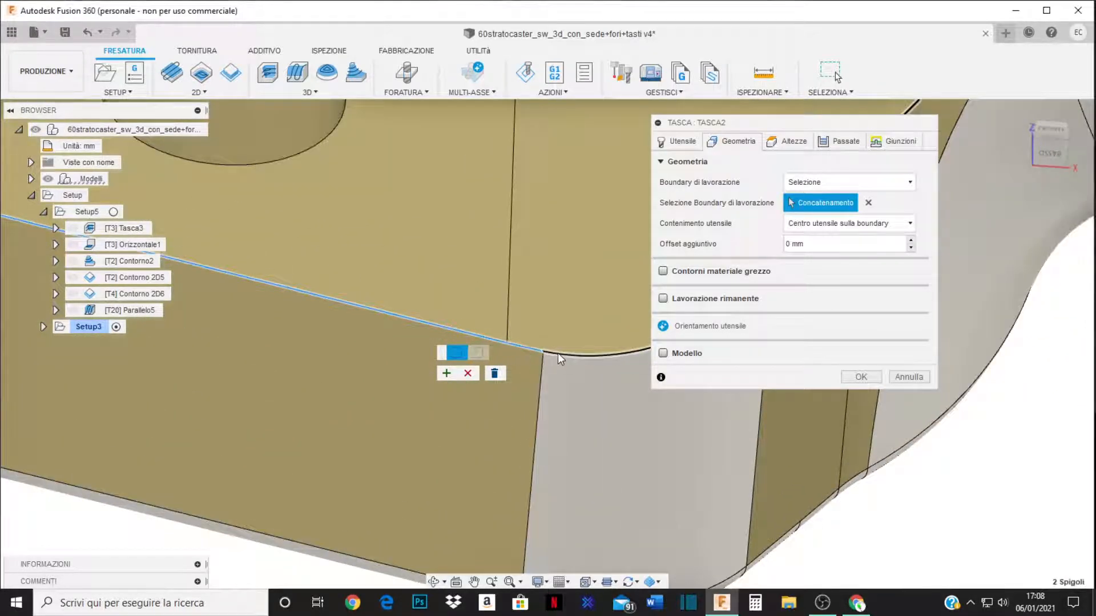
{"action": "scroll", "coordinate": [248, 285], "scroll_direction": "down", "scroll_amount": 5}
{"action": "scroll", "coordinate": [386, 208], "scroll_direction": "up", "scroll_amount": 5}
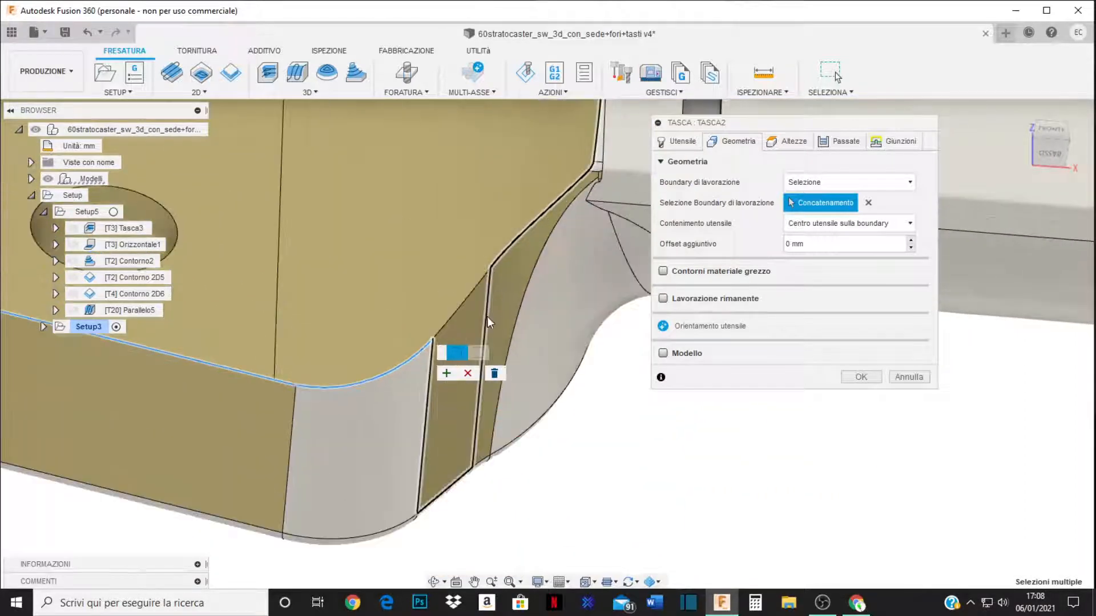
{"action": "left_click", "coordinate": [427, 324]}
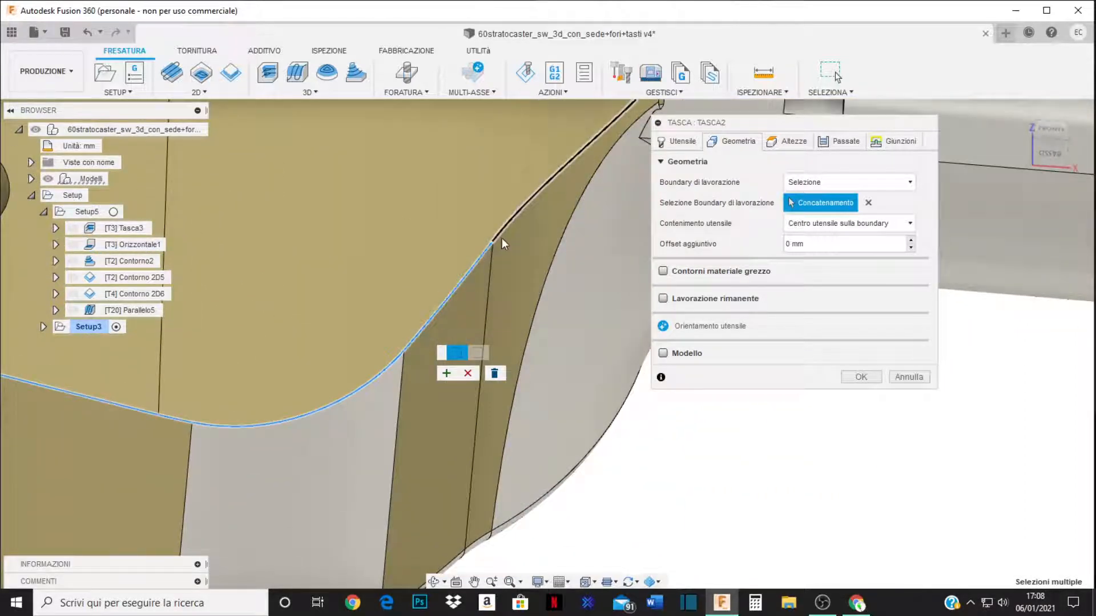
Extend the boundary contour along the headstock face's nut-end edge and the small corner arc joining it to the side edge.
{"action": "scroll", "coordinate": [494, 299], "scroll_direction": "down", "scroll_amount": 5}
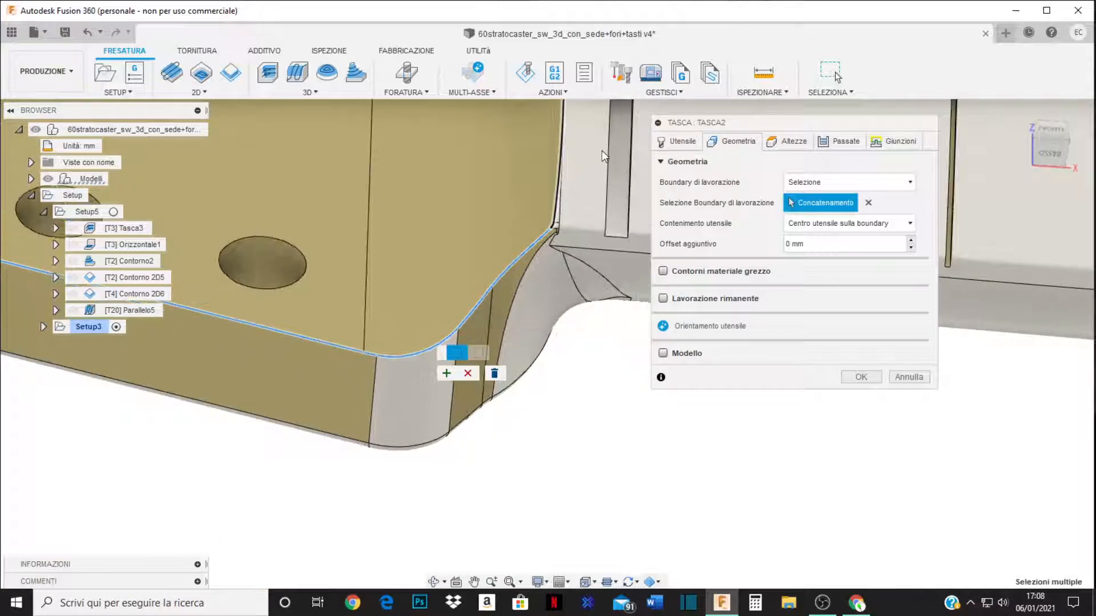
{"action": "scroll", "coordinate": [554, 286], "scroll_direction": "up", "scroll_amount": 5}
{"action": "scroll", "coordinate": [518, 242], "scroll_direction": "up", "scroll_amount": 5}
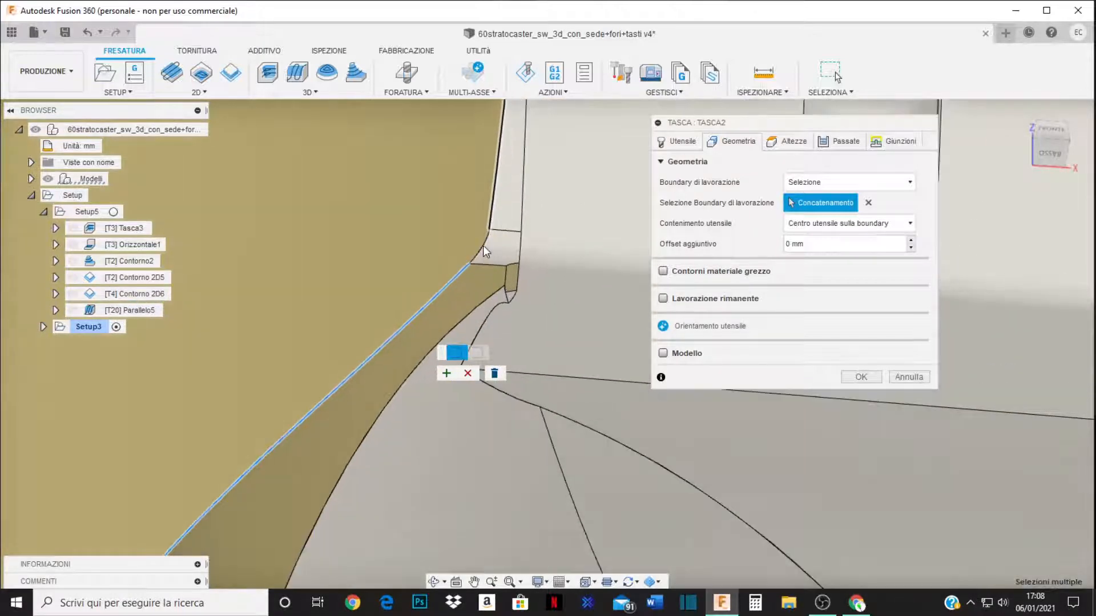
{"action": "left_click", "coordinate": [492, 199]}
{"action": "scroll", "coordinate": [484, 249], "scroll_direction": "up", "scroll_amount": 1}
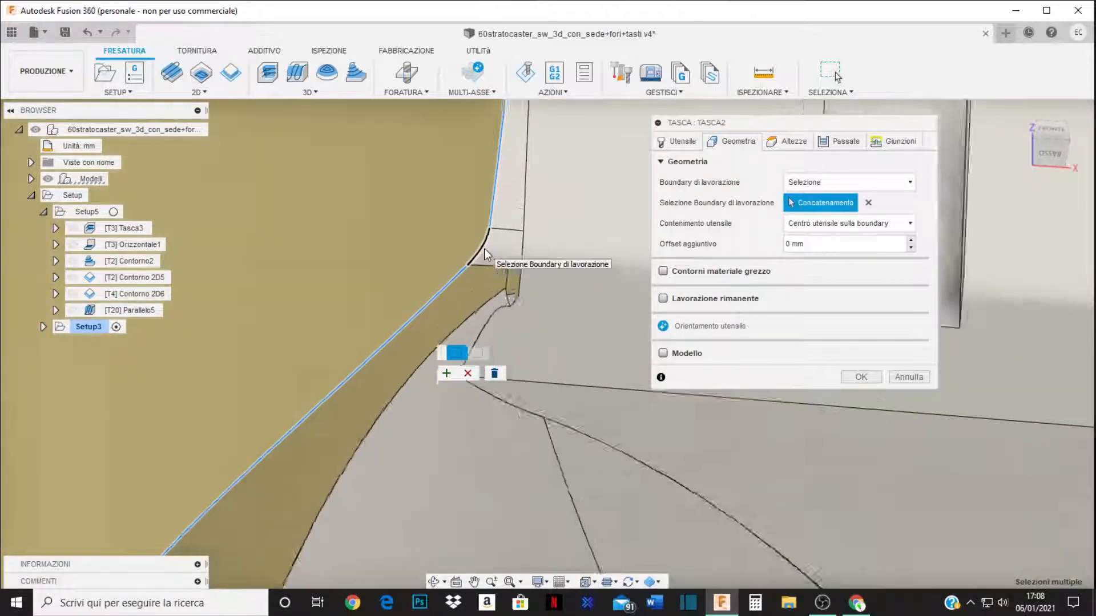
{"action": "scroll", "coordinate": [452, 285], "scroll_direction": "up", "scroll_amount": 2}
{"action": "left_click", "coordinate": [455, 272]}
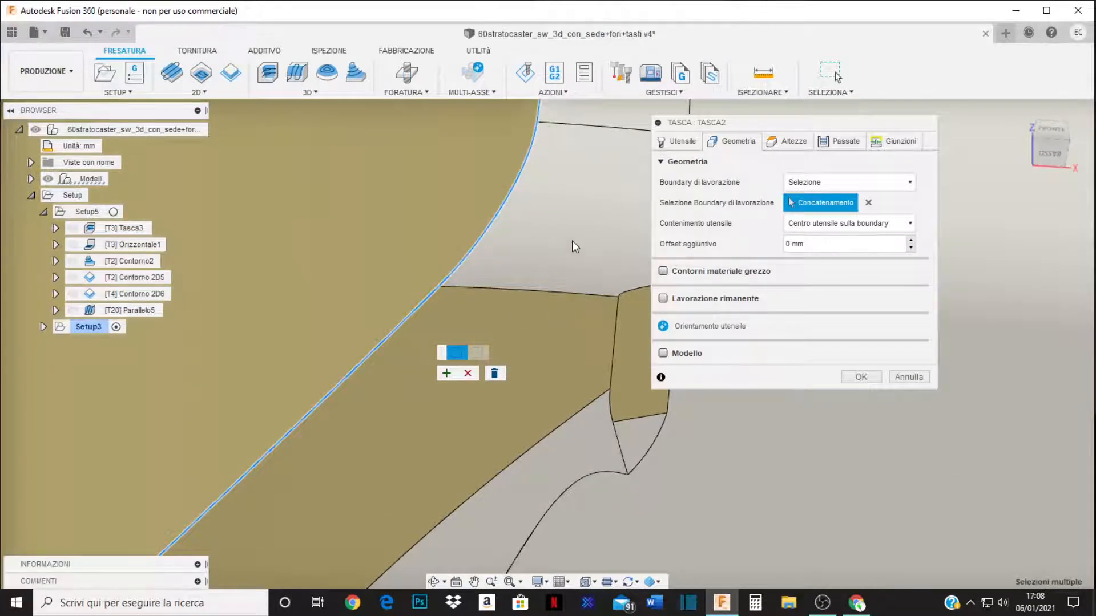
Add the rounded edge at the headstock's tip to the open boundary contour.
{"action": "scroll", "coordinate": [473, 306], "scroll_direction": "down", "scroll_amount": 10}
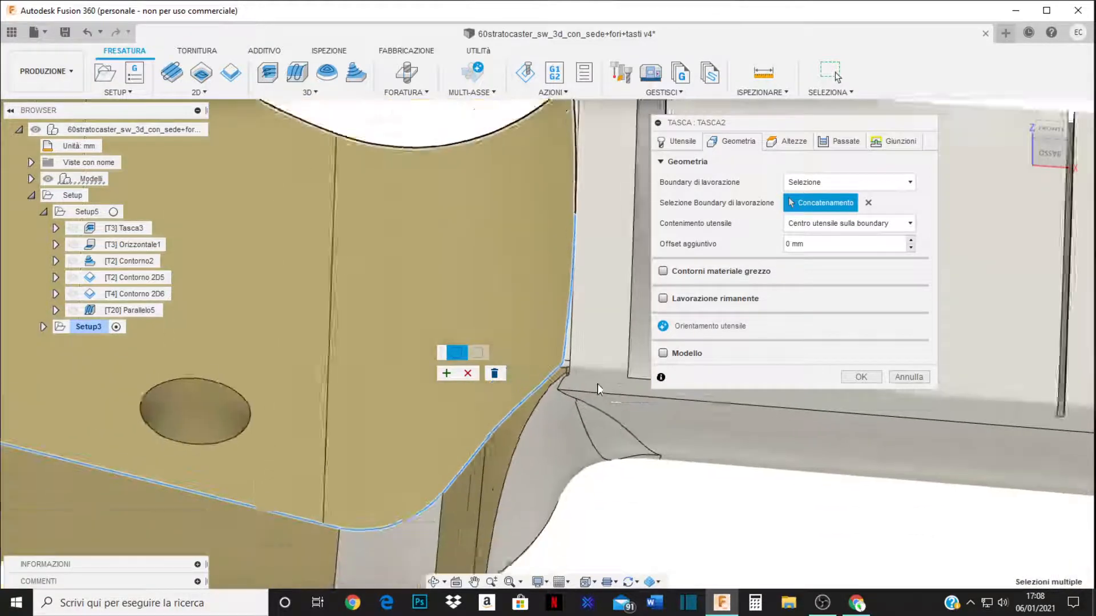
{"action": "scroll", "coordinate": [598, 389], "scroll_direction": "down", "scroll_amount": 5}
{"action": "middle_click_drag", "start_coordinate": [598, 389], "coordinate": [609, 459], "text": "shift"}
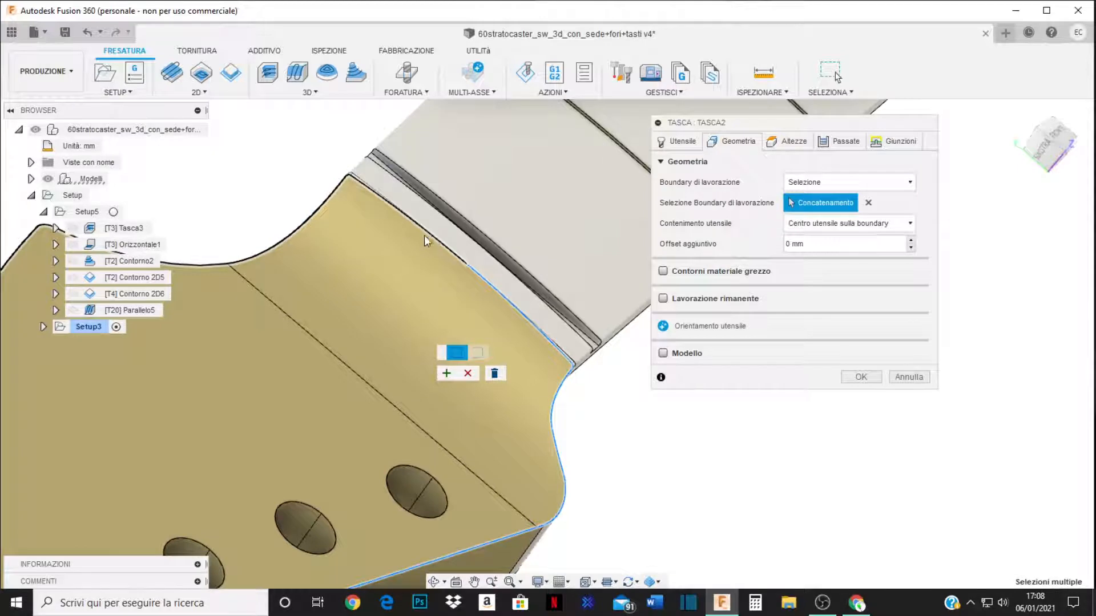
{"action": "middle_click_drag", "start_coordinate": [423, 235], "coordinate": [491, 368], "text": "shift"}
{"action": "scroll", "coordinate": [490, 368], "scroll_direction": "down", "scroll_amount": 2}
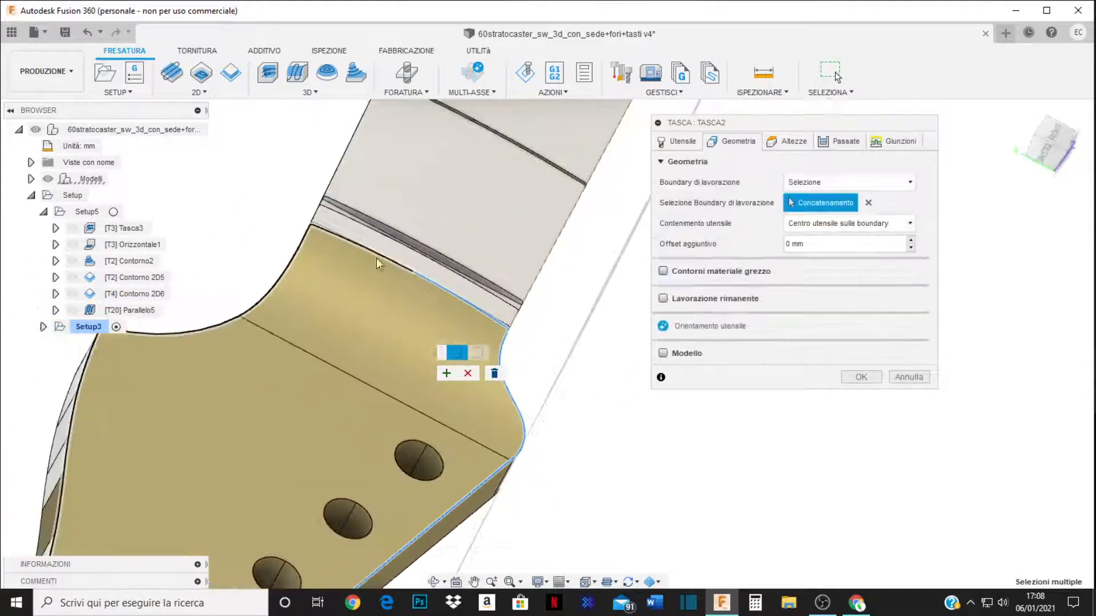
{"action": "scroll", "coordinate": [377, 264], "scroll_direction": "up", "scroll_amount": 3}
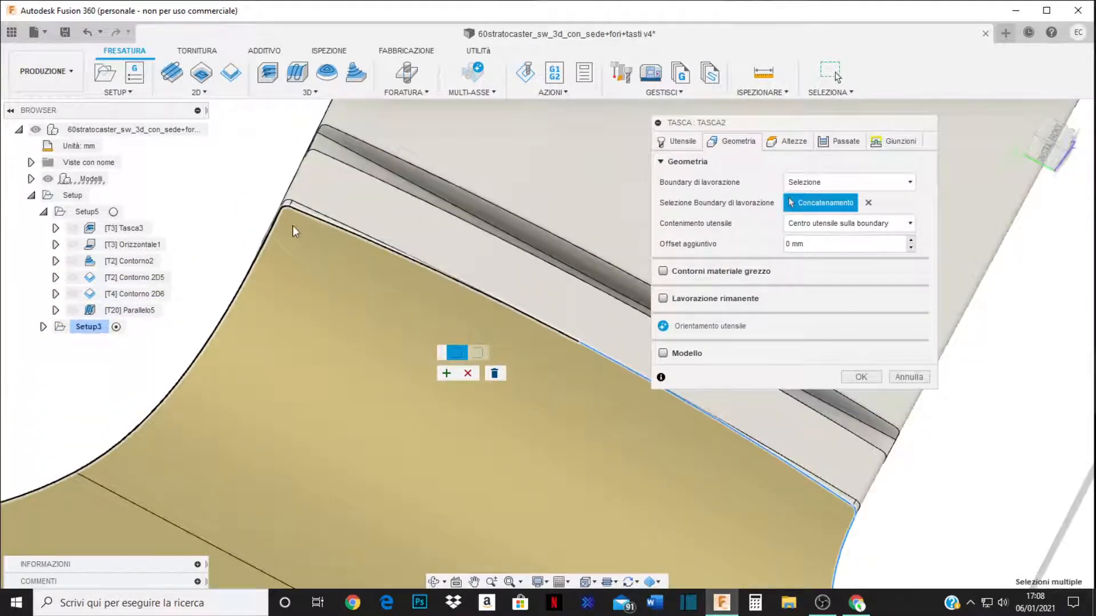
{"action": "scroll", "coordinate": [354, 286], "scroll_direction": "down", "scroll_amount": 5}
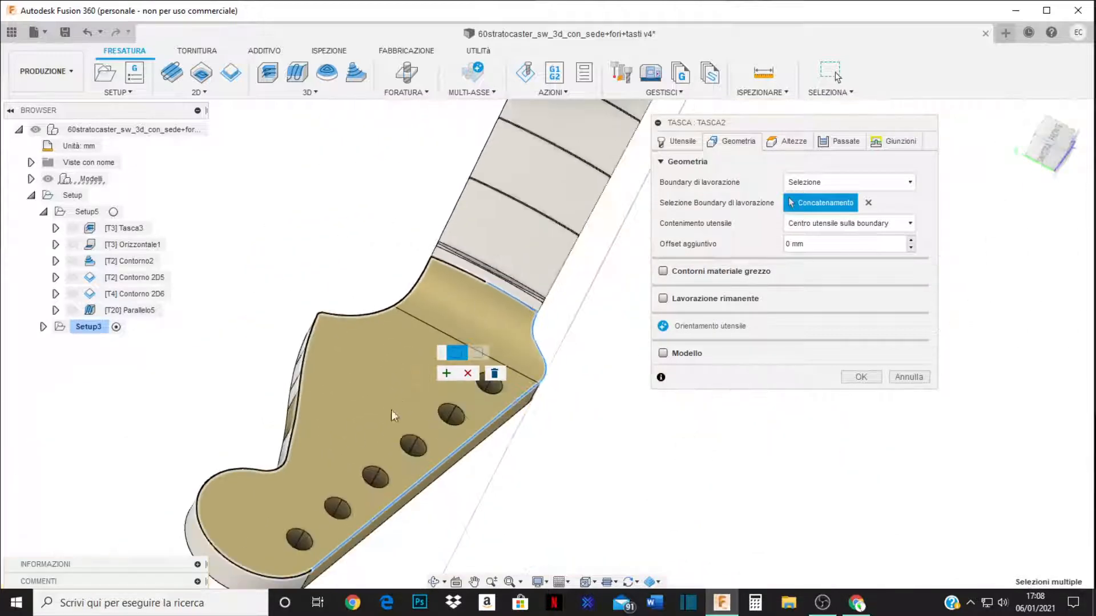
{"action": "left_click", "coordinate": [216, 549]}
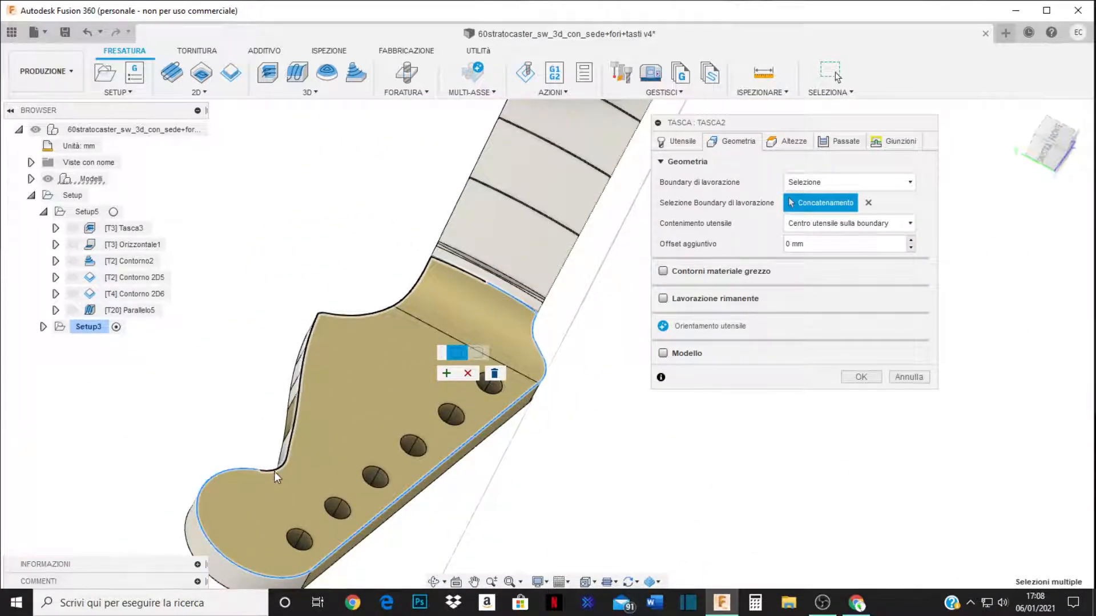
Extend the contour from the rounded tip through the concave curve and along the long edge opposite the straight side.
{"action": "scroll", "coordinate": [274, 477], "scroll_direction": "down", "scroll_amount": 3}
{"action": "scroll", "coordinate": [274, 483], "scroll_direction": "up", "scroll_amount": 6}
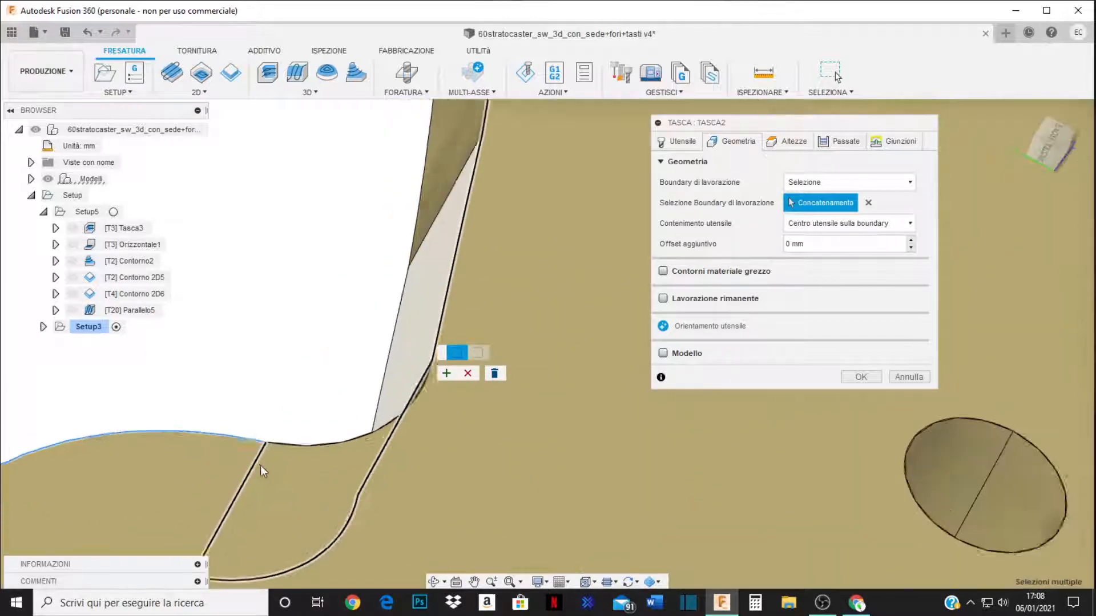
{"action": "scroll", "coordinate": [377, 463], "scroll_direction": "down", "scroll_amount": 2}
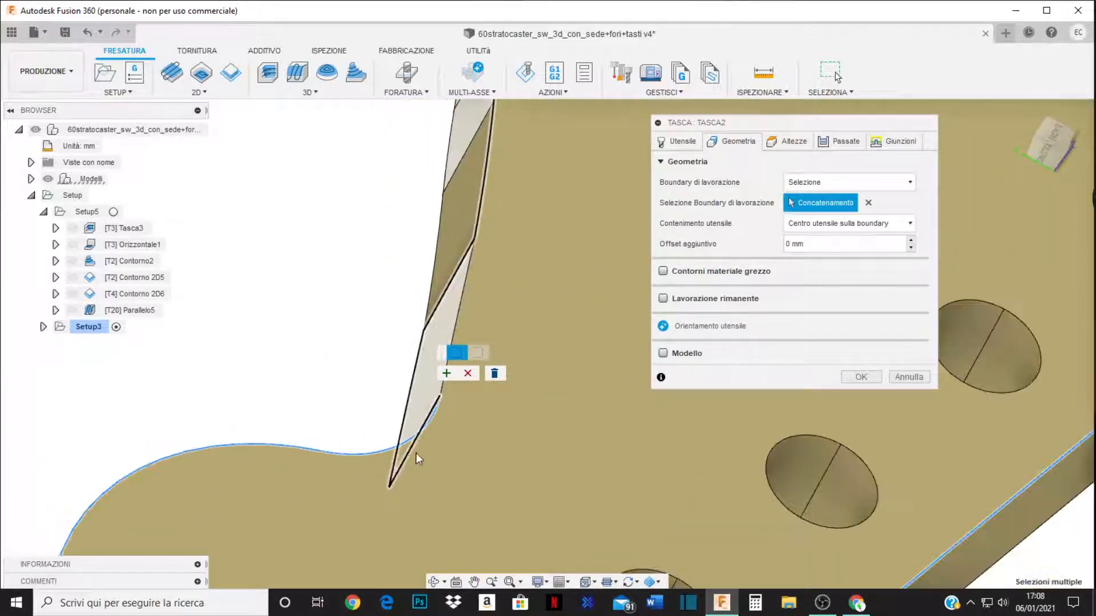
{"action": "middle_click_drag", "start_coordinate": [416, 449], "coordinate": [465, 422], "text": "shift"}
{"action": "scroll", "coordinate": [465, 422], "scroll_direction": "down", "scroll_amount": 1}
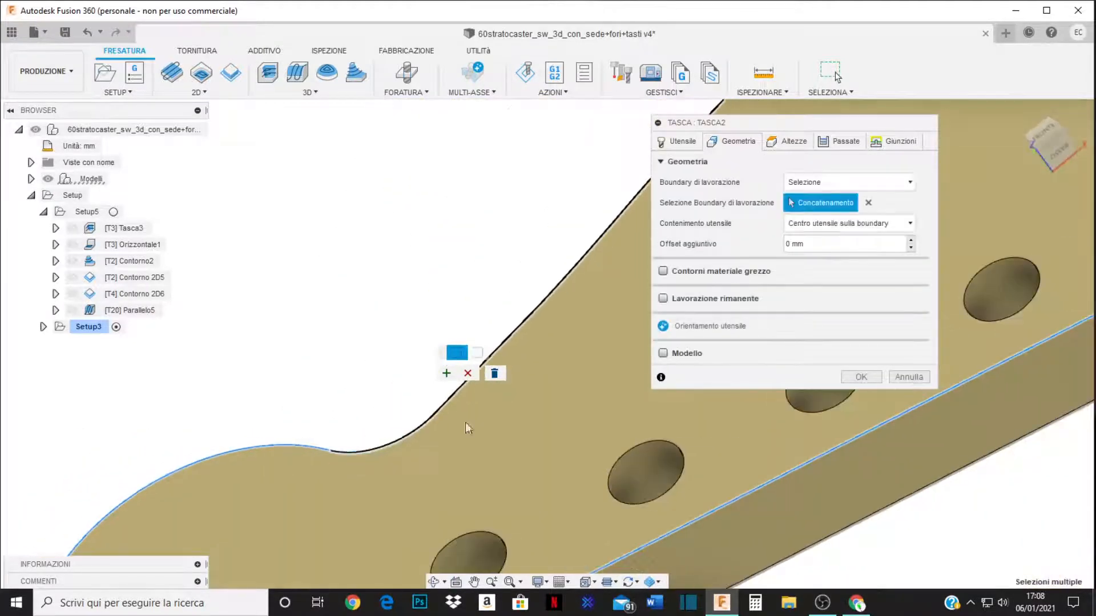
{"action": "left_click", "coordinate": [515, 325]}
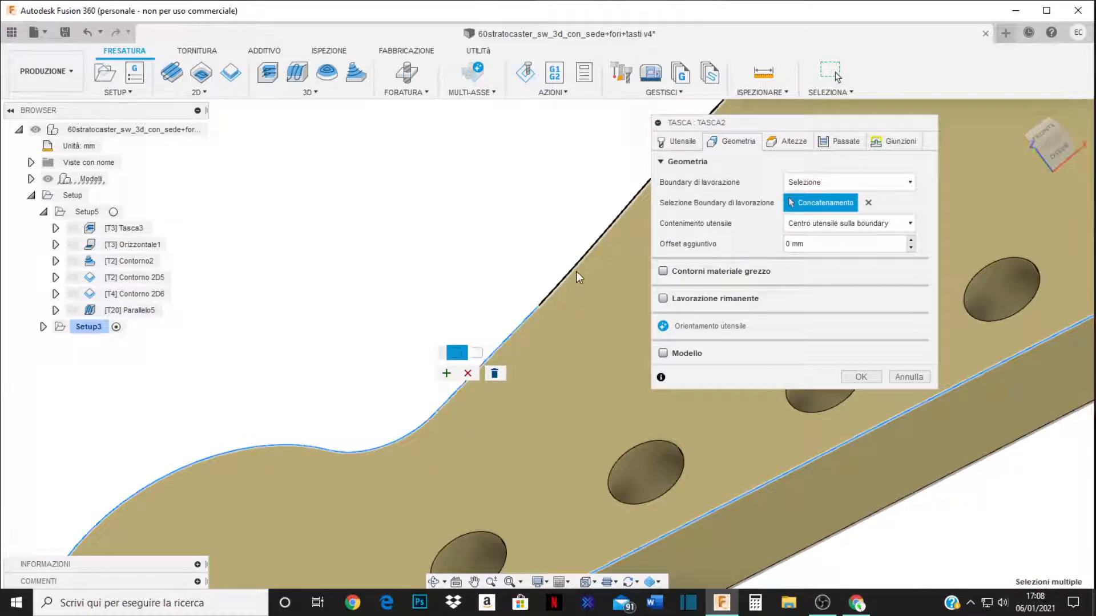
{"action": "scroll", "coordinate": [272, 405], "scroll_direction": "down", "scroll_amount": 2}
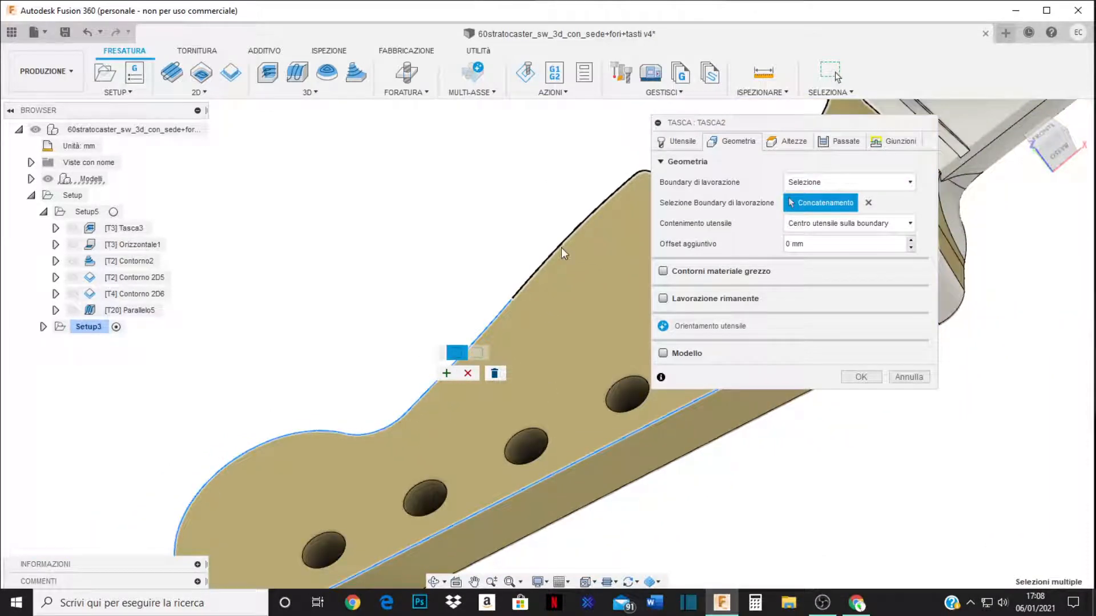
{"action": "left_click", "coordinate": [534, 268]}
{"action": "left_click", "coordinate": [591, 211]}
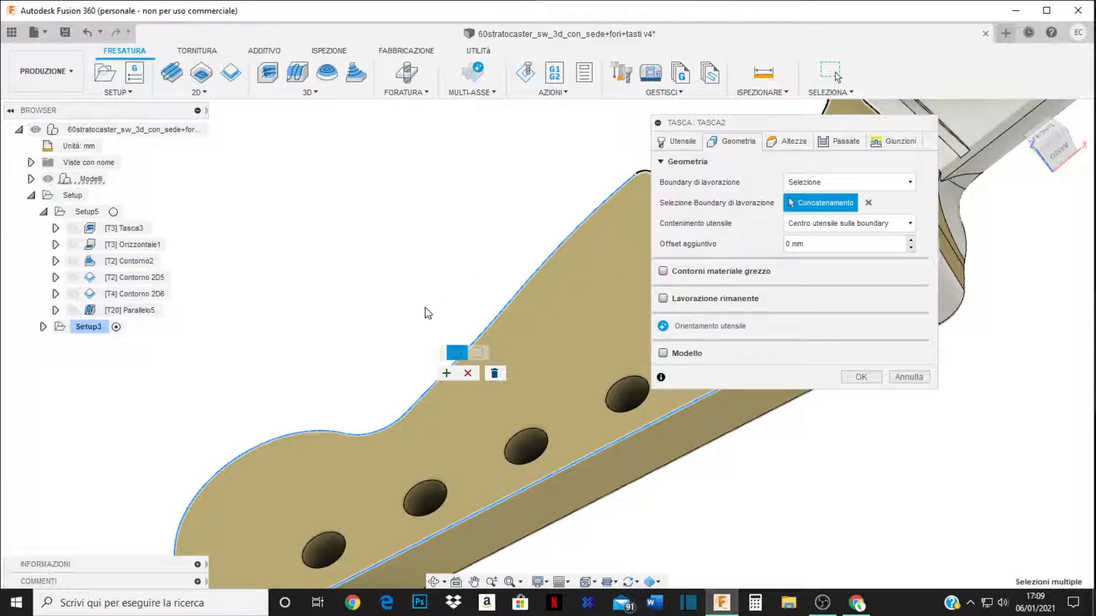
Add the remaining nut-end edge, its far corner arc and the adjoining curved side edge to the boundary contour.
{"action": "middle_click_drag", "start_coordinate": [322, 394], "coordinate": [282, 445]}
{"action": "middle_click_drag", "start_coordinate": [388, 459], "coordinate": [492, 450], "text": "shift"}
{"action": "scroll", "coordinate": [343, 406], "scroll_direction": "up", "scroll_amount": 10}
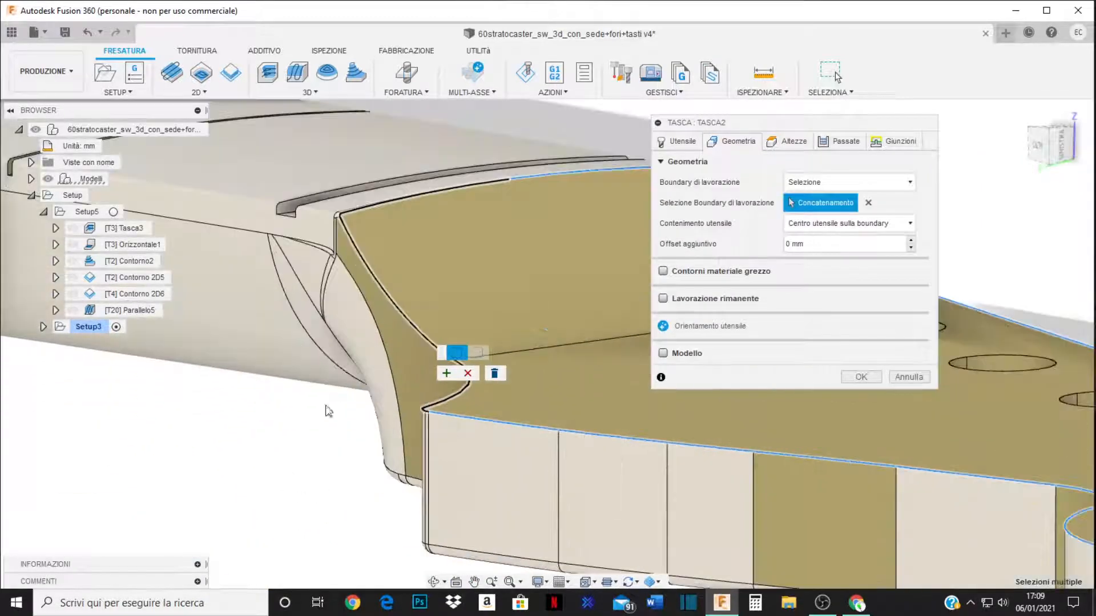
{"action": "scroll", "coordinate": [402, 244], "scroll_direction": "up", "scroll_amount": 5}
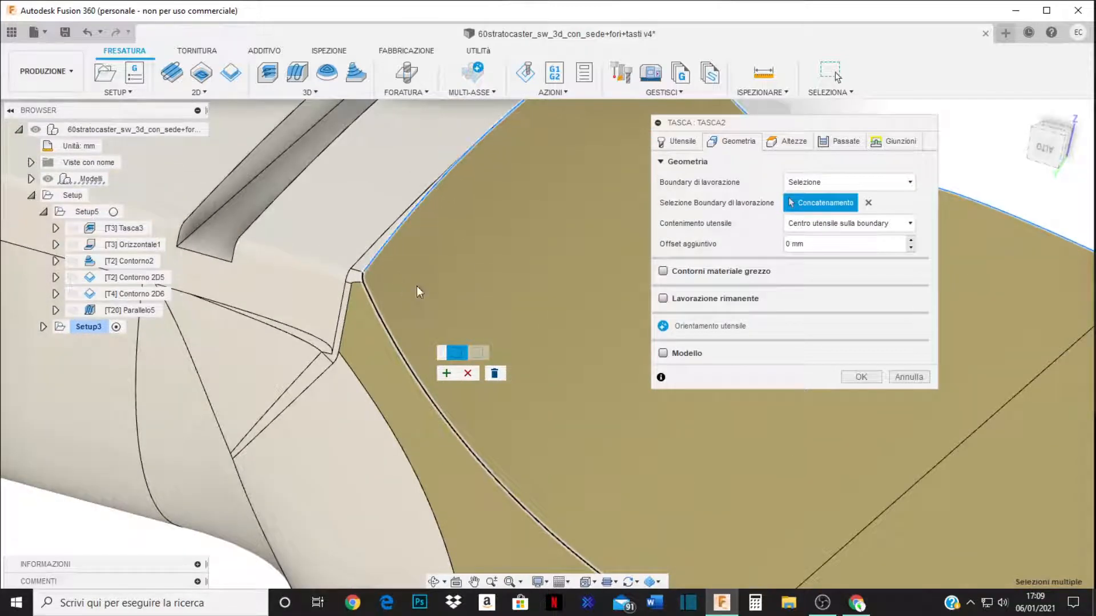
{"action": "scroll", "coordinate": [365, 275], "scroll_direction": "up", "scroll_amount": 5}
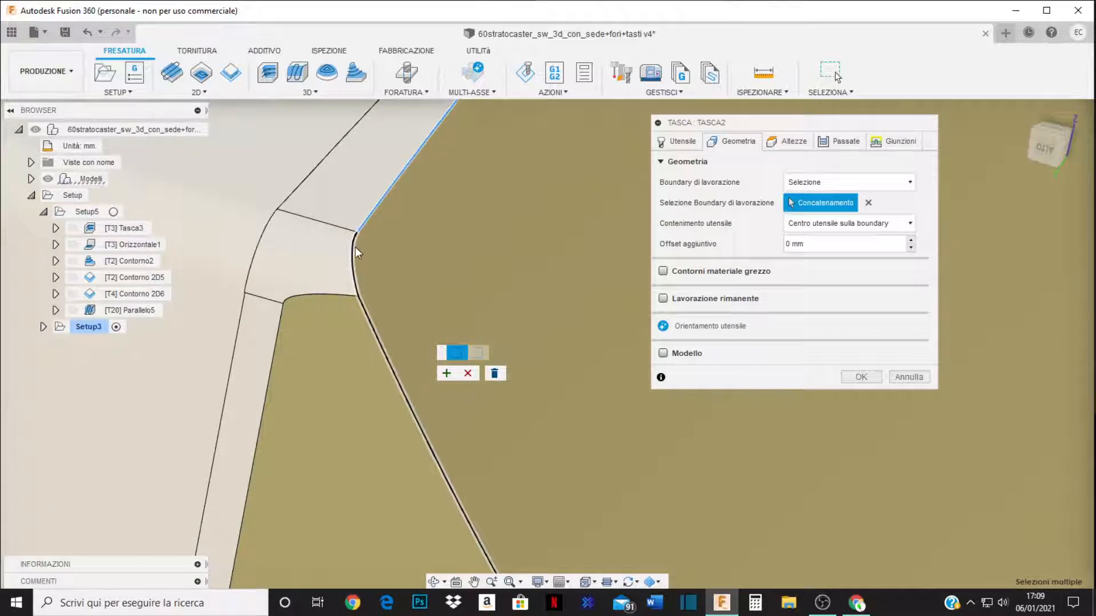
{"action": "left_click", "coordinate": [367, 310]}
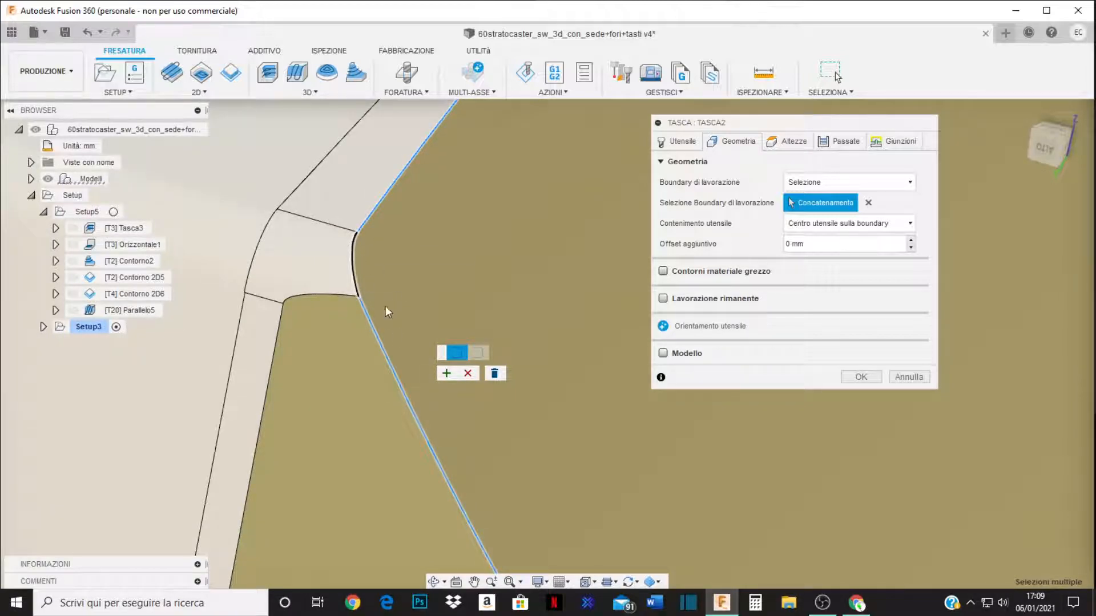
{"action": "middle_click_drag", "start_coordinate": [385, 306], "coordinate": [364, 239], "text": "shift"}
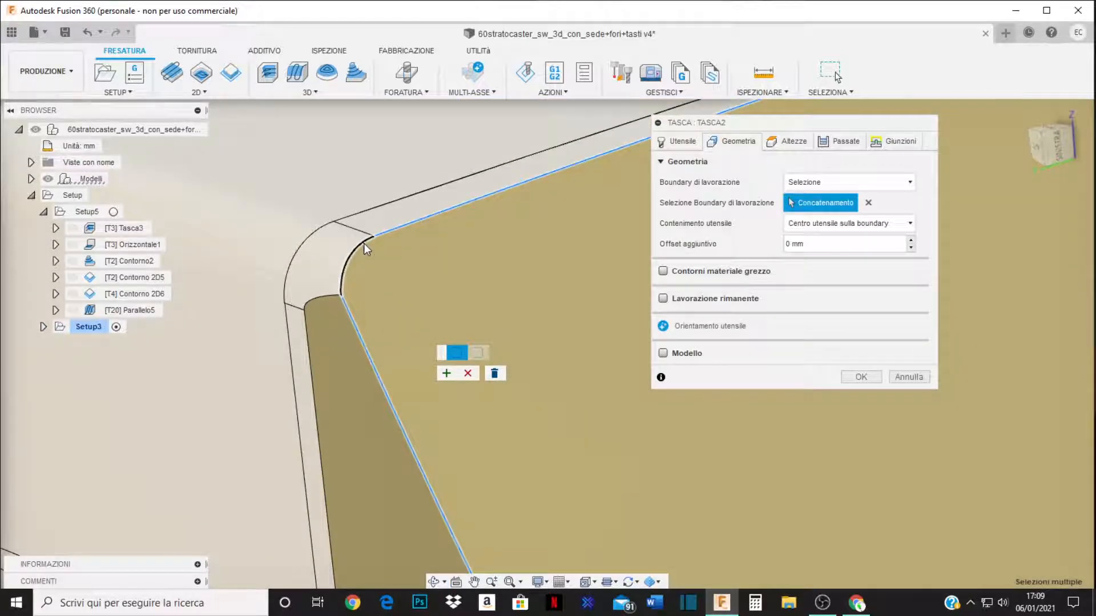
{"action": "middle_click_drag", "start_coordinate": [371, 338], "coordinate": [322, 274], "text": "shift"}
{"action": "scroll", "coordinate": [312, 223], "scroll_direction": "down", "scroll_amount": 8}
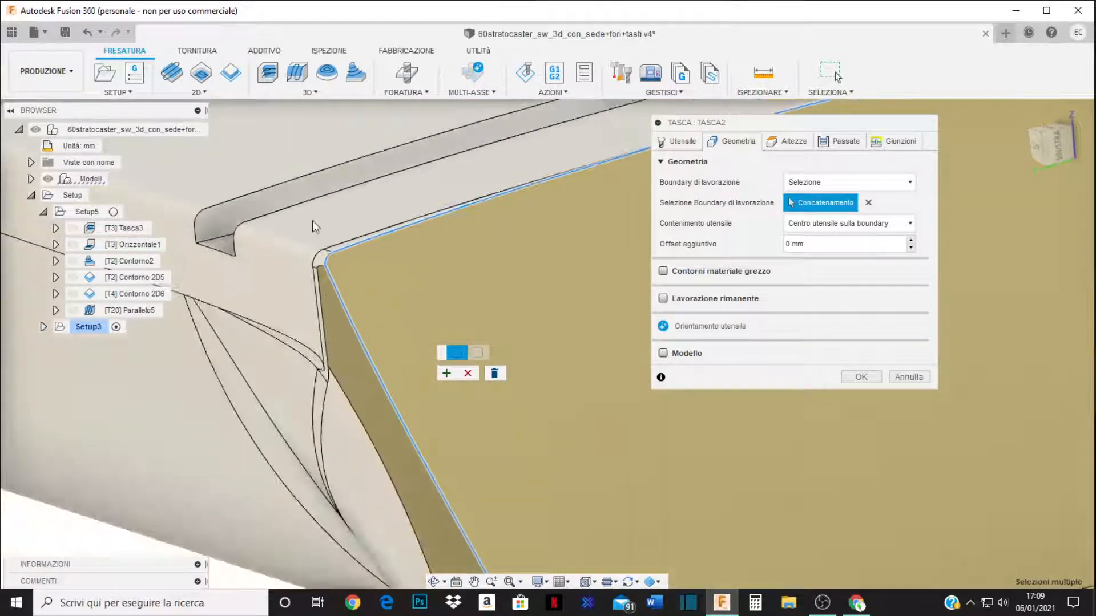
{"action": "scroll", "coordinate": [394, 416], "scroll_direction": "up", "scroll_amount": 3}
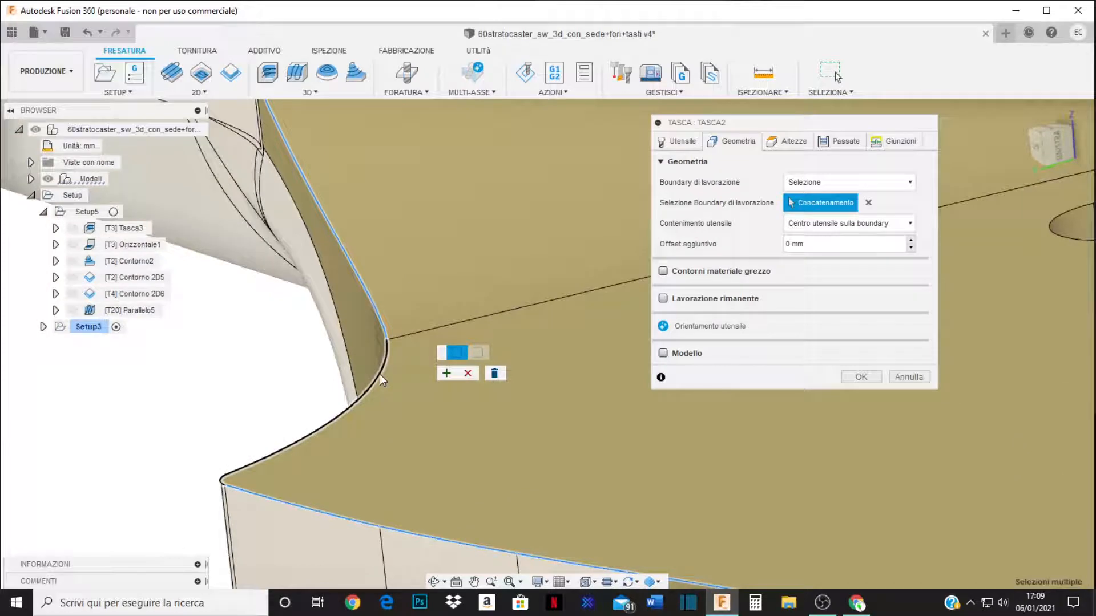
Close the boundary contour with the concave side edge and the small arcs around the headstock's pointed corner.
{"action": "left_click", "coordinate": [308, 436]}
{"action": "scroll", "coordinate": [362, 362], "scroll_direction": "down", "scroll_amount": 5}
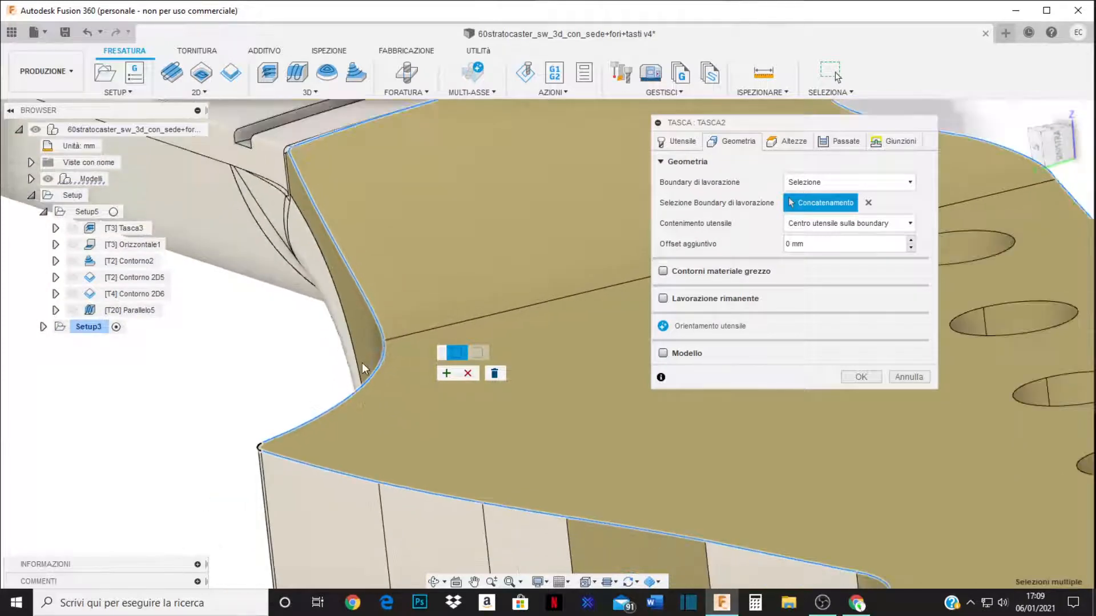
{"action": "scroll", "coordinate": [302, 431], "scroll_direction": "up", "scroll_amount": 8}
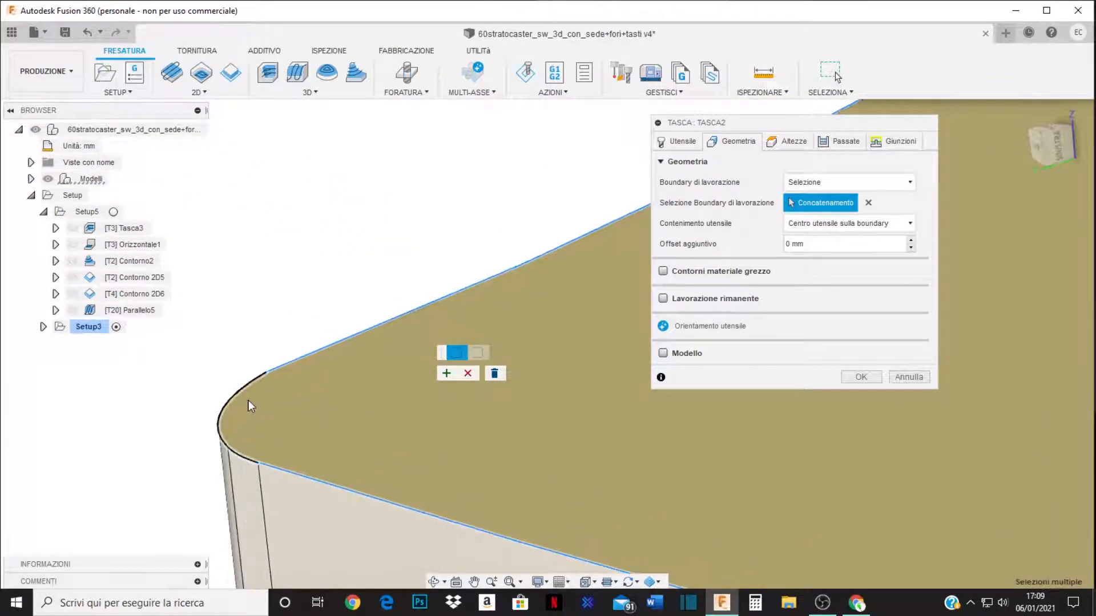
{"action": "left_click", "coordinate": [249, 385]}
{"action": "scroll", "coordinate": [285, 433], "scroll_direction": "down", "scroll_amount": 1}
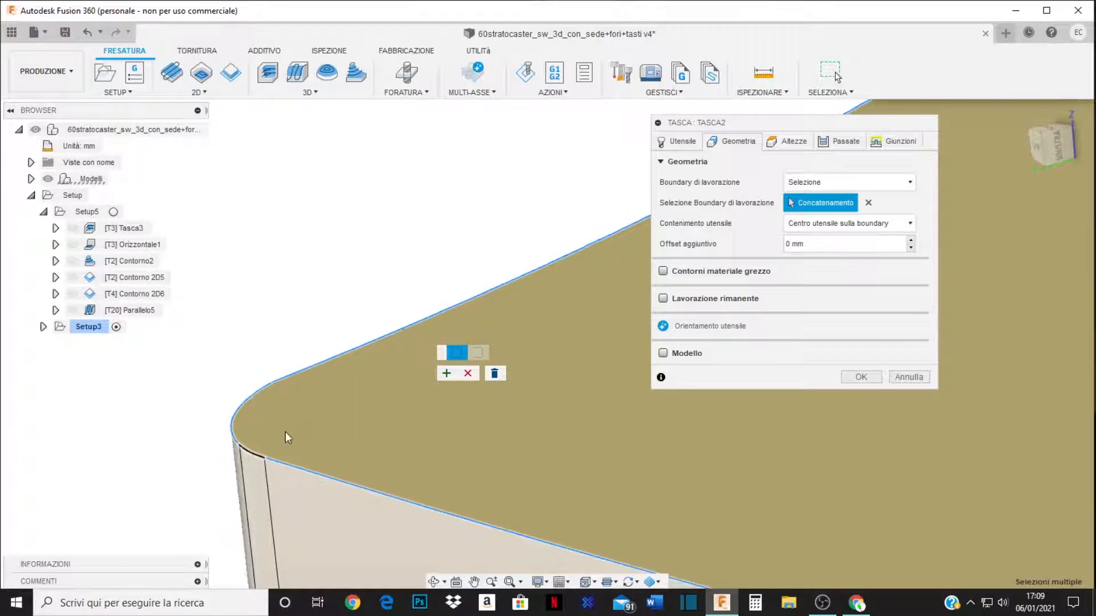
{"action": "scroll", "coordinate": [252, 456], "scroll_direction": "up", "scroll_amount": 5}
{"action": "left_click", "coordinate": [251, 453]}
Check the complete headstock outline and accept it as the pocket's boundary contour.
{"action": "scroll", "coordinate": [274, 419], "scroll_direction": "down", "scroll_amount": 8}
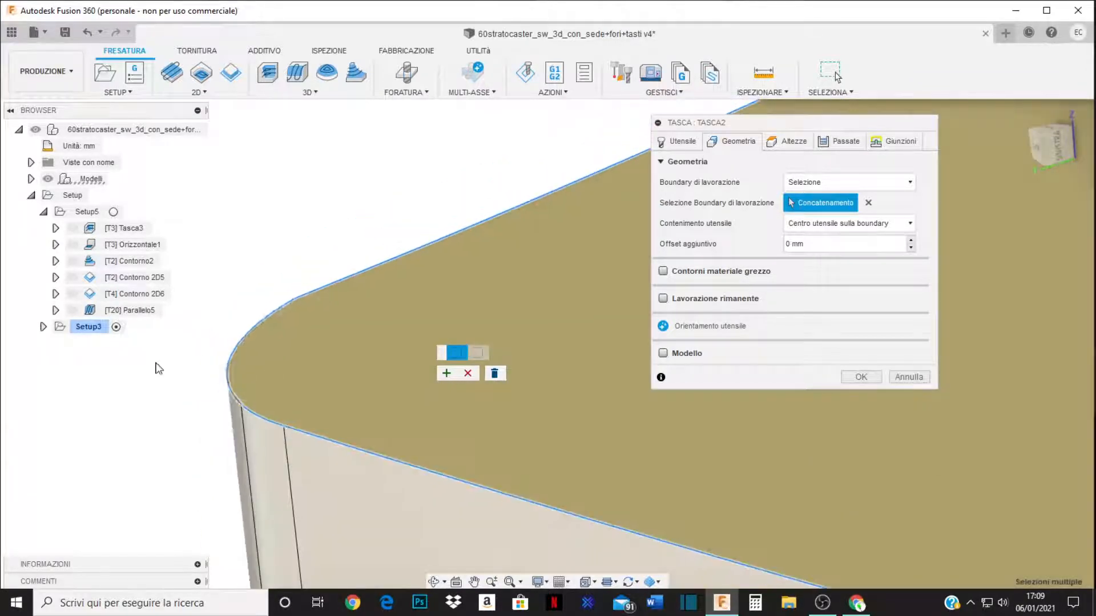
{"action": "scroll", "coordinate": [281, 392], "scroll_direction": "down", "scroll_amount": 5}
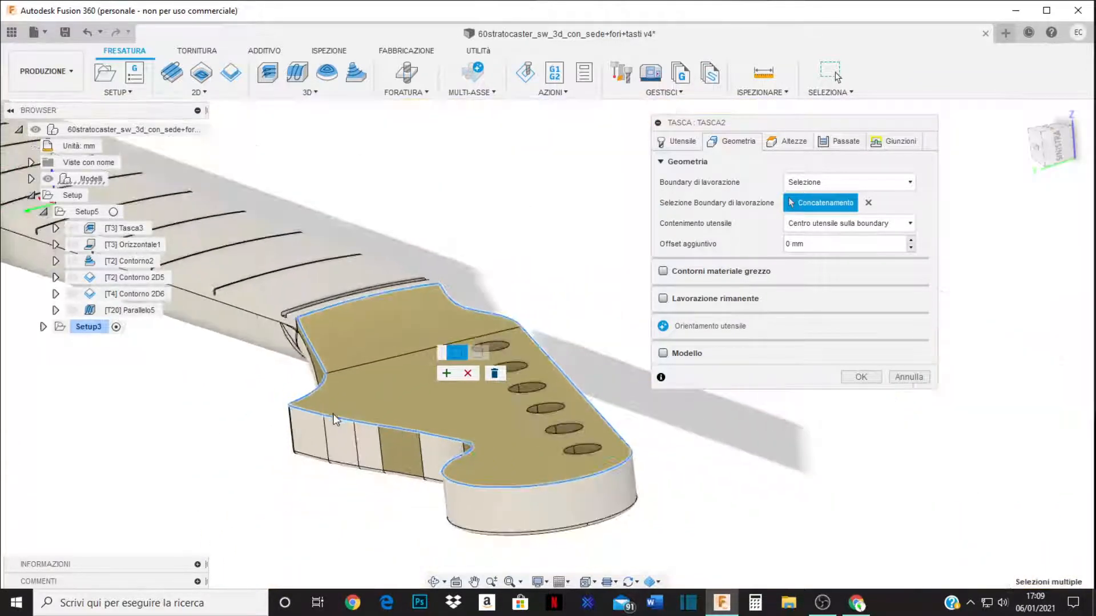
{"action": "middle_click_drag", "start_coordinate": [314, 477], "coordinate": [450, 393], "text": "shift"}
{"action": "scroll", "coordinate": [448, 394], "scroll_direction": "up", "scroll_amount": 2}
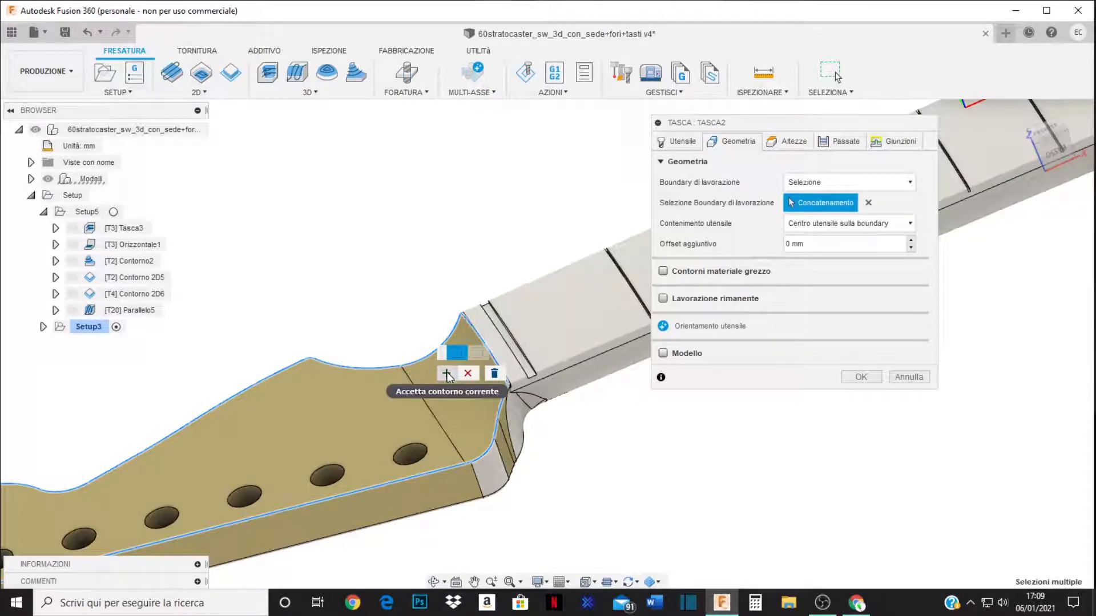
{"action": "left_click", "coordinate": [447, 375]}
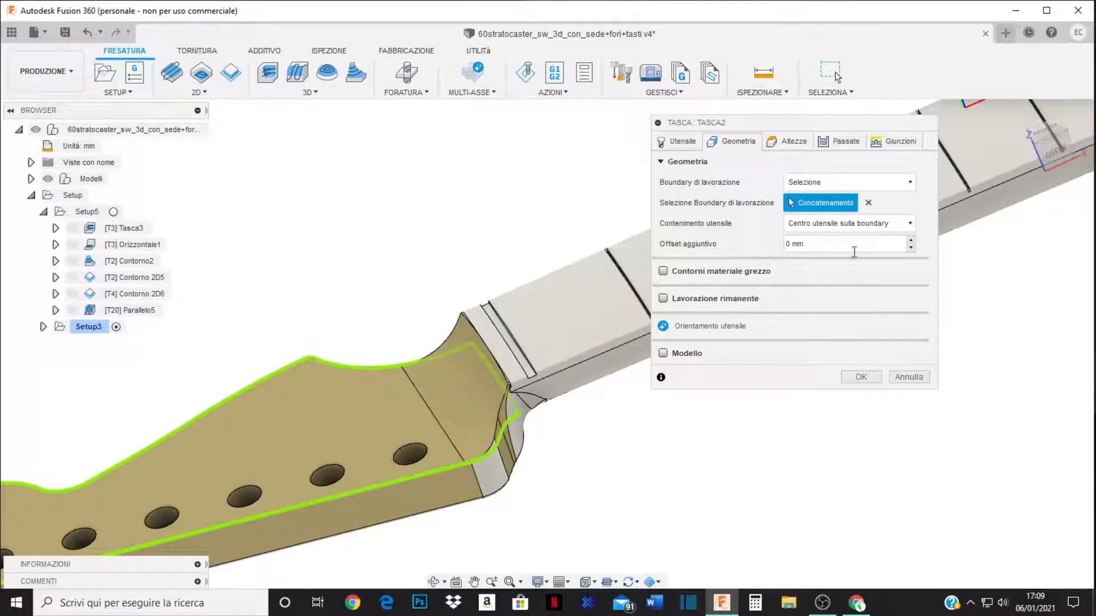
Review the pocket's clearance, retract, top and bottom height planes against the neck model.
{"action": "left_click", "coordinate": [793, 144]}
{"action": "scroll", "coordinate": [457, 303], "scroll_direction": "down", "scroll_amount": 5}
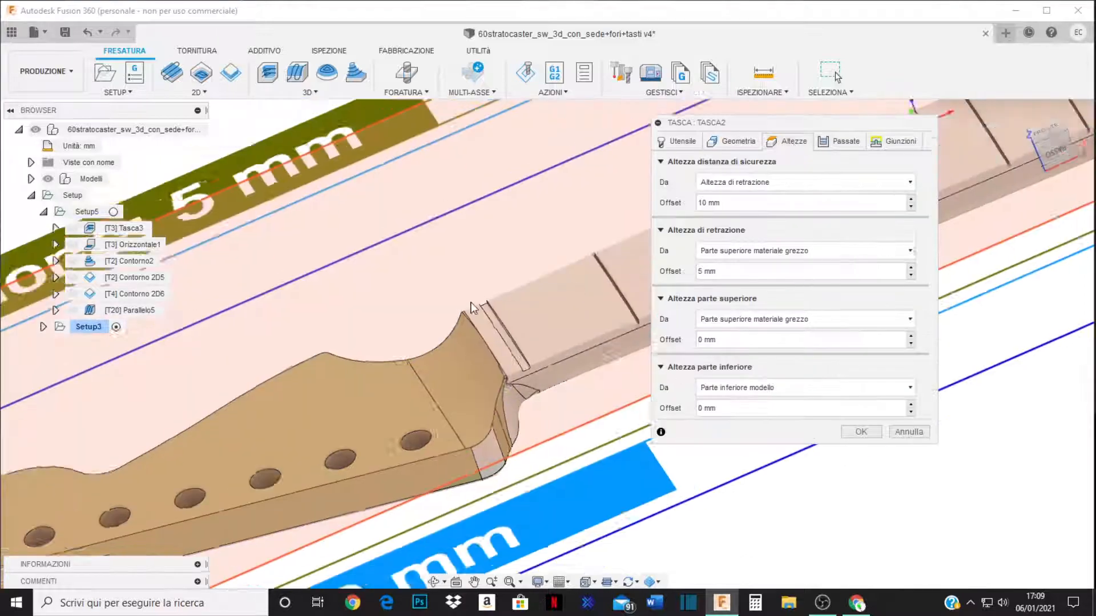
{"action": "middle_click_drag", "start_coordinate": [457, 302], "coordinate": [464, 271], "text": "shift"}
{"action": "middle_click_drag", "start_coordinate": [435, 235], "coordinate": [632, 300], "text": "shift"}
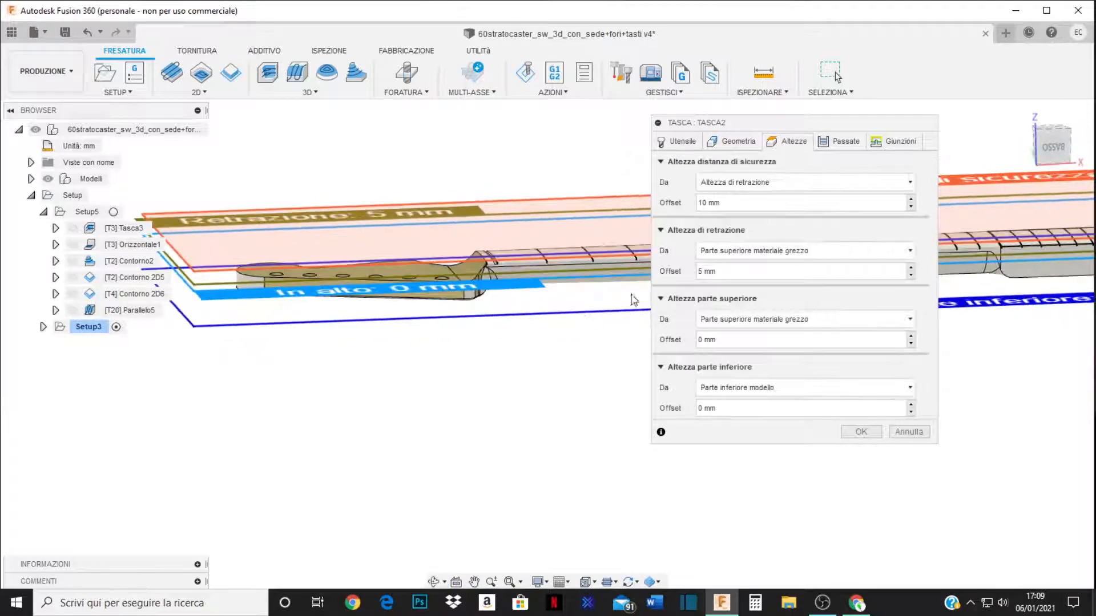
Review the pocket's pass parameters and stock-to-leave settings.
{"action": "left_click", "coordinate": [849, 140]}
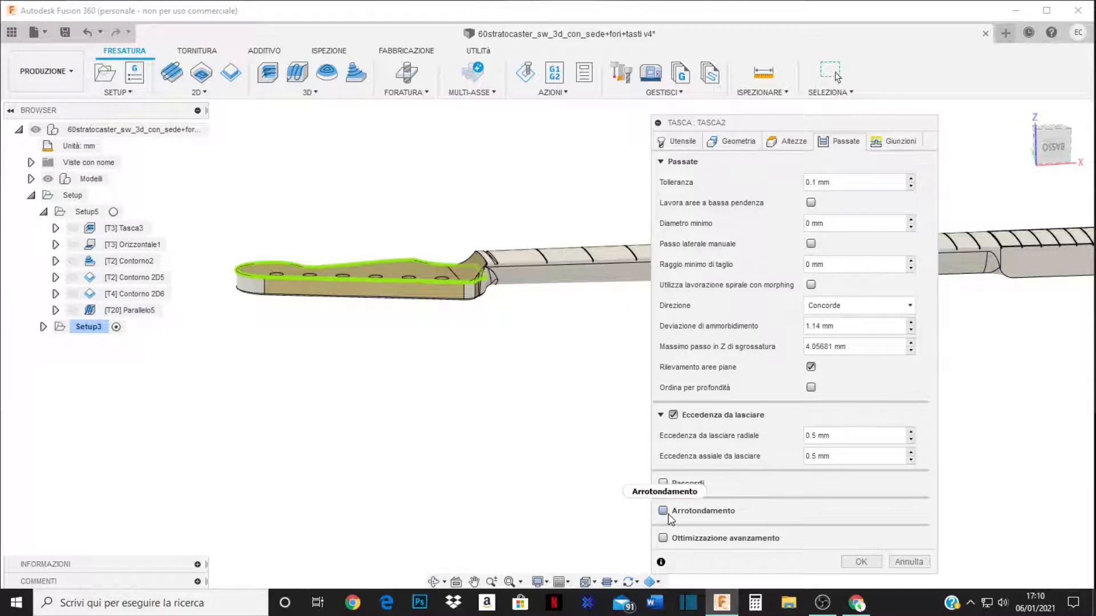
{"action": "left_click", "coordinate": [665, 164]}
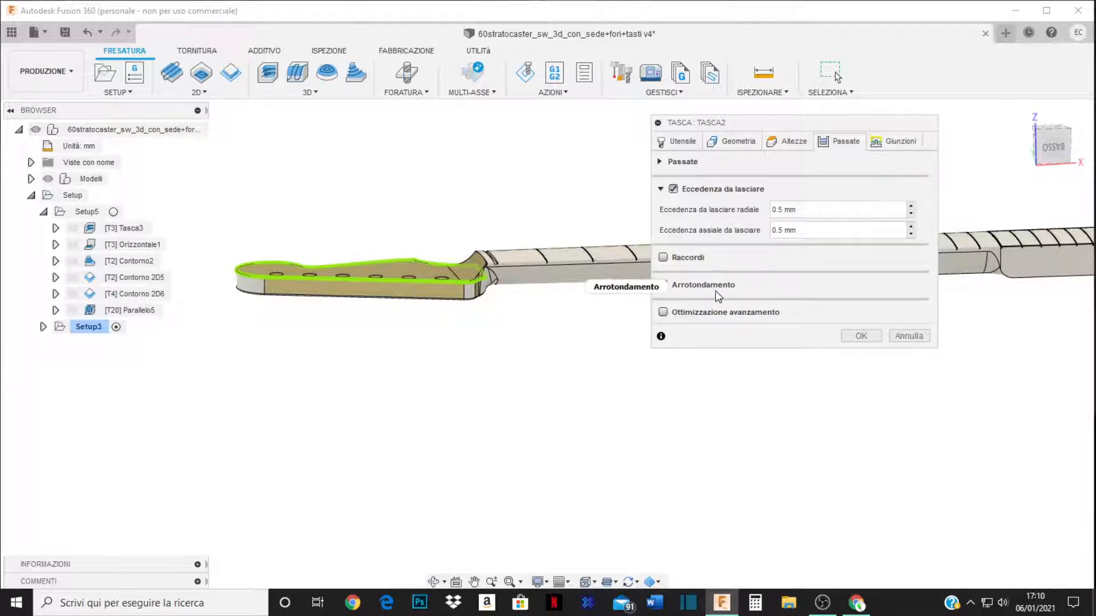
{"action": "left_click", "coordinate": [662, 163]}
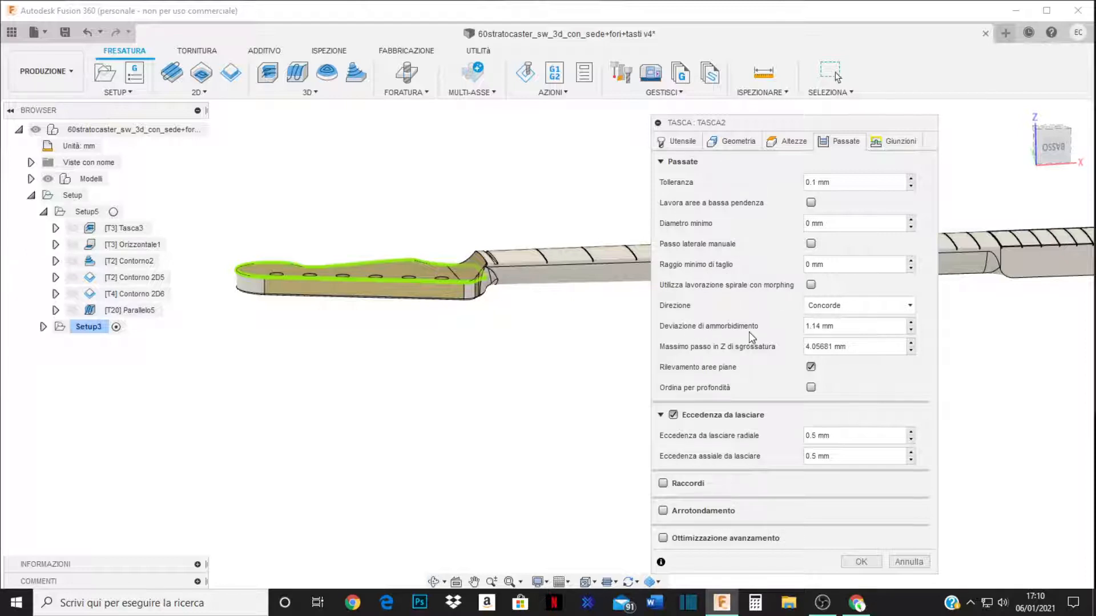
Accept the headstock pocket settings to generate its toolpath, and view the toolpath over the neck model.
{"action": "left_click", "coordinate": [779, 357]}
{"action": "left_click", "coordinate": [861, 562]}
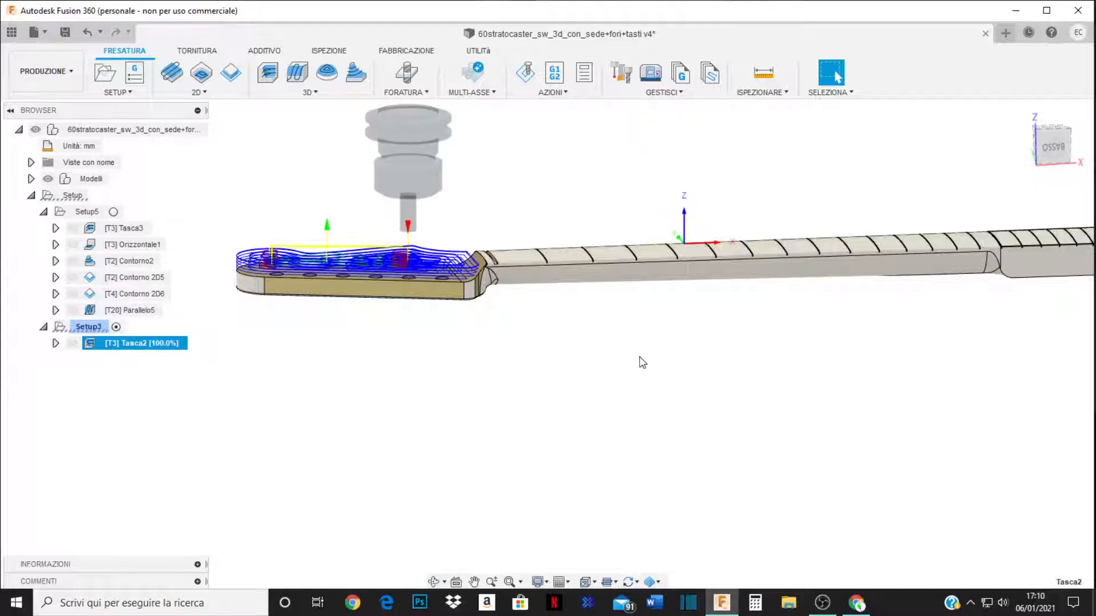
{"action": "middle_click_drag", "start_coordinate": [640, 358], "coordinate": [642, 383]}
{"action": "middle_click_drag", "start_coordinate": [721, 386], "coordinate": [705, 411]}
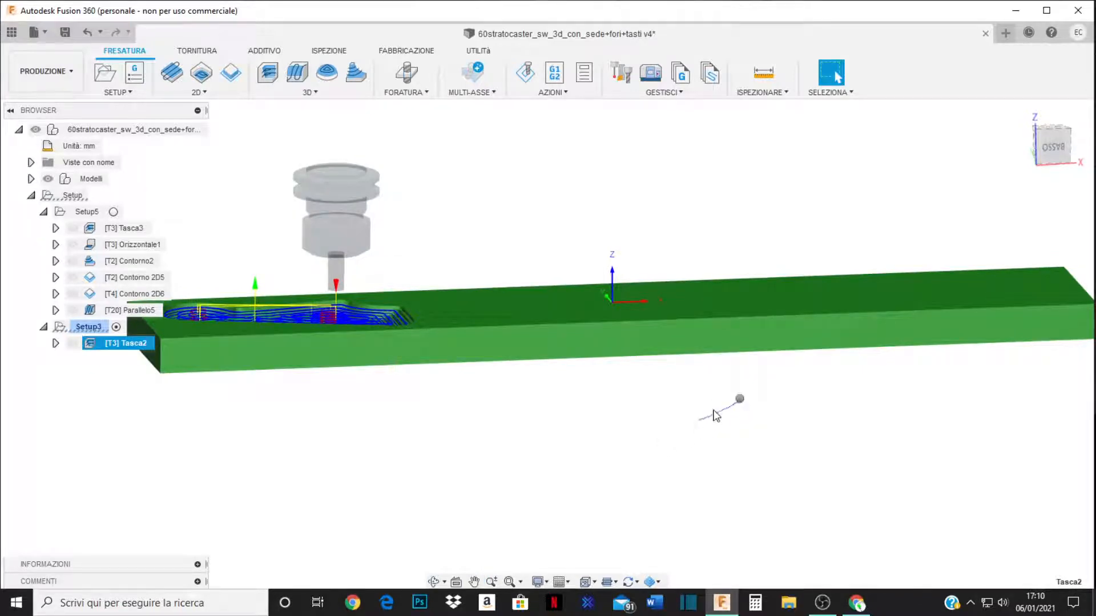
{"action": "right_click_drag", "start_coordinate": [715, 415], "coordinate": [678, 427]}
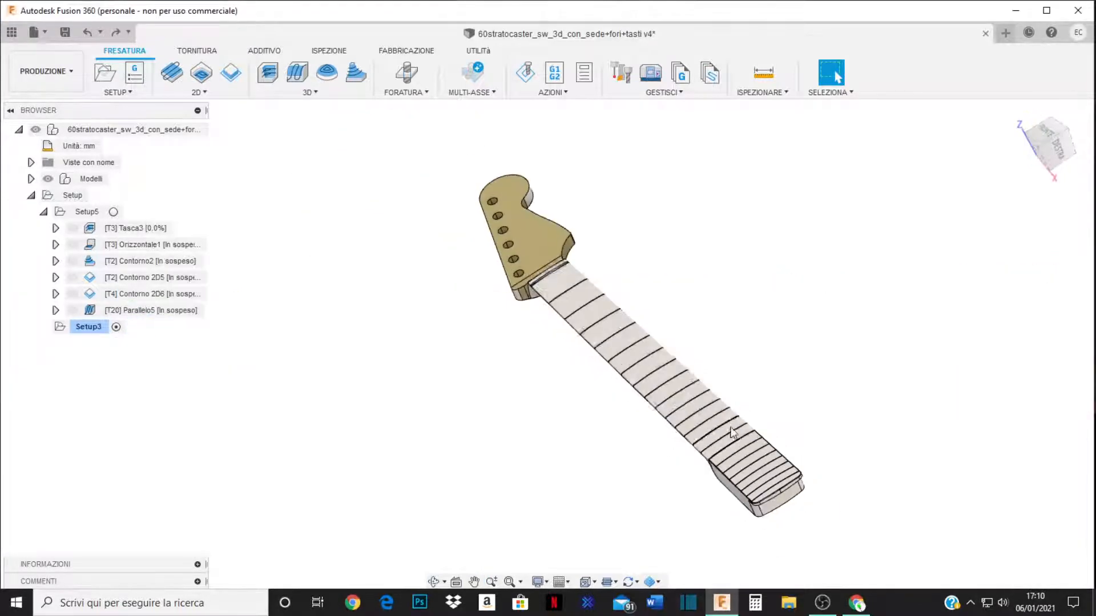
{"action": "scroll", "coordinate": [665, 443], "scroll_direction": "up", "scroll_amount": 5}
{"action": "middle_click_drag", "start_coordinate": [662, 437], "coordinate": [695, 416], "text": "shift"}
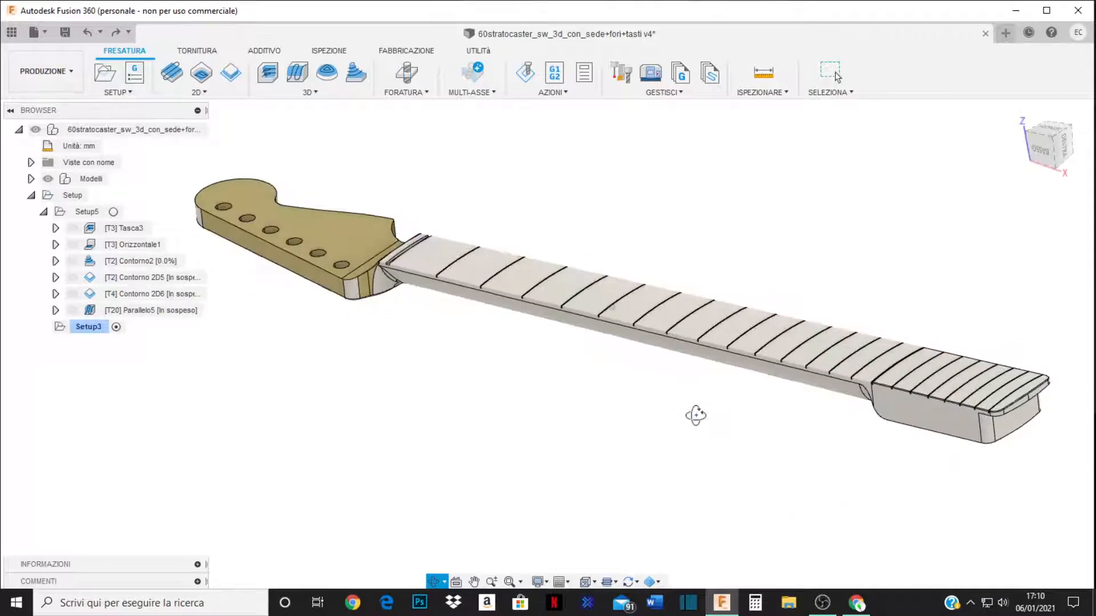
{"action": "scroll", "coordinate": [777, 386], "scroll_direction": "down", "scroll_amount": 2}
{"action": "scroll", "coordinate": [481, 326], "scroll_direction": "up", "scroll_amount": 2}
{"action": "scroll", "coordinate": [481, 331], "scroll_direction": "up", "scroll_amount": 3}
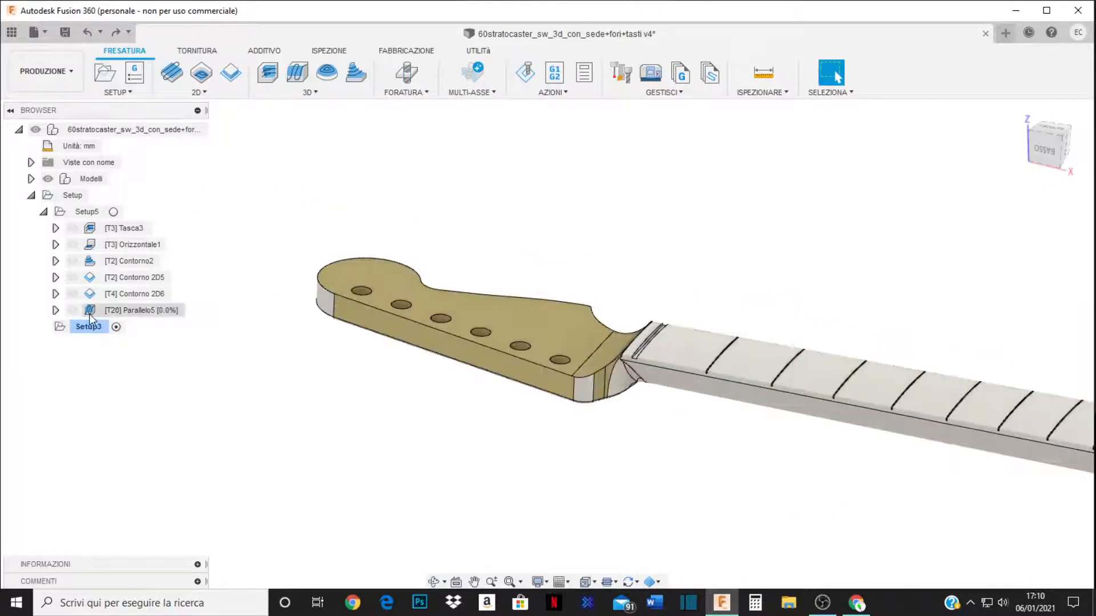
{"action": "left_click", "coordinate": [60, 328]}
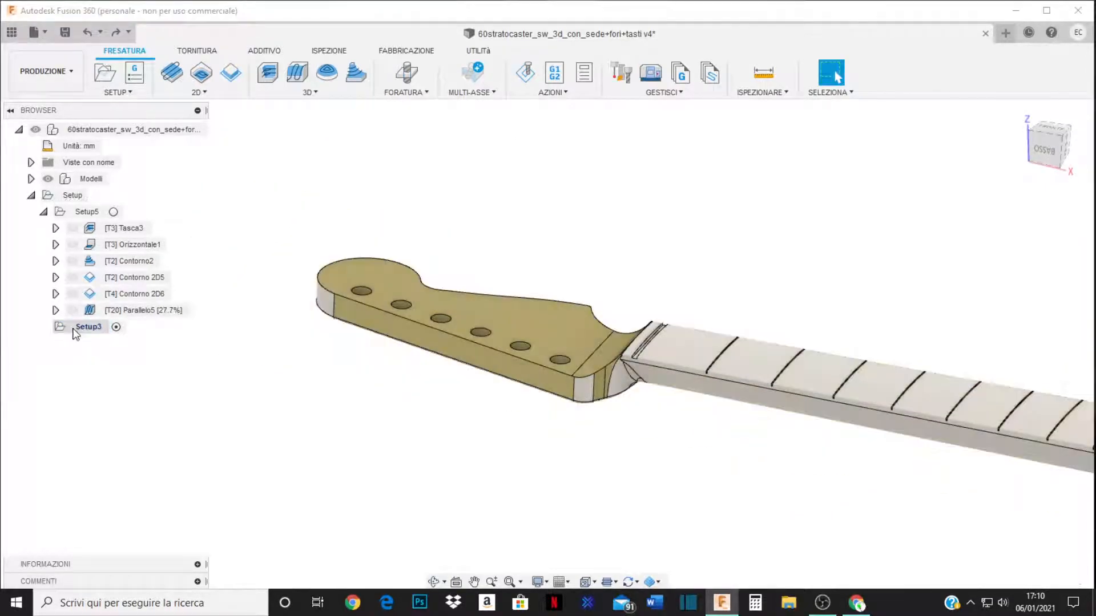
{"action": "left_click", "coordinate": [79, 331]}
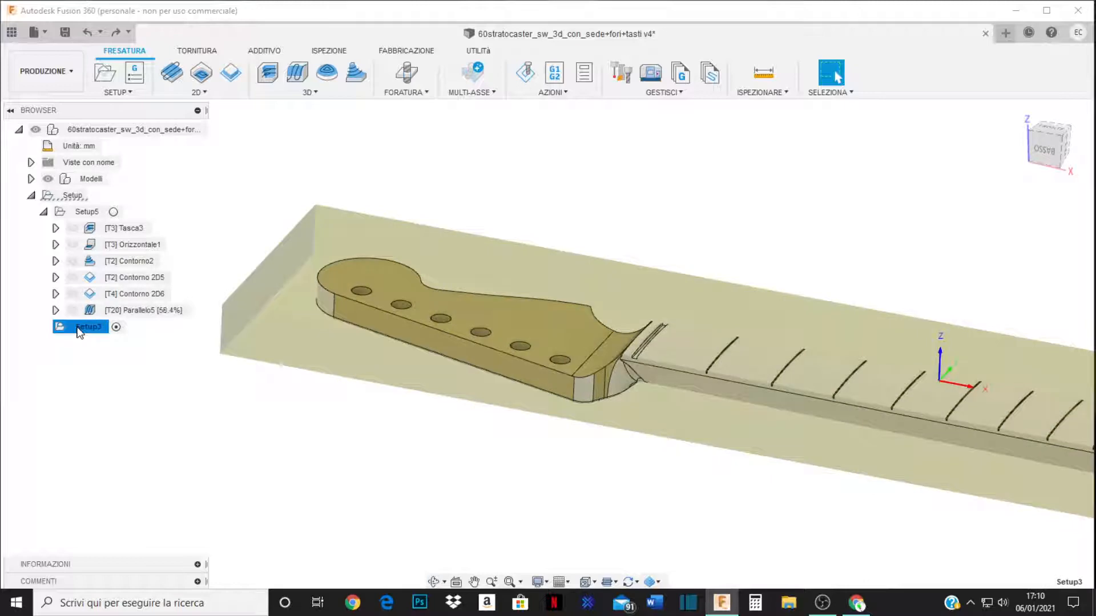
{"action": "left_click", "coordinate": [67, 339]}
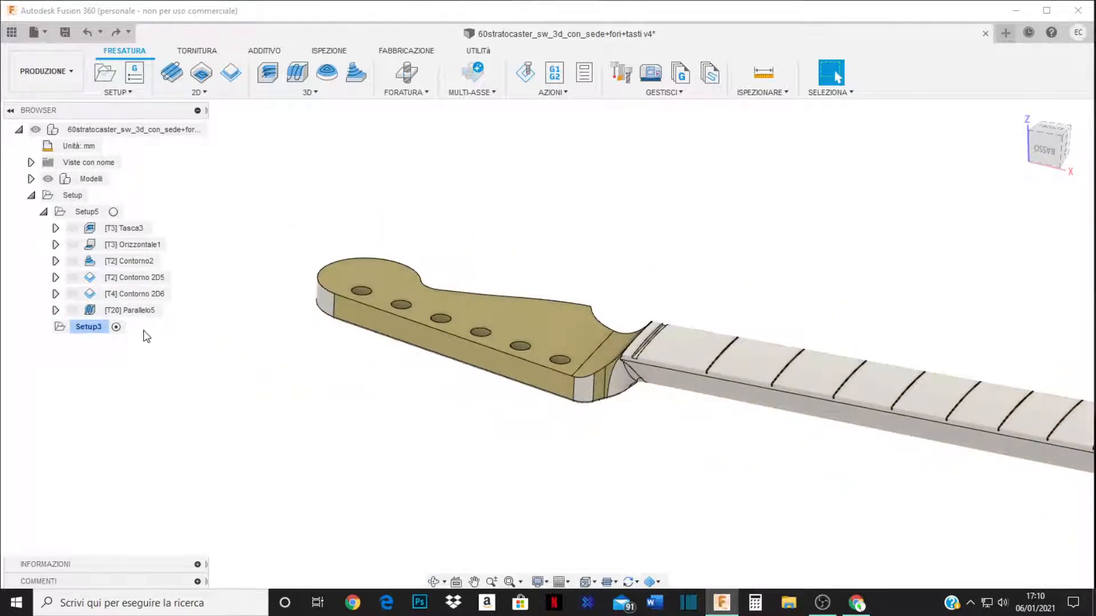
Examine the Parallelo5 toolpath of Setup5 along the back of the neck.
{"action": "left_click", "coordinate": [141, 312]}
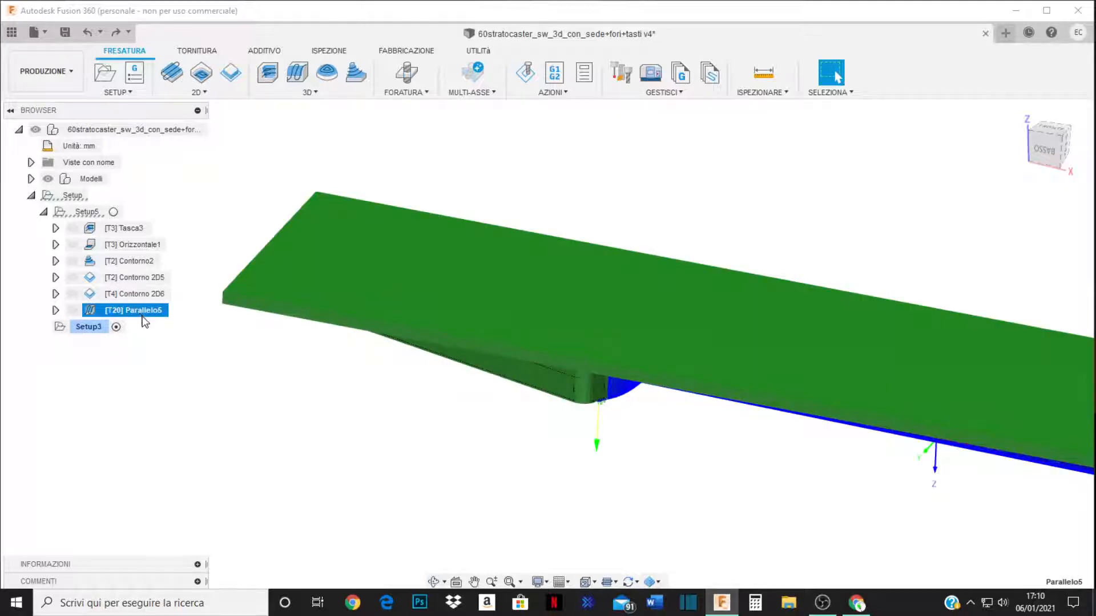
{"action": "middle_click_drag", "start_coordinate": [496, 399], "coordinate": [463, 370], "text": "shift"}
{"action": "scroll", "coordinate": [495, 207], "scroll_direction": "up", "scroll_amount": 2}
{"action": "scroll", "coordinate": [495, 218], "scroll_direction": "down", "scroll_amount": 6}
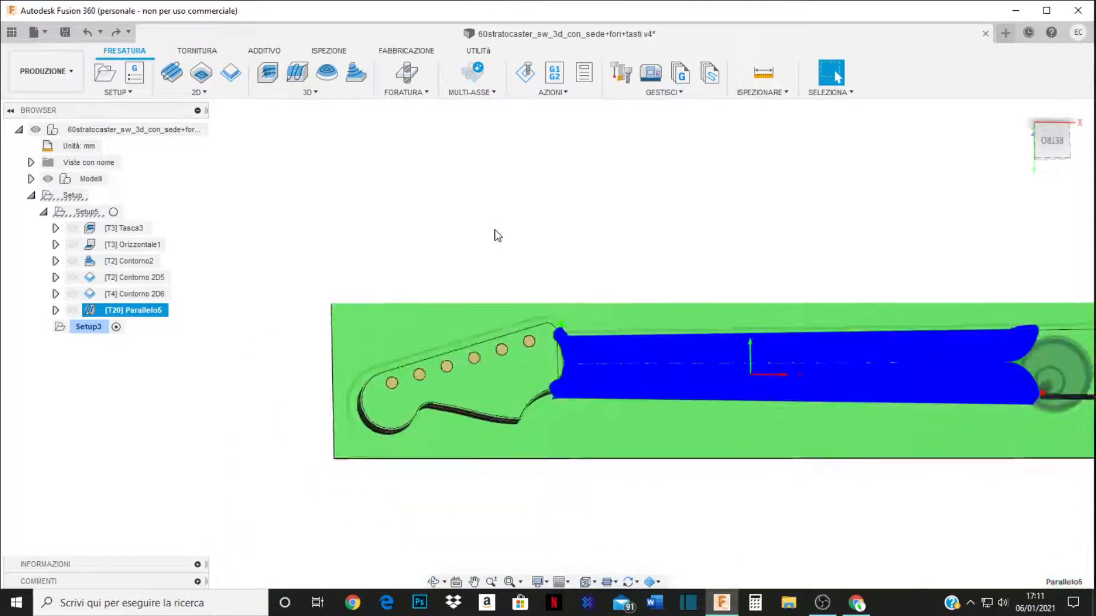
{"action": "scroll", "coordinate": [531, 427], "scroll_direction": "up", "scroll_amount": 2}
{"action": "middle_click_drag", "start_coordinate": [530, 432], "coordinate": [504, 360], "text": "shift"}
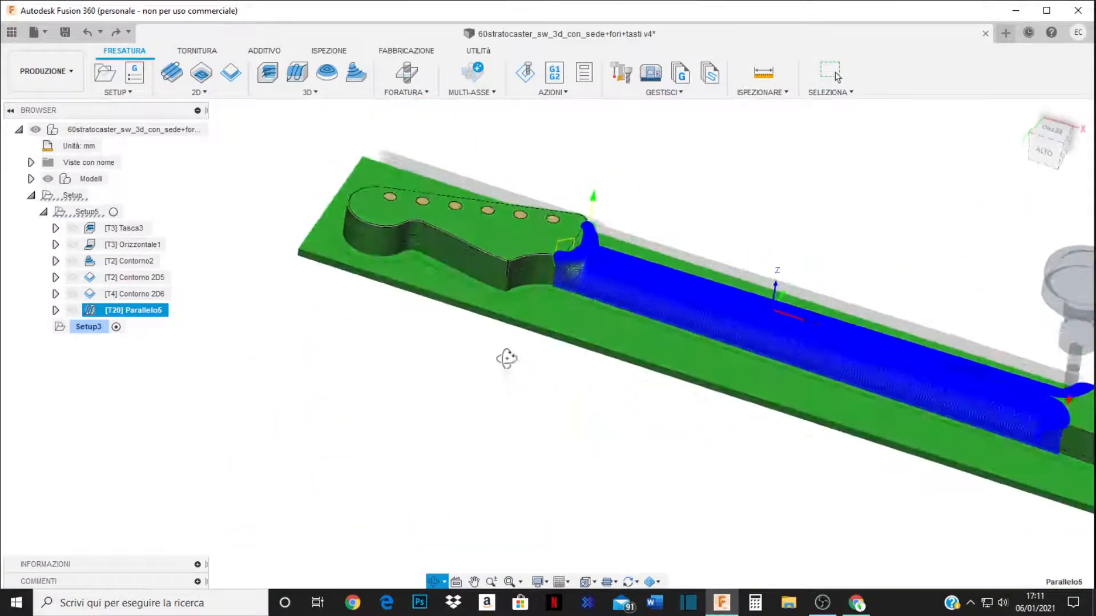
Redo the undone Tasca2 pocket in Setup3 and inspect its toolpath over the headstock.
{"action": "left_click", "coordinate": [116, 33]}
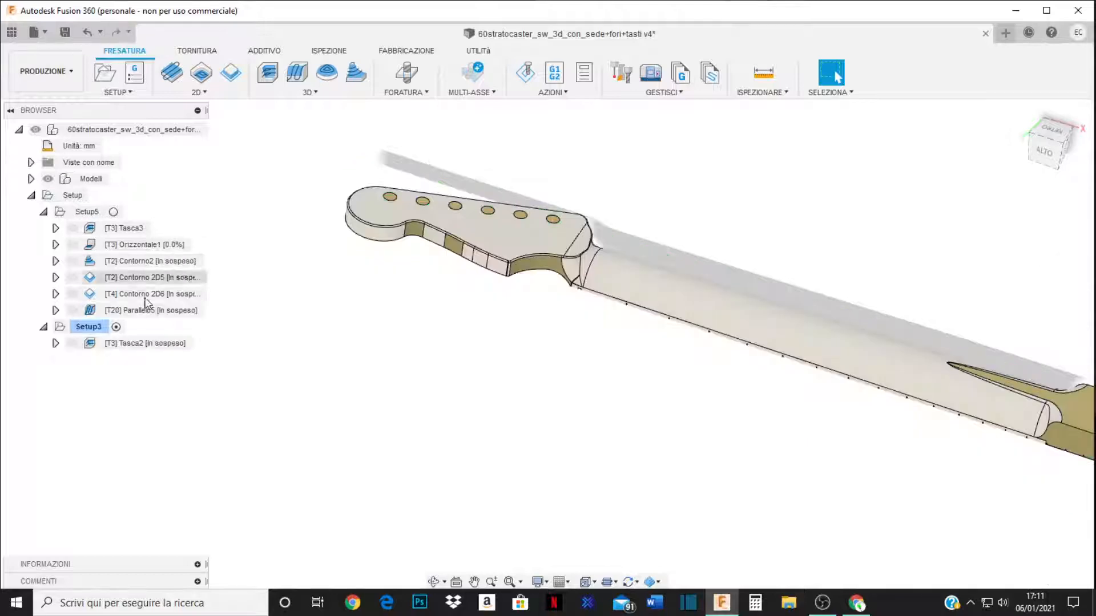
{"action": "left_click", "coordinate": [140, 344]}
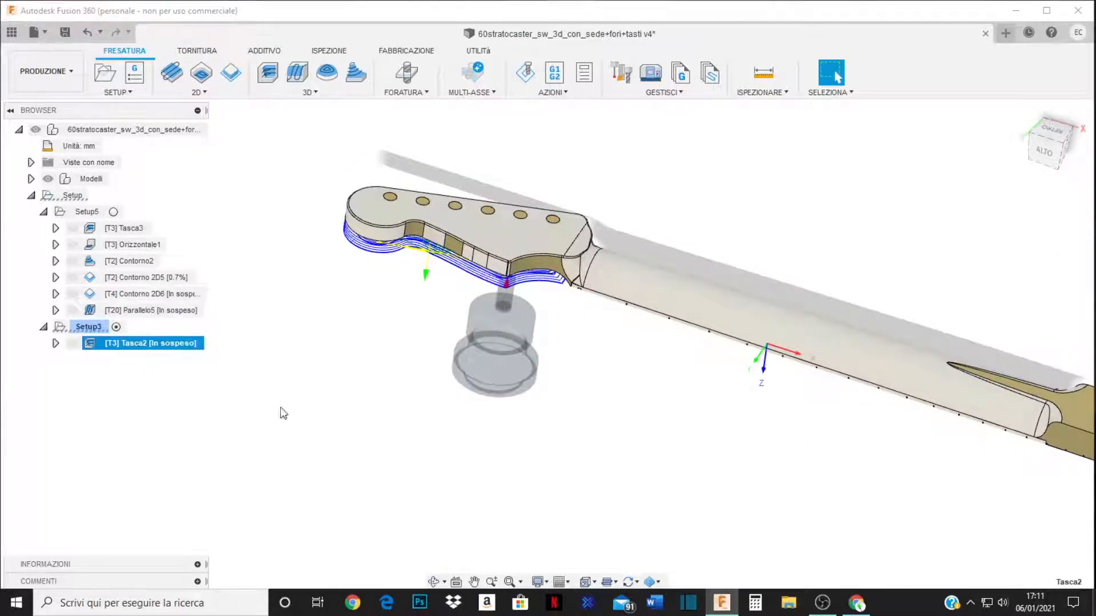
{"action": "middle_click_drag", "start_coordinate": [281, 411], "coordinate": [541, 263], "text": "shift"}
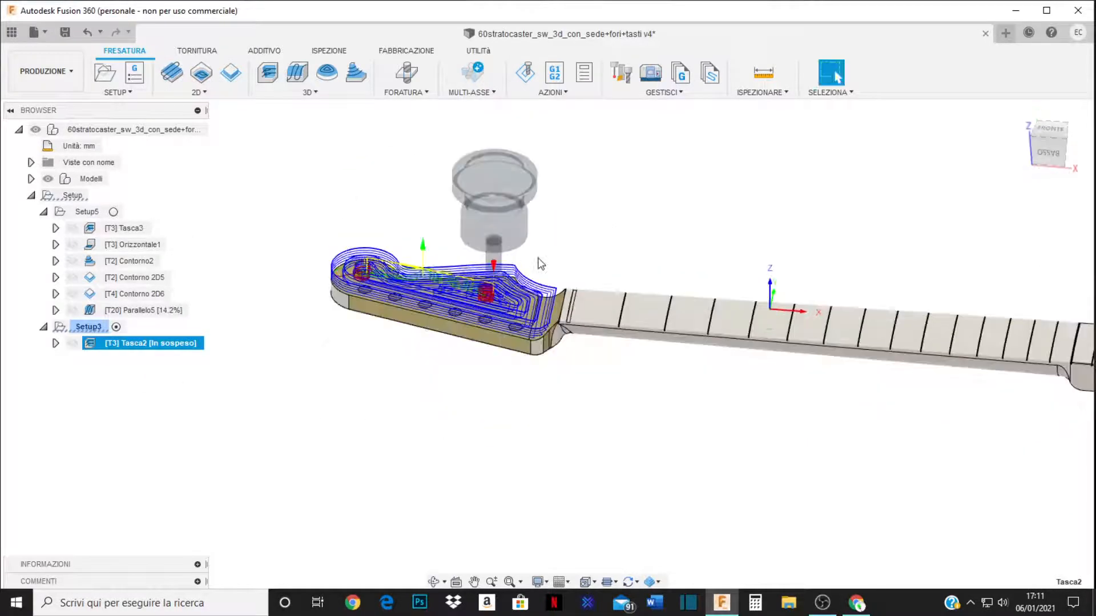
{"action": "scroll", "coordinate": [541, 264], "scroll_direction": "up", "scroll_amount": 3}
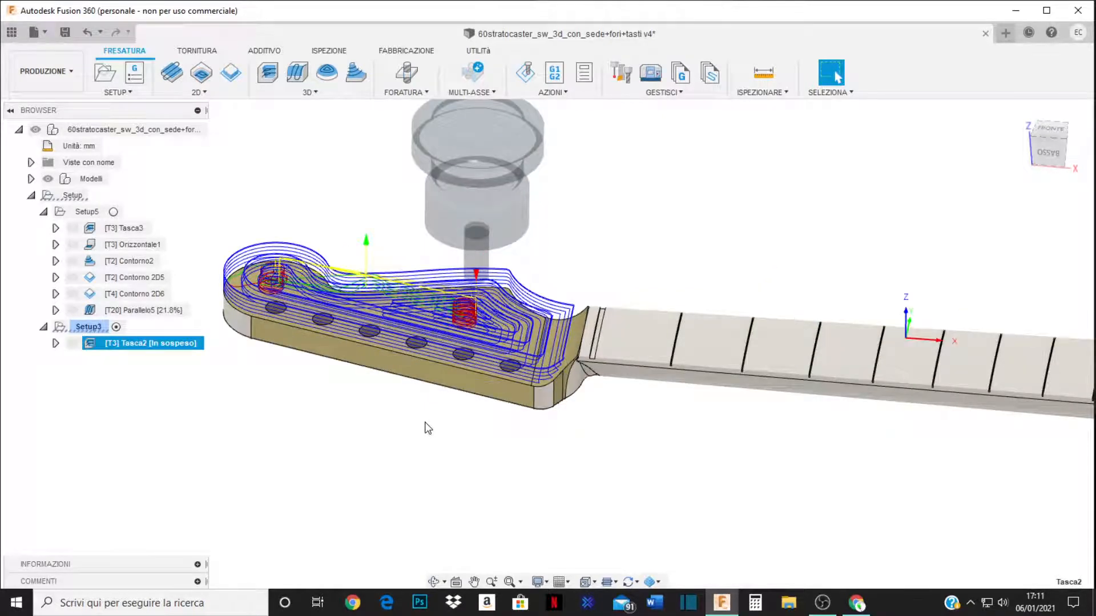
{"action": "middle_click_drag", "start_coordinate": [425, 422], "coordinate": [383, 400], "text": "shift"}
Simulate the Tasca2 pocket operation and play the machining of the headstock in the stock.
{"action": "right_click", "coordinate": [137, 346]}
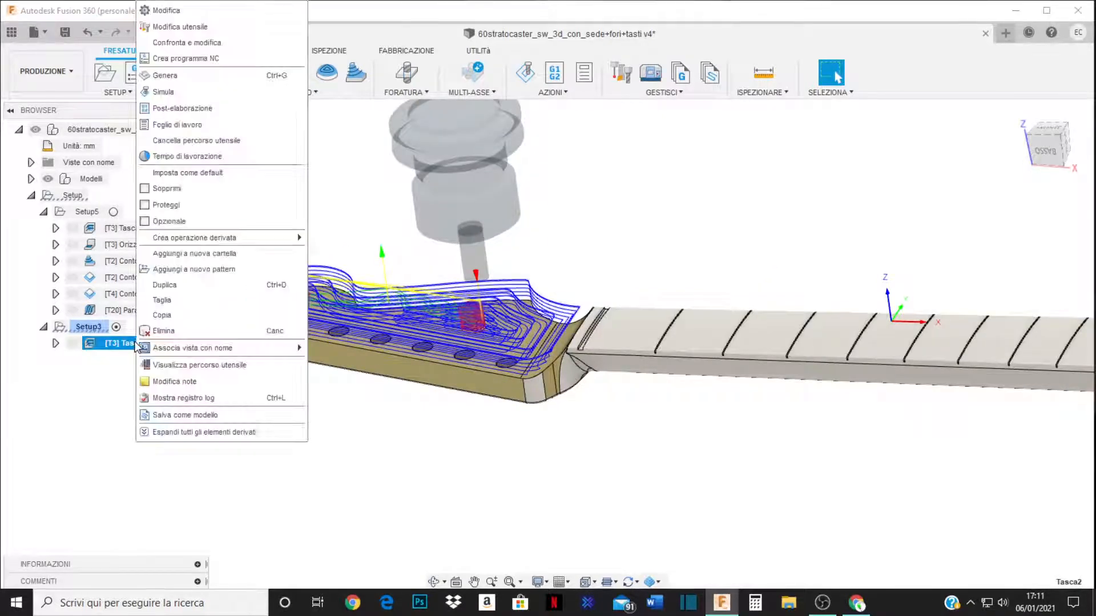
{"action": "left_click", "coordinate": [171, 75]}
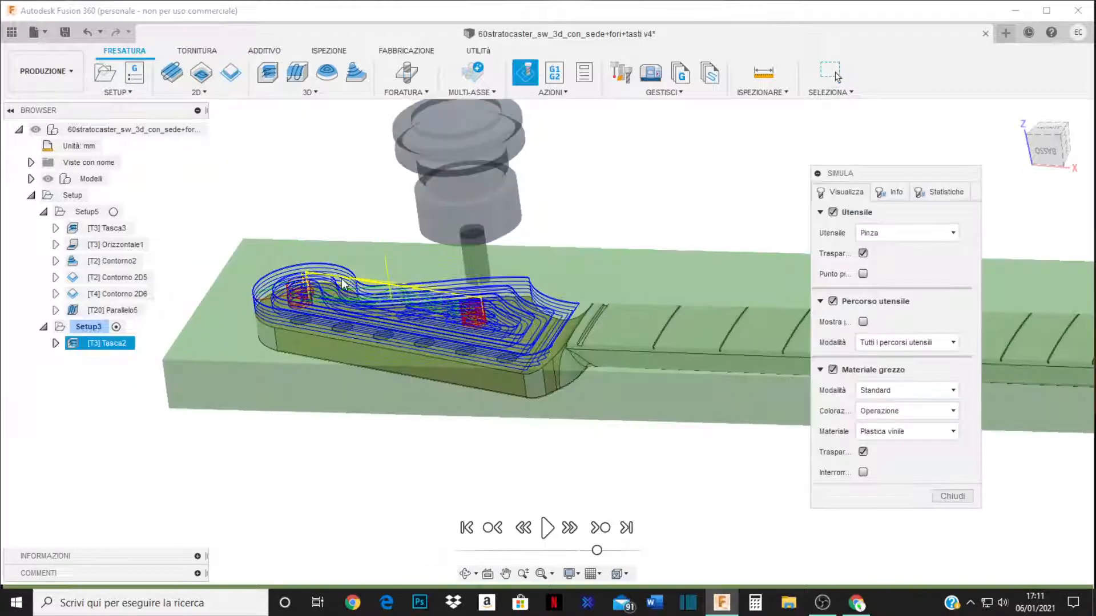
{"action": "left_click", "coordinate": [547, 527]}
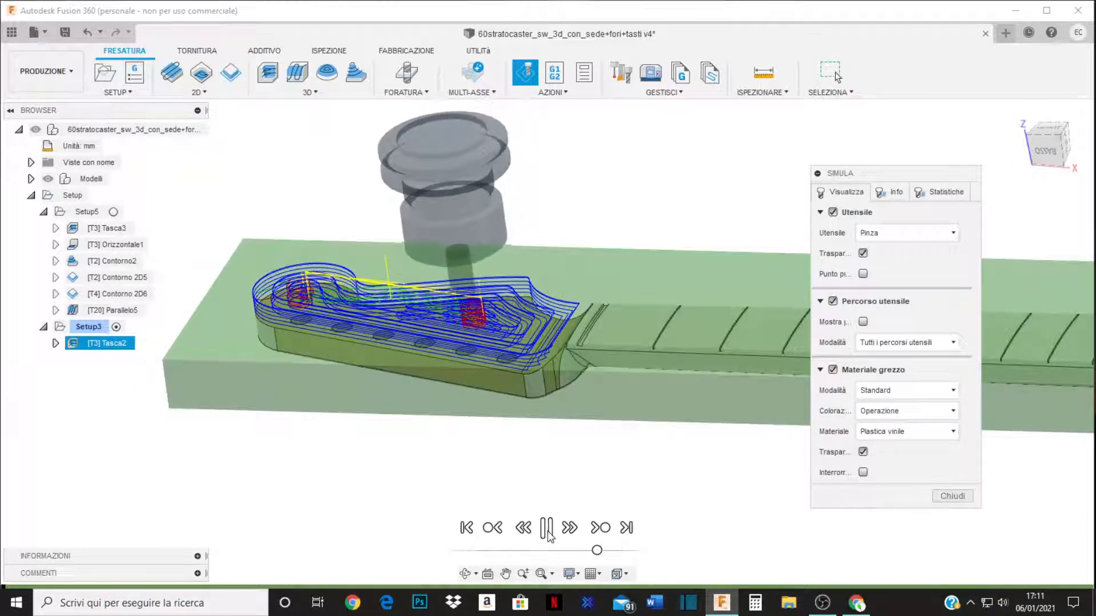
{"action": "middle_click_drag", "start_coordinate": [408, 440], "coordinate": [580, 452], "text": "shift"}
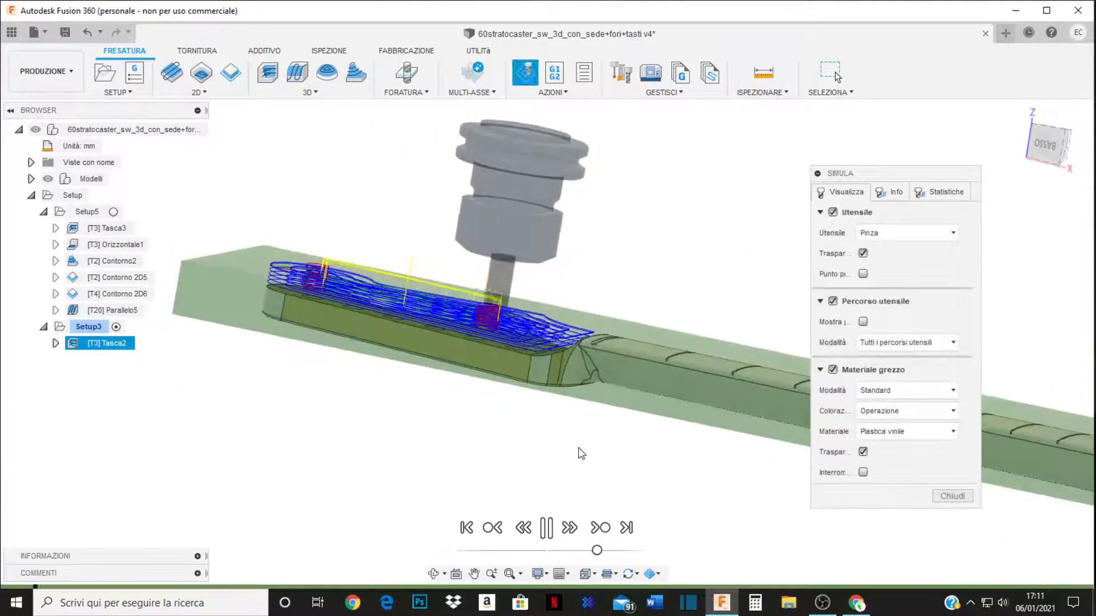
{"action": "middle_click_drag", "start_coordinate": [465, 432], "coordinate": [465, 451], "text": "shift"}
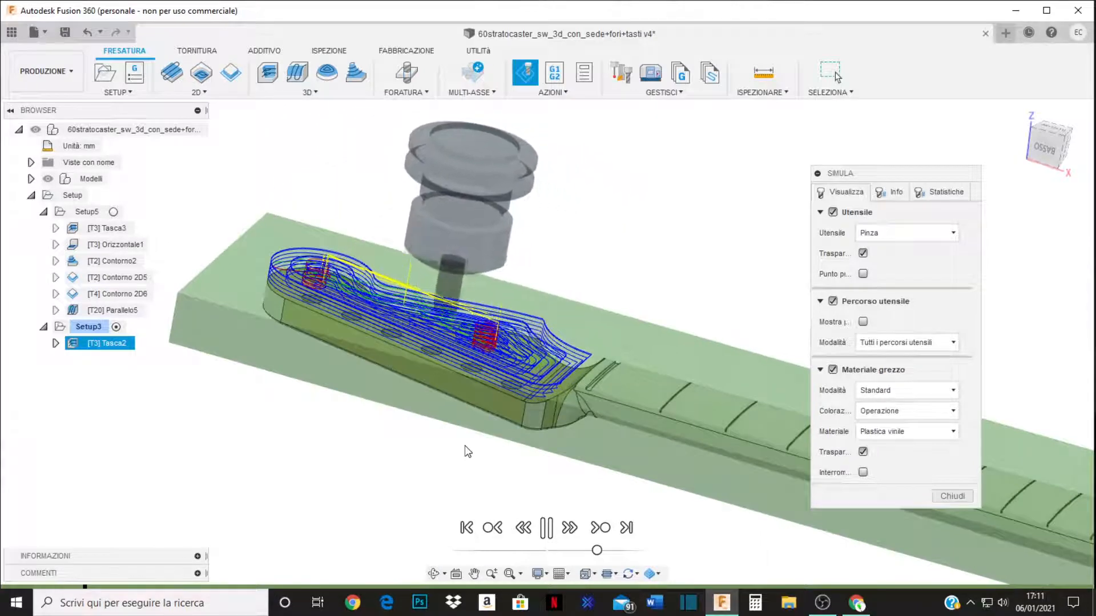
Check the tool's transparency option in the simulation and review the position information and machining statistics.
{"action": "left_click", "coordinate": [863, 253]}
{"action": "left_click", "coordinate": [863, 253]}
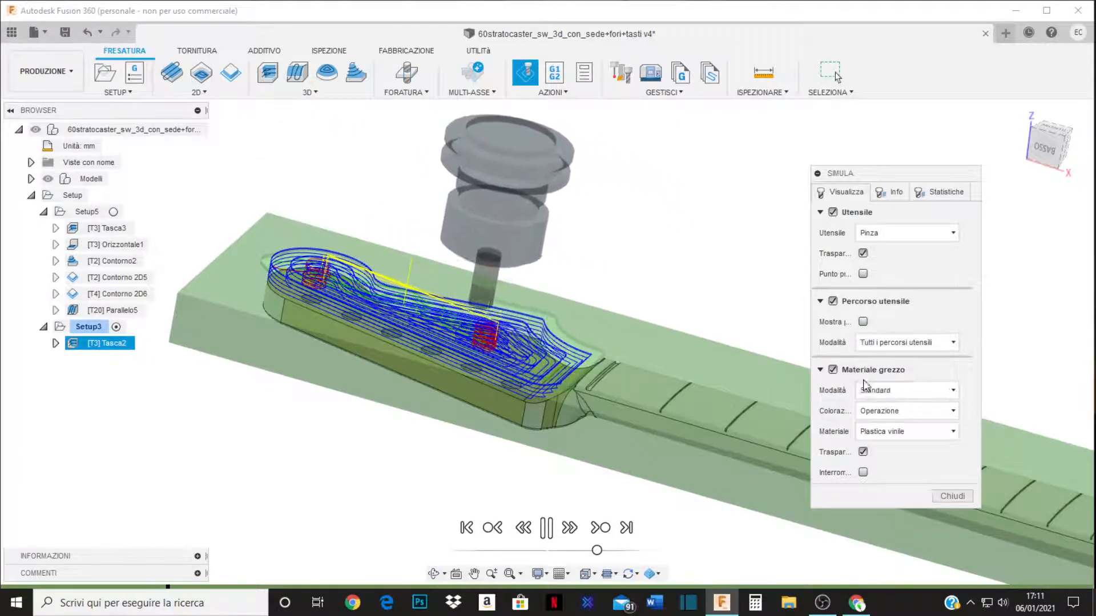
{"action": "left_click", "coordinate": [889, 192]}
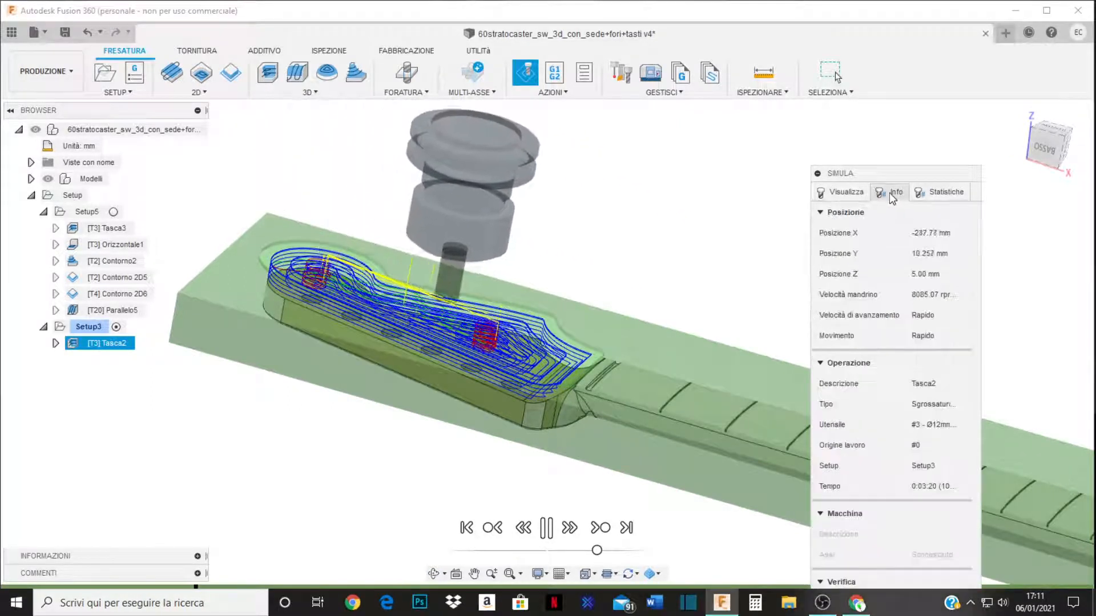
{"action": "left_click", "coordinate": [942, 192]}
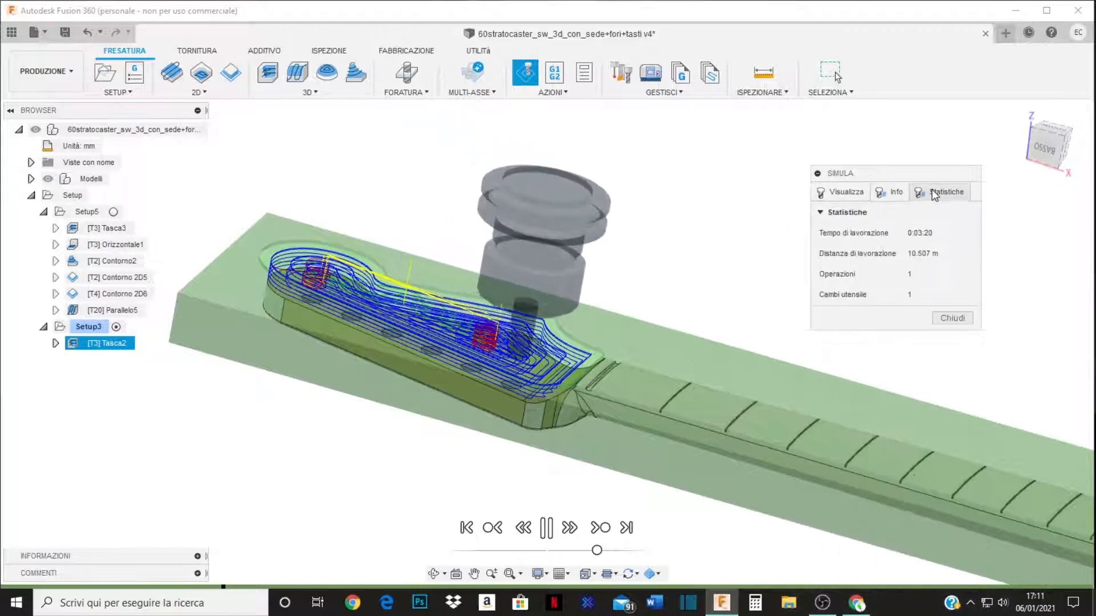
{"action": "left_click", "coordinate": [892, 193]}
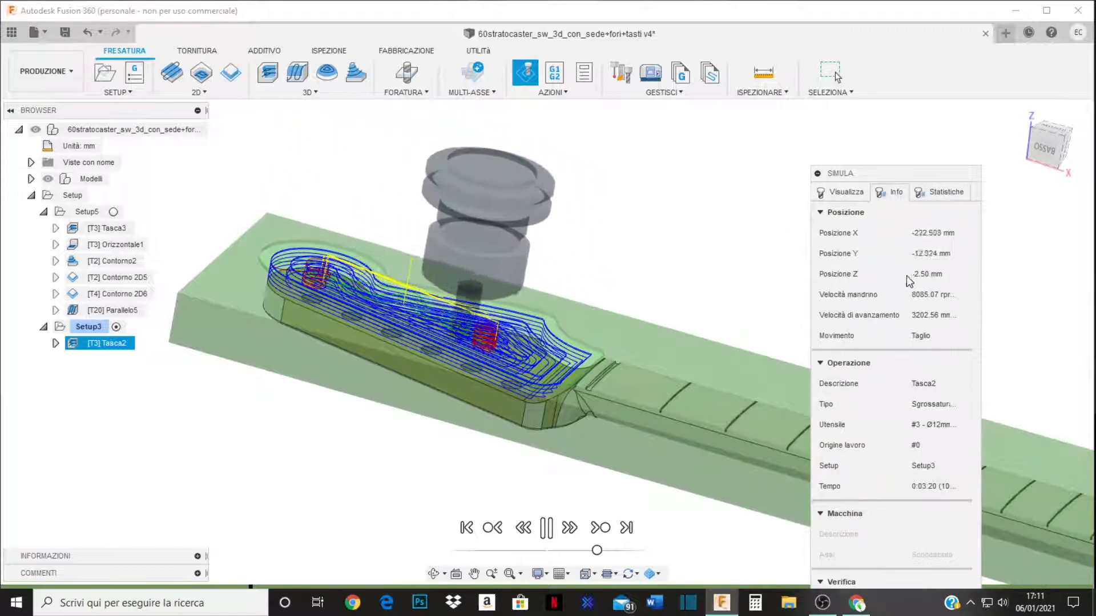
Check the tool's visibility in the simulation and its Tagliente, Gambo and Pinza display options, keeping Pinza.
{"action": "left_click", "coordinate": [836, 193]}
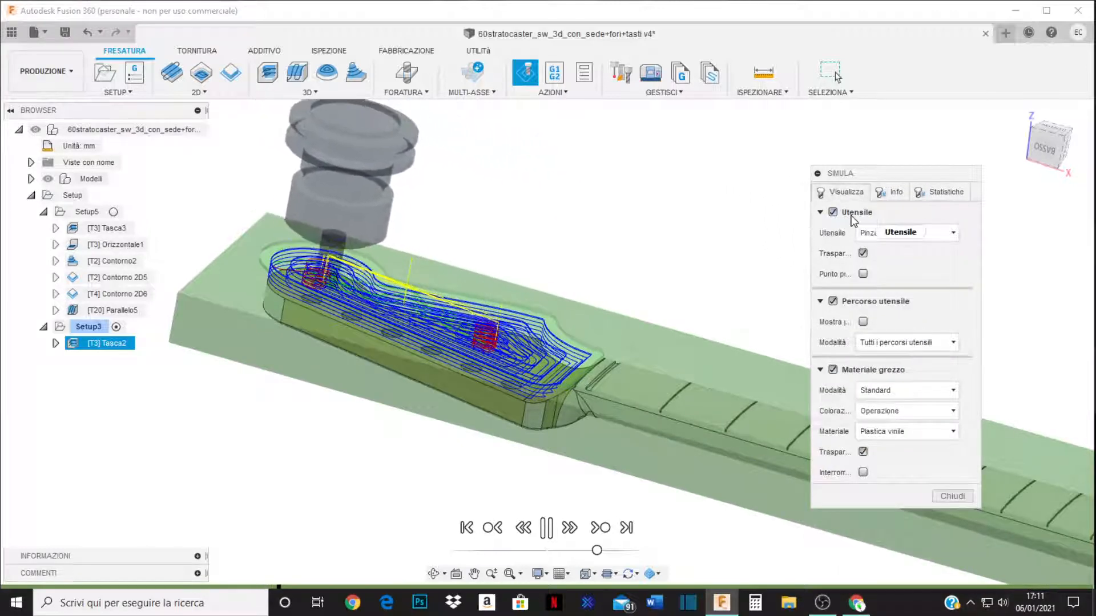
{"action": "left_click", "coordinate": [833, 212]}
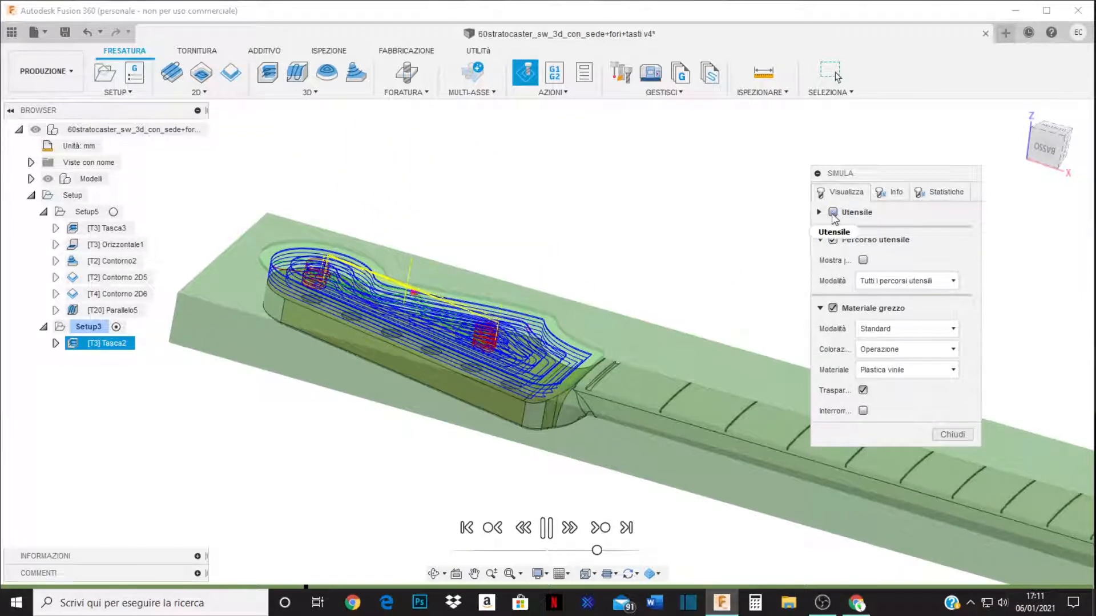
{"action": "left_click", "coordinate": [832, 211]}
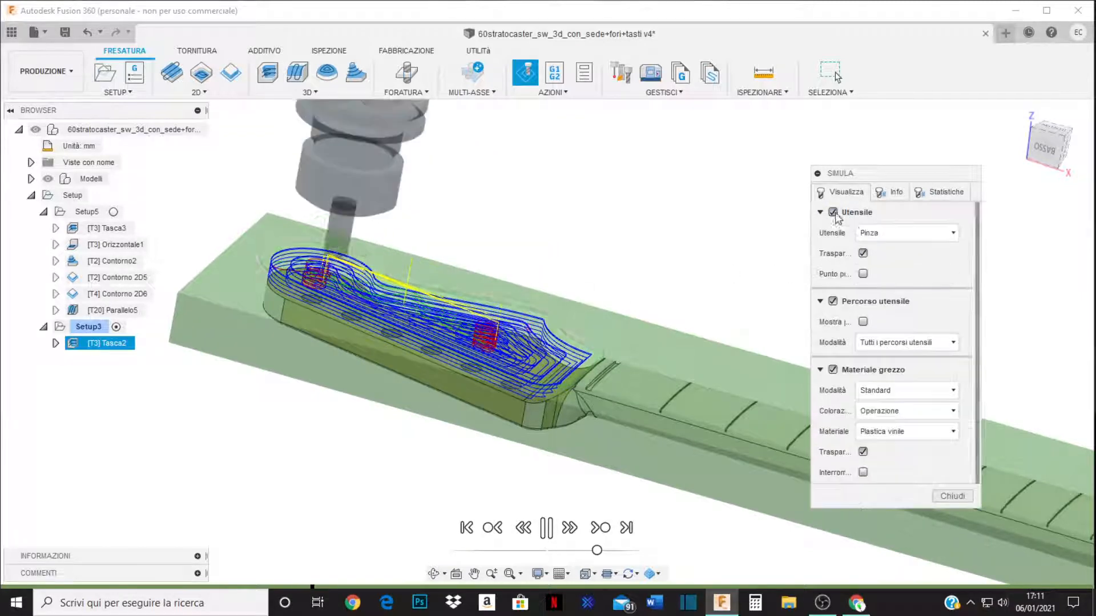
{"action": "left_click", "coordinate": [953, 233]}
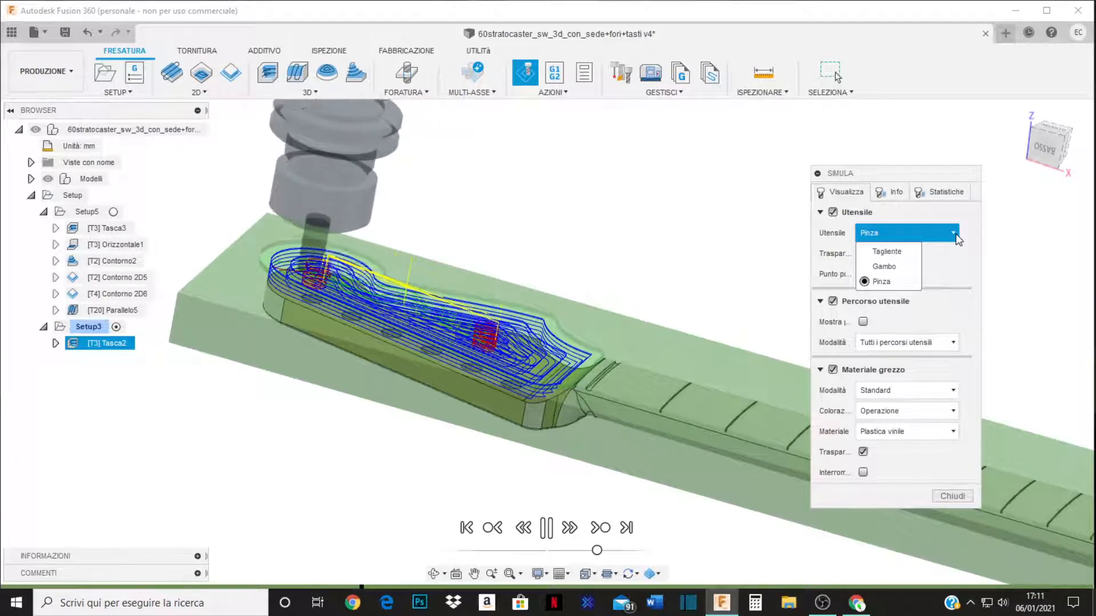
{"action": "left_click", "coordinate": [955, 234]}
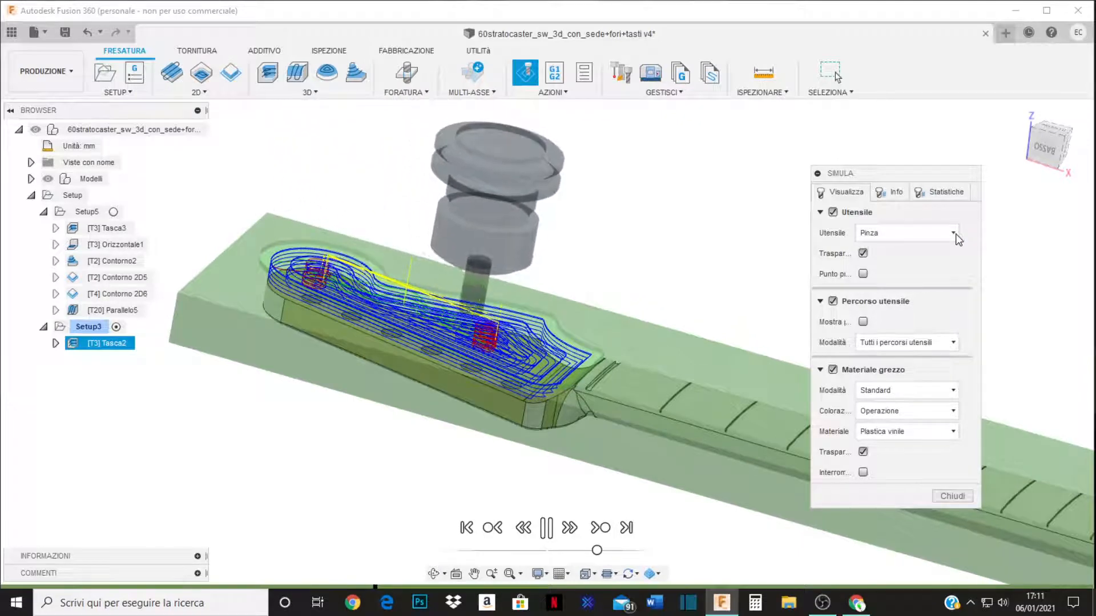
Hide the toolpath in the simulation and watch the cutter clear the headstock area up close.
{"action": "left_click", "coordinate": [833, 302]}
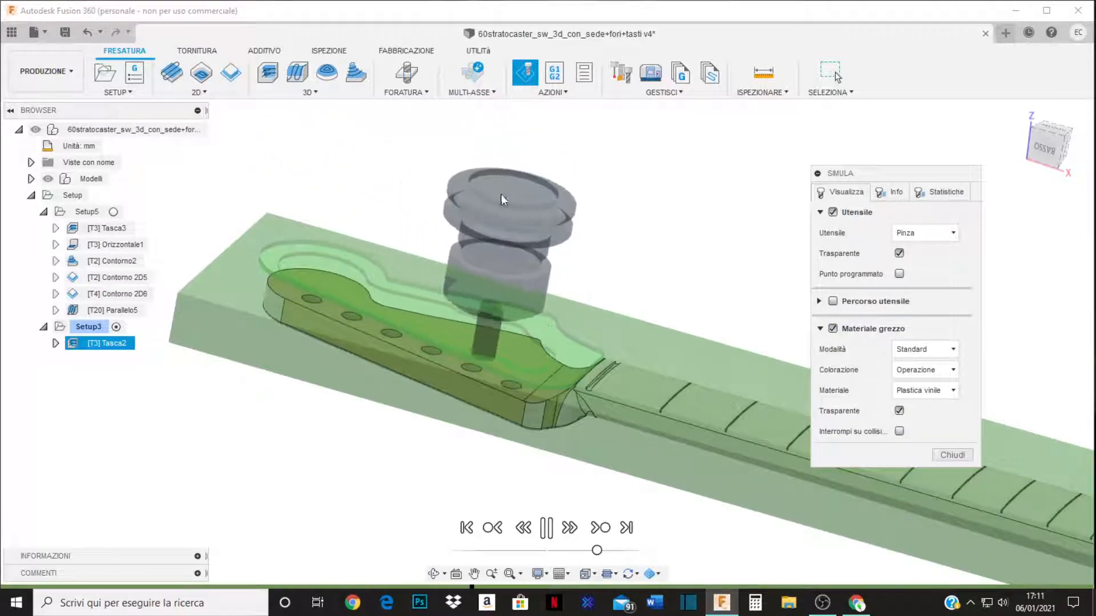
{"action": "middle_click_drag", "start_coordinate": [502, 196], "coordinate": [463, 185], "text": "shift"}
{"action": "scroll", "coordinate": [396, 306], "scroll_direction": "up", "scroll_amount": 5}
{"action": "middle_click_drag", "start_coordinate": [495, 327], "coordinate": [475, 318], "text": "shift"}
{"action": "scroll", "coordinate": [406, 300], "scroll_direction": "down", "scroll_amount": 4}
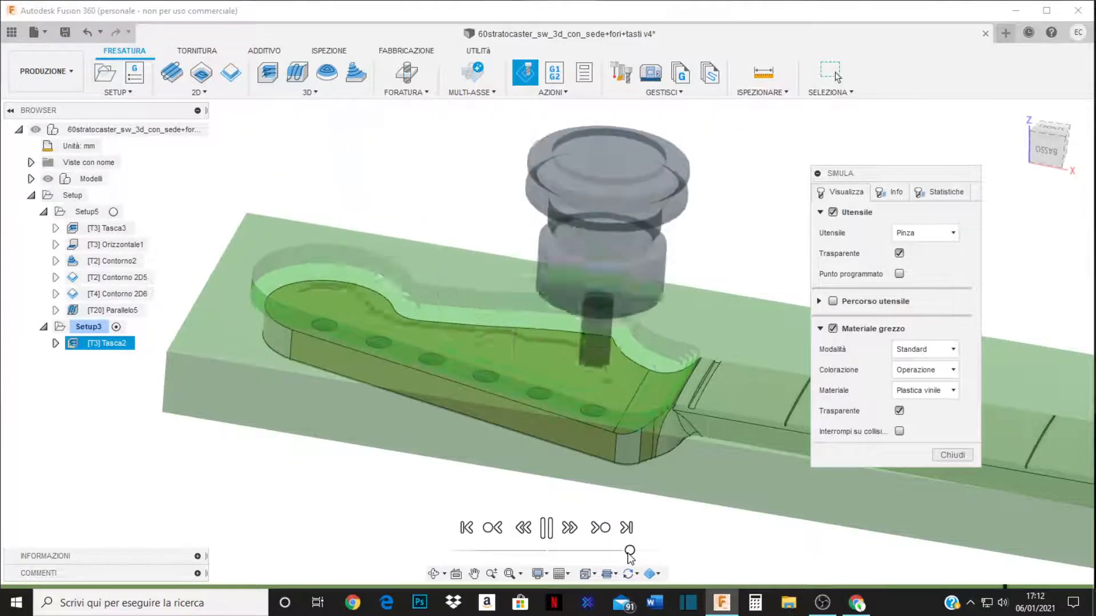
Run the simulation to its end at maximum playback speed, examine the pocketed headstock in the stock, and close the simulation.
{"action": "left_click", "coordinate": [630, 554]}
{"action": "middle_click_drag", "start_coordinate": [533, 274], "coordinate": [571, 220], "text": "shift"}
{"action": "scroll", "coordinate": [684, 370], "scroll_direction": "up", "scroll_amount": 4}
{"action": "middle_click_drag", "start_coordinate": [685, 376], "coordinate": [356, 283], "text": "shift"}
{"action": "scroll", "coordinate": [656, 367], "scroll_direction": "down", "scroll_amount": 5}
{"action": "scroll", "coordinate": [286, 291], "scroll_direction": "down", "scroll_amount": 5}
{"action": "scroll", "coordinate": [355, 280], "scroll_direction": "up", "scroll_amount": 3}
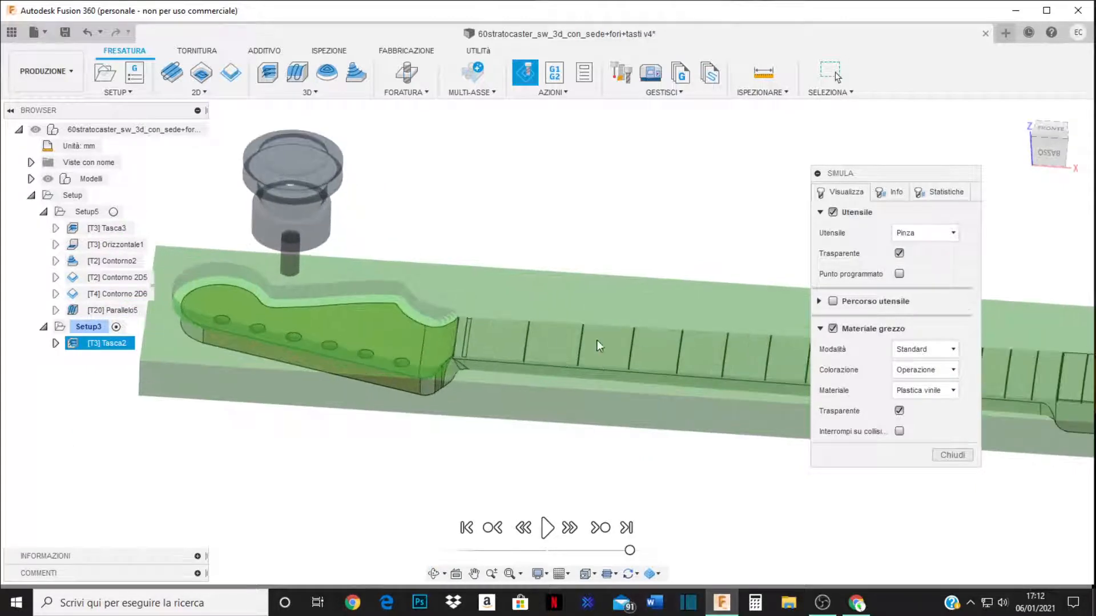
{"action": "scroll", "coordinate": [665, 354], "scroll_direction": "up", "scroll_amount": 1}
{"action": "scroll", "coordinate": [665, 354], "scroll_direction": "down", "scroll_amount": 6}
{"action": "scroll", "coordinate": [436, 306], "scroll_direction": "up", "scroll_amount": 3}
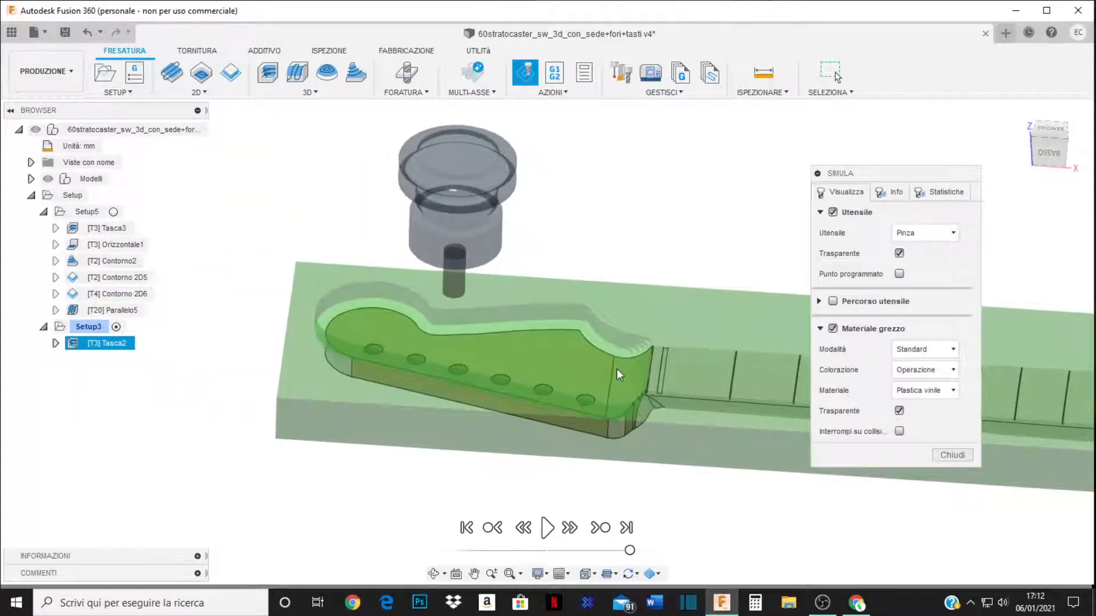
{"action": "left_click", "coordinate": [953, 455]}
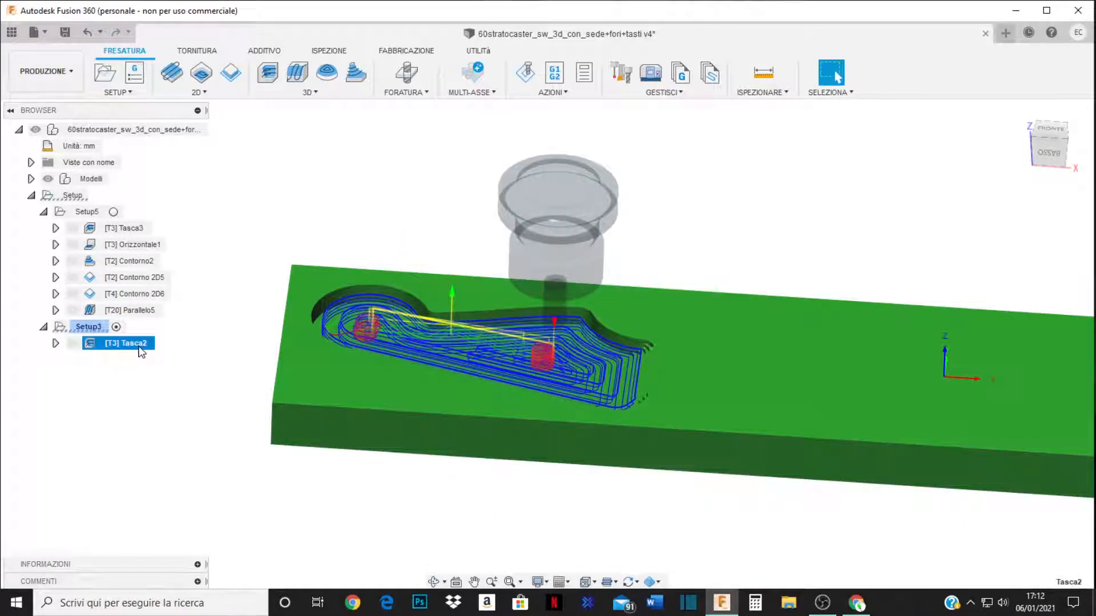
Set the additional offset of the Tasca2 pocket's machining boundary to 20 mm and regenerate the toolpath.
{"action": "double_click", "coordinate": [120, 343]}
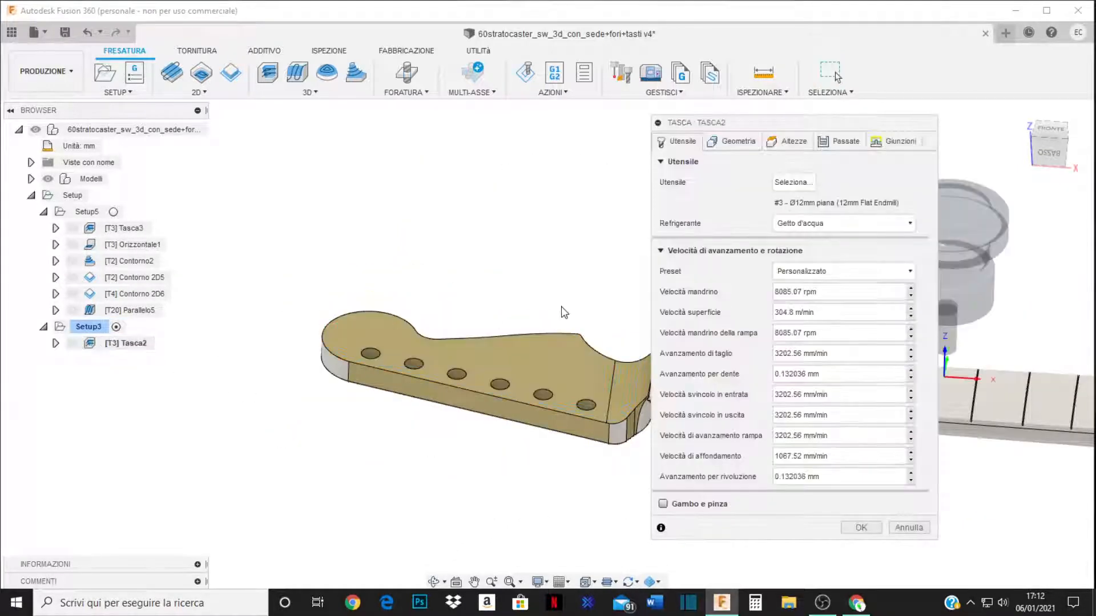
{"action": "left_click", "coordinate": [736, 142]}
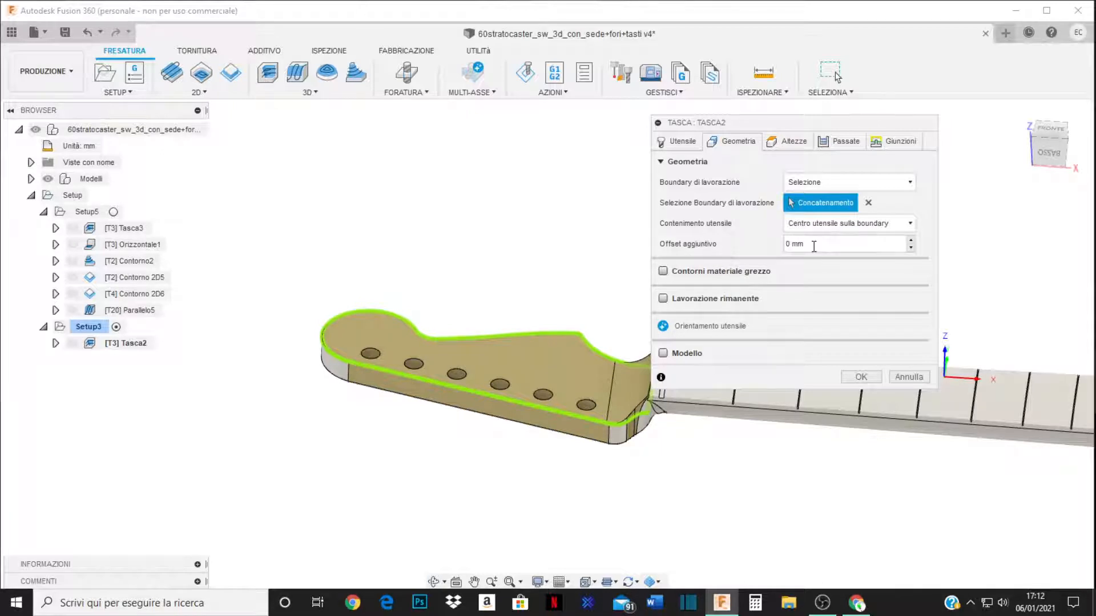
{"action": "mouse_move", "coordinate": [813, 246]}
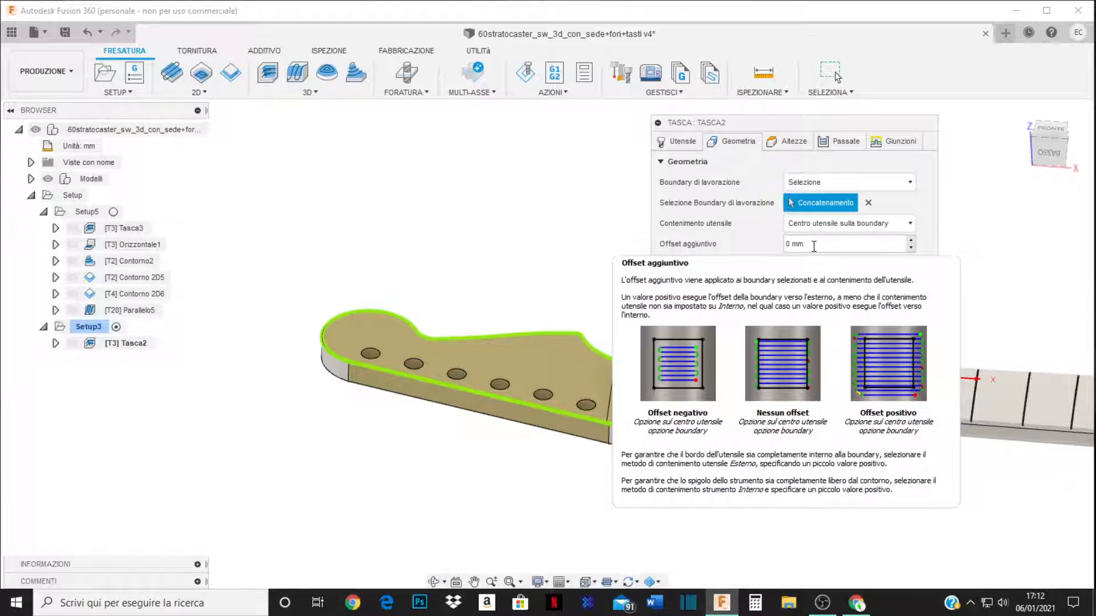
{"action": "left_click", "coordinate": [813, 246]}
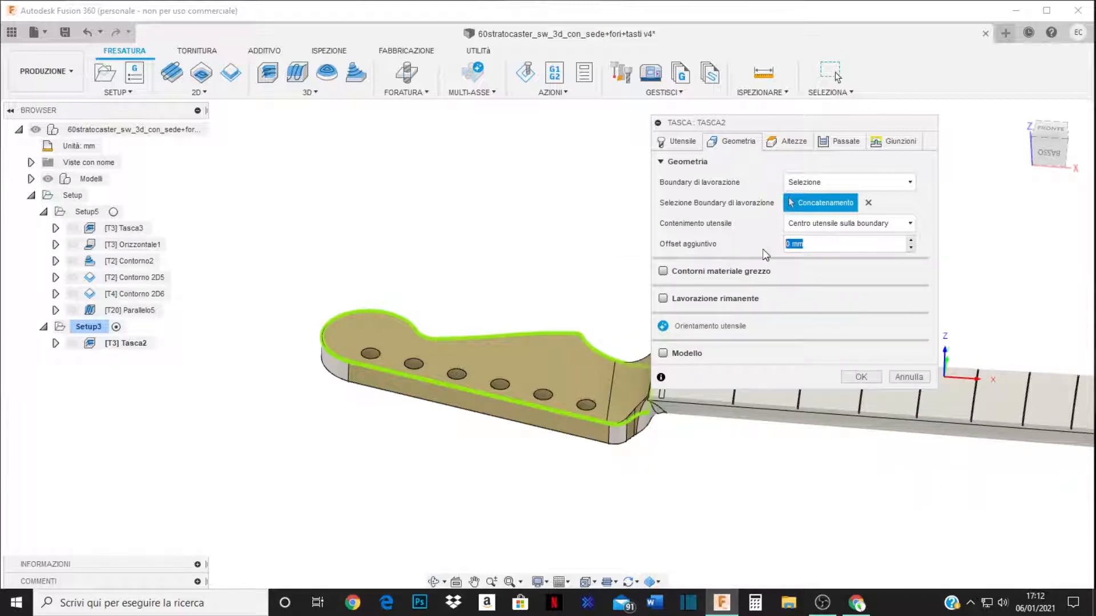
{"action": "type", "text": "20"}
{"action": "left_click", "coordinate": [861, 377]}
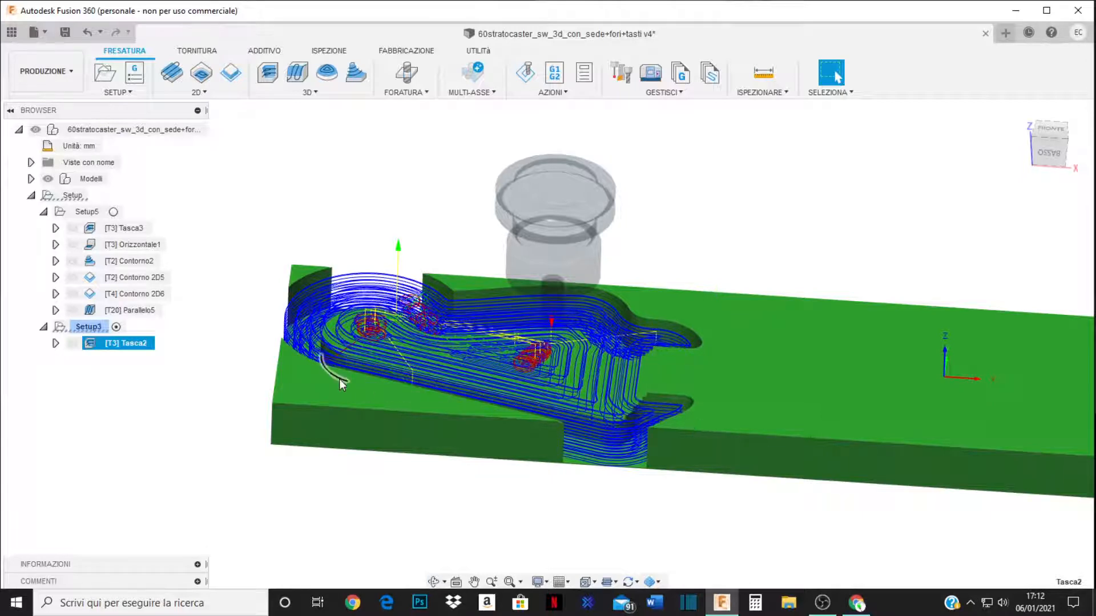
Set the Tasca2 boundary's additional offset to 10 mm and inspect the regenerated toolpath around the headstock.
{"action": "double_click", "coordinate": [95, 343]}
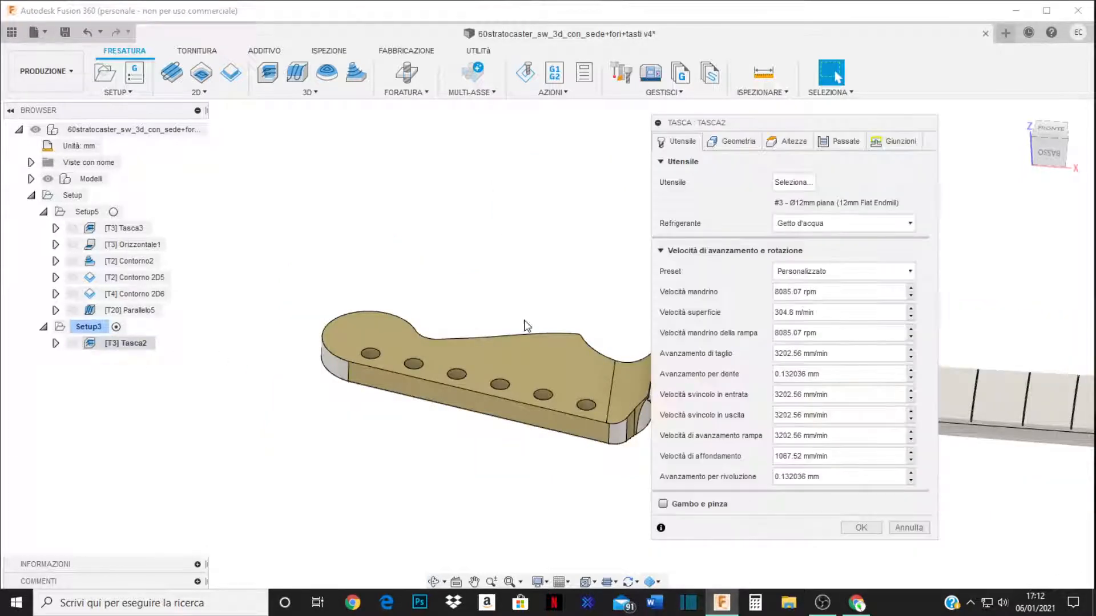
{"action": "left_click", "coordinate": [736, 140]}
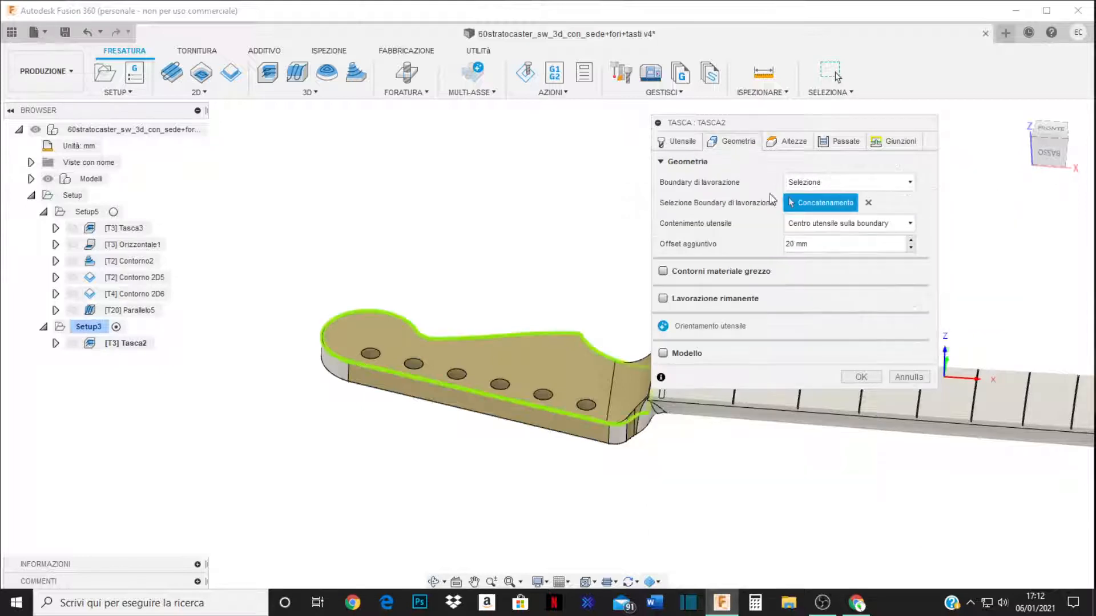
{"action": "left_click_drag", "start_coordinate": [819, 252], "coordinate": [768, 247]}
{"action": "type", "text": "10"}
{"action": "key", "text": "Return"}
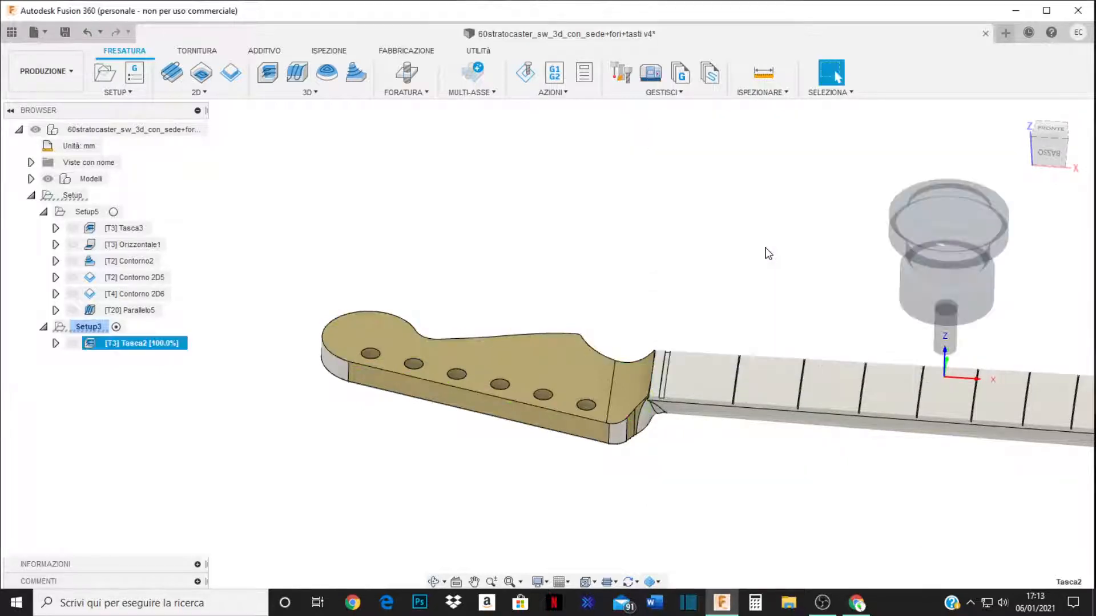
{"action": "scroll", "coordinate": [517, 406], "scroll_direction": "down", "scroll_amount": 2}
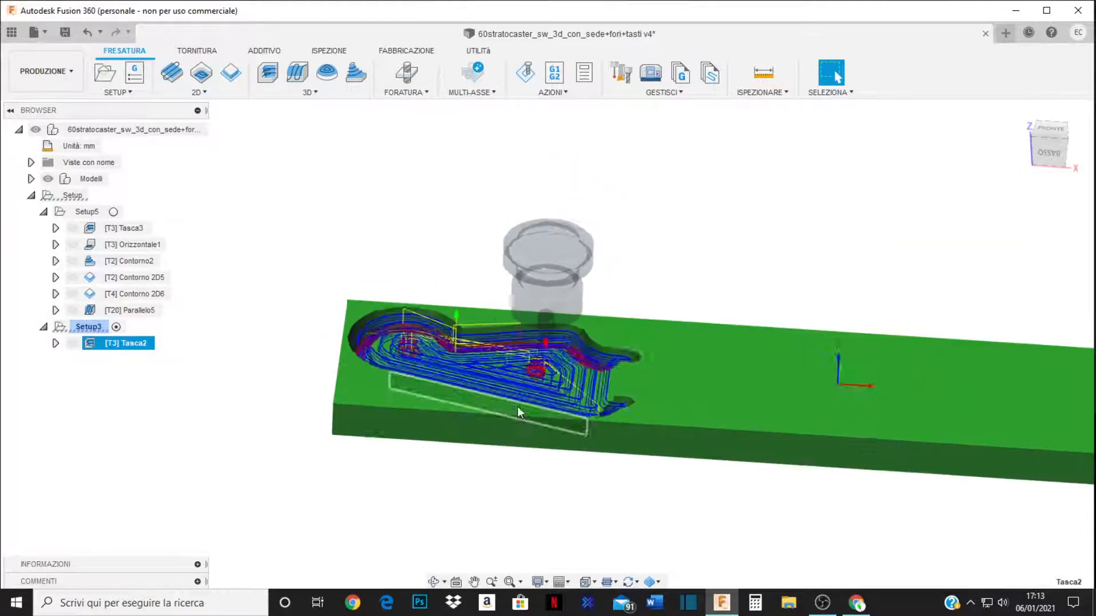
{"action": "scroll", "coordinate": [442, 399], "scroll_direction": "up", "scroll_amount": 4}
{"action": "scroll", "coordinate": [444, 402], "scroll_direction": "up", "scroll_amount": 3}
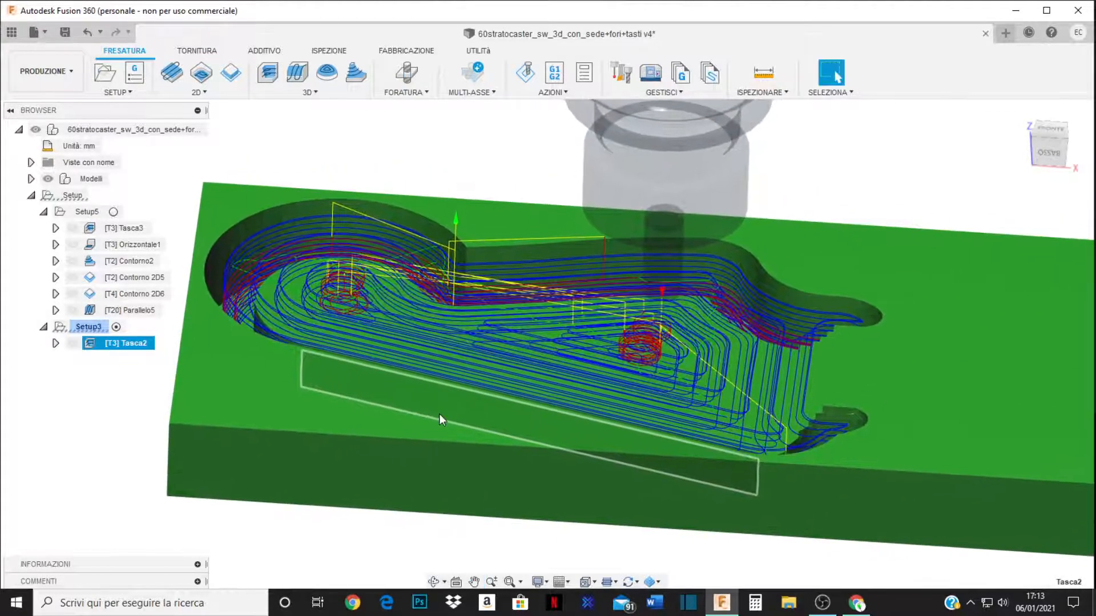
{"action": "middle_click_drag", "start_coordinate": [493, 394], "coordinate": [501, 407]}
{"action": "middle_click_drag", "start_coordinate": [567, 420], "coordinate": [570, 434], "text": "shift"}
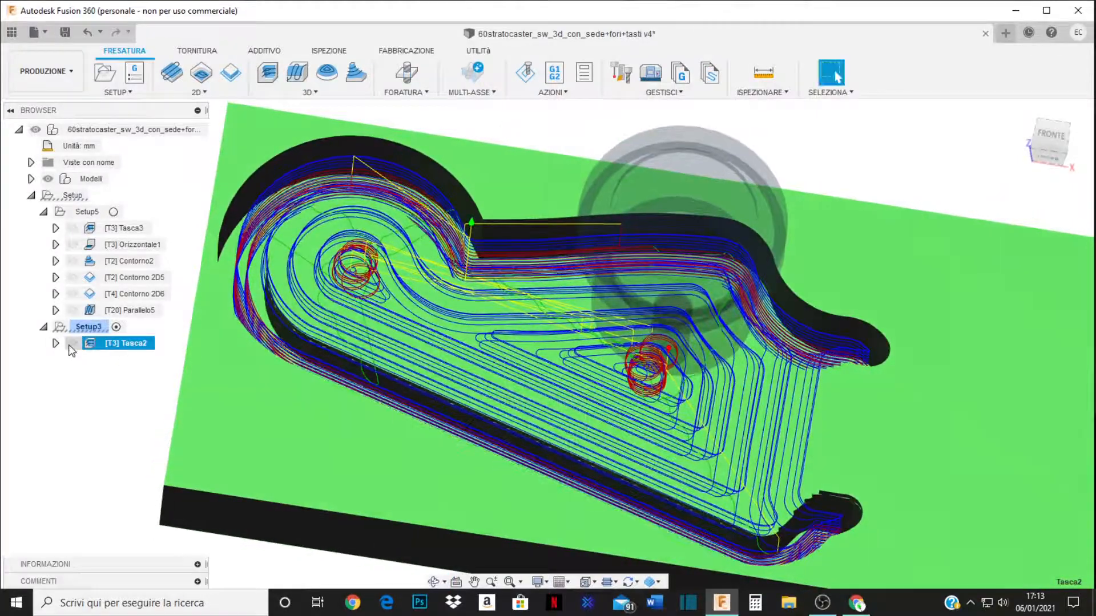
Reduce the additional boundary offset of Tasca2 and recalculate the pocket toolpath.
{"action": "double_click", "coordinate": [90, 343]}
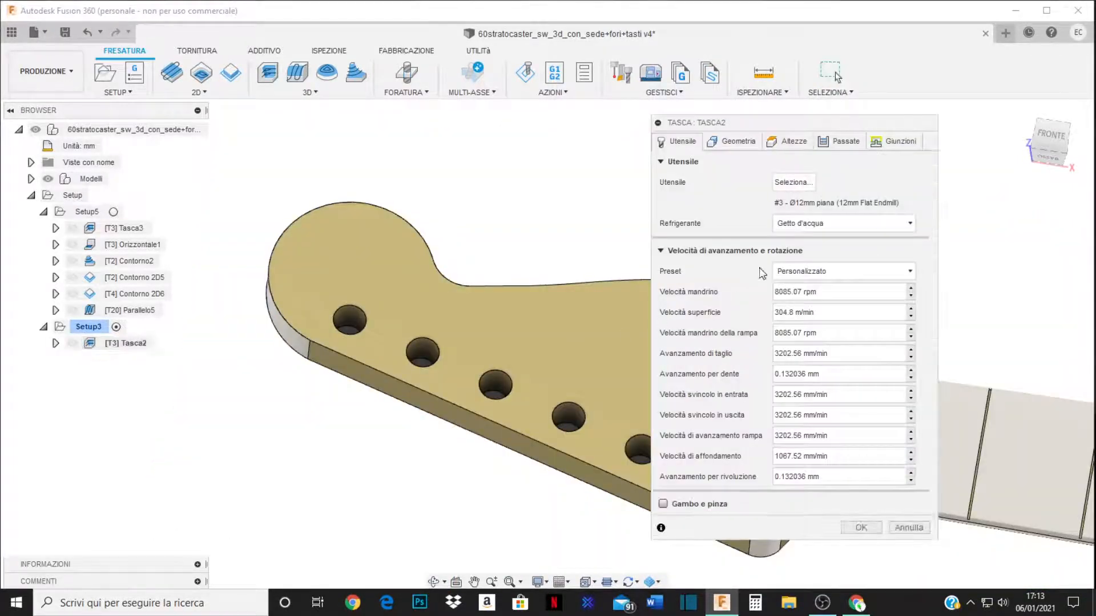
{"action": "left_click", "coordinate": [742, 142]}
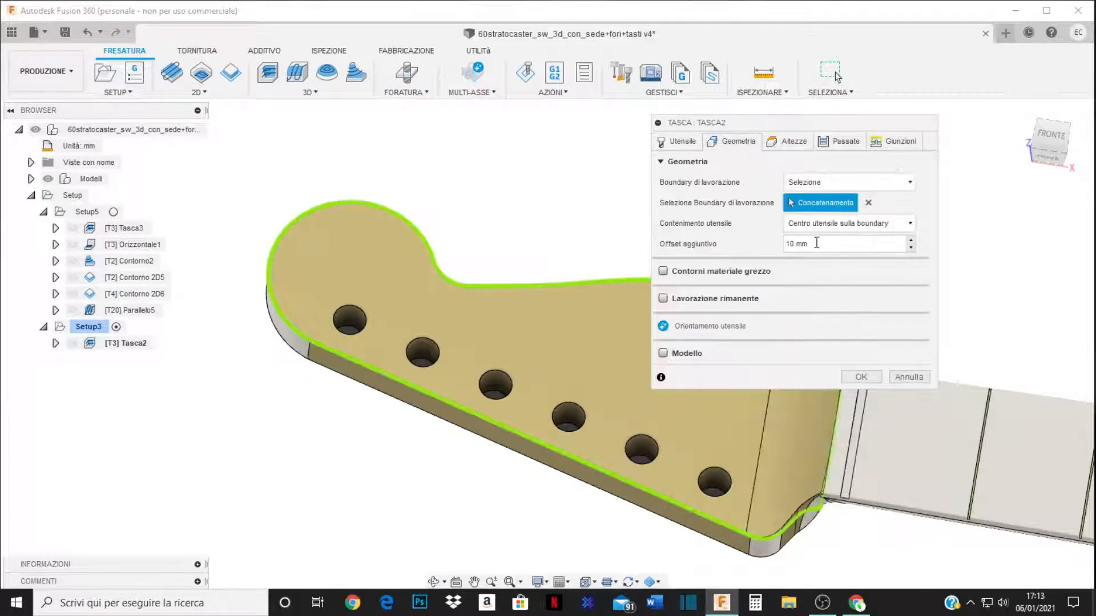
{"action": "left_click", "coordinate": [860, 378]}
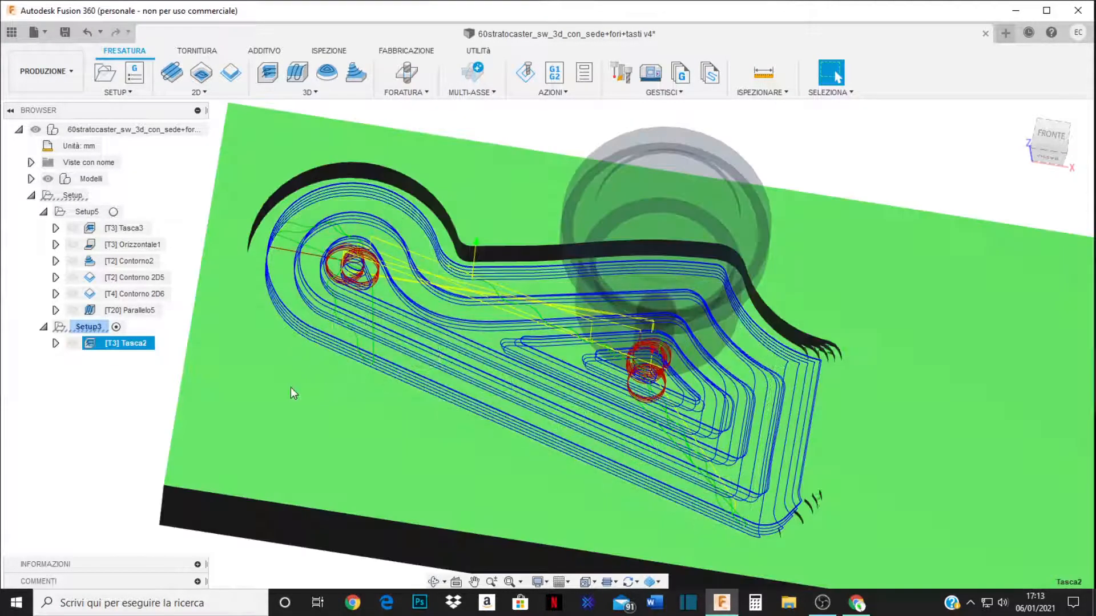
Set Tasca2's additional boundary offset to 5 mm and inspect the recalculated toolpath at the headstock's corner near the neck.
{"action": "double_click", "coordinate": [110, 343]}
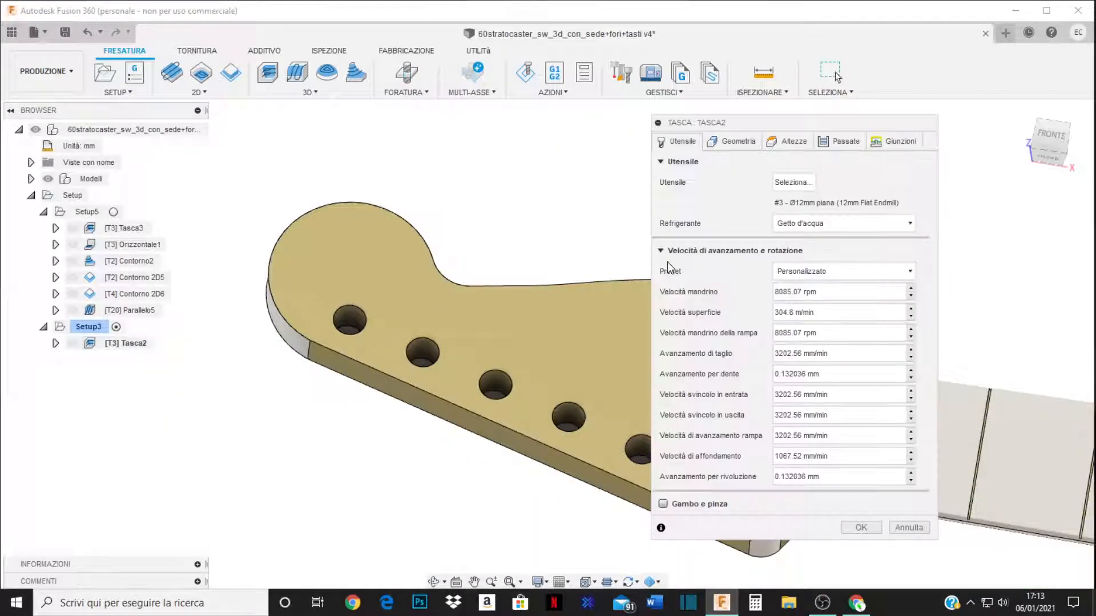
{"action": "left_click", "coordinate": [735, 142]}
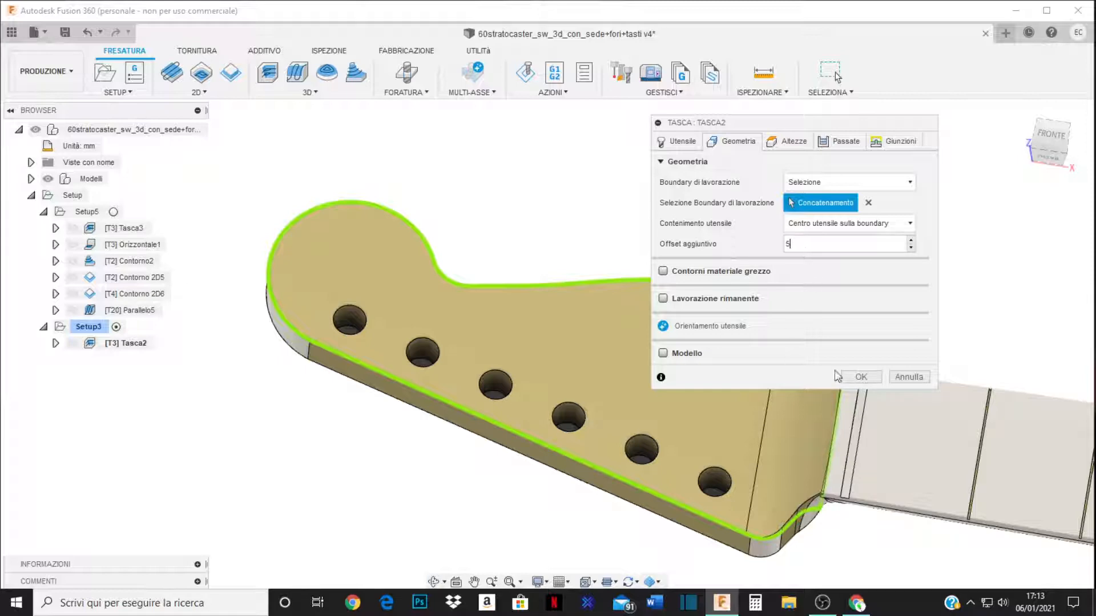
{"action": "left_click", "coordinate": [854, 376]}
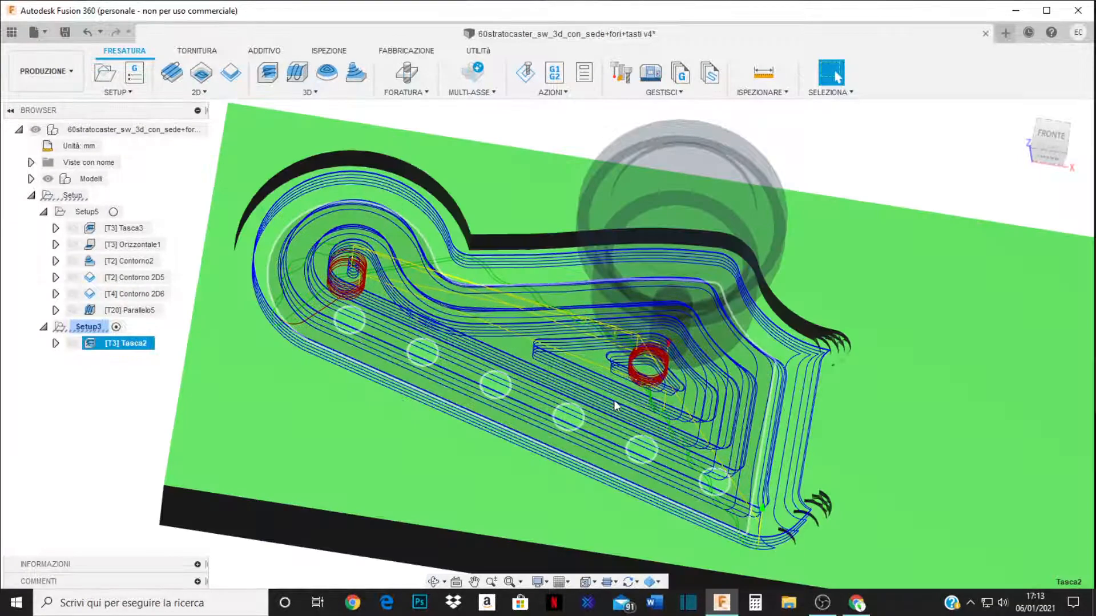
{"action": "middle_click_drag", "start_coordinate": [614, 405], "coordinate": [656, 399], "text": "shift"}
{"action": "scroll", "coordinate": [668, 445], "scroll_direction": "up", "scroll_amount": 10}
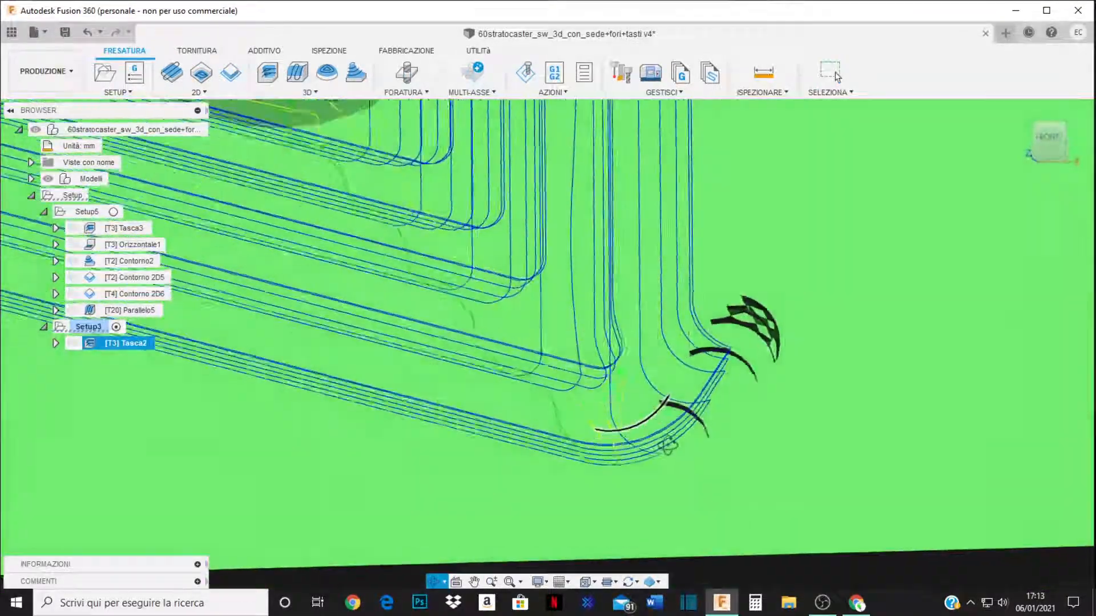
{"action": "mouse_move", "coordinate": [667, 445]}
{"action": "middle_mouse_down", "text": "shift"}
{"action": "mouse_move", "coordinate": [654, 463]}
{"action": "mouse_move", "coordinate": [701, 444]}
{"action": "mouse_move", "coordinate": [755, 337]}
{"action": "mouse_move", "coordinate": [764, 365]}
{"action": "middle_mouse_up", "text": "shift"}
{"action": "scroll", "coordinate": [765, 395], "scroll_direction": "down", "scroll_amount": 6}
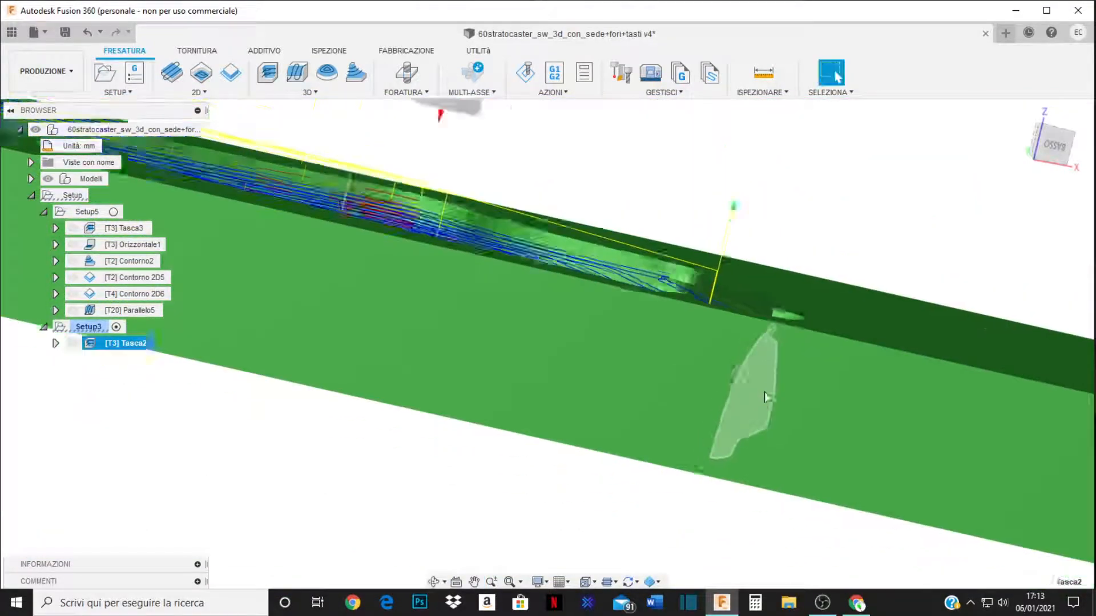
{"action": "middle_click_drag", "start_coordinate": [672, 335], "coordinate": [651, 394], "text": "shift"}
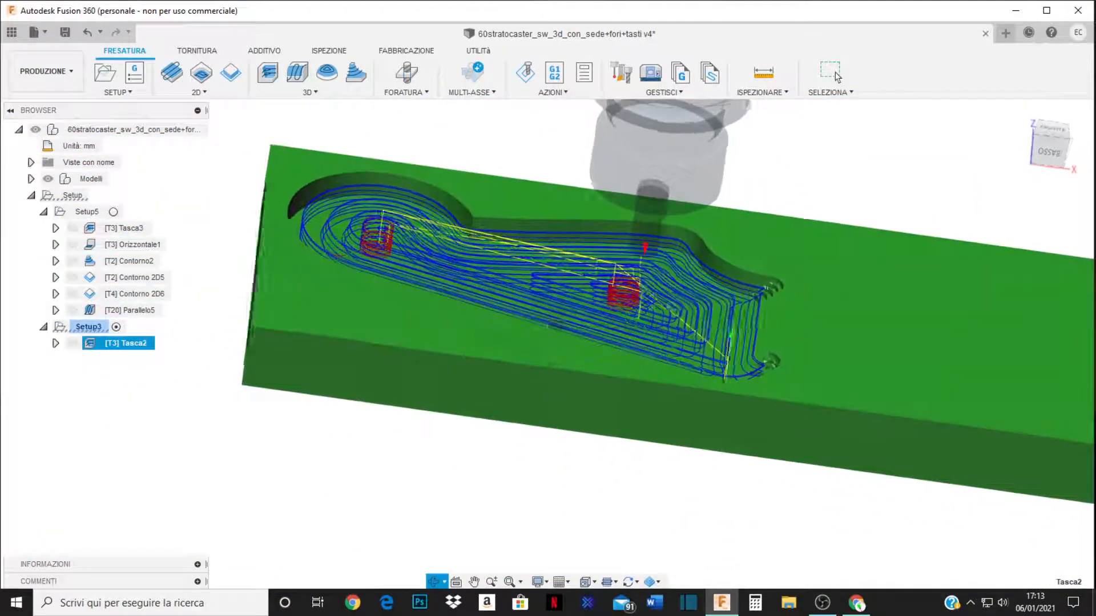
Simulate Tasca2, pause it once the headstock is cleared, and examine the whole neck within the stock.
{"action": "right_click", "coordinate": [123, 343]}
{"action": "left_click", "coordinate": [142, 93]}
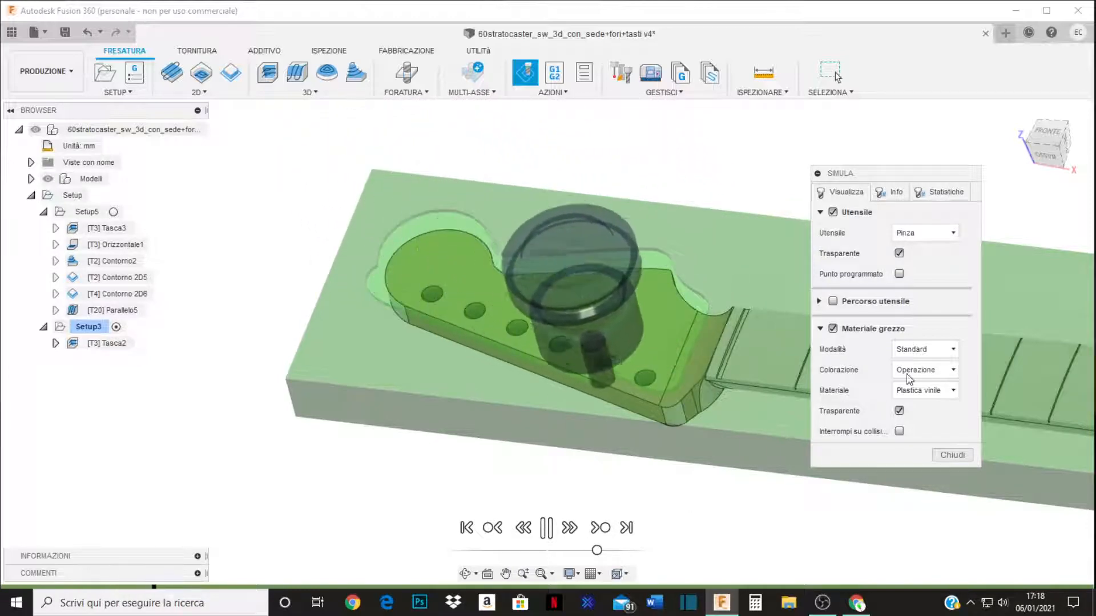
{"action": "left_click_drag", "start_coordinate": [924, 176], "coordinate": [1023, 170]}
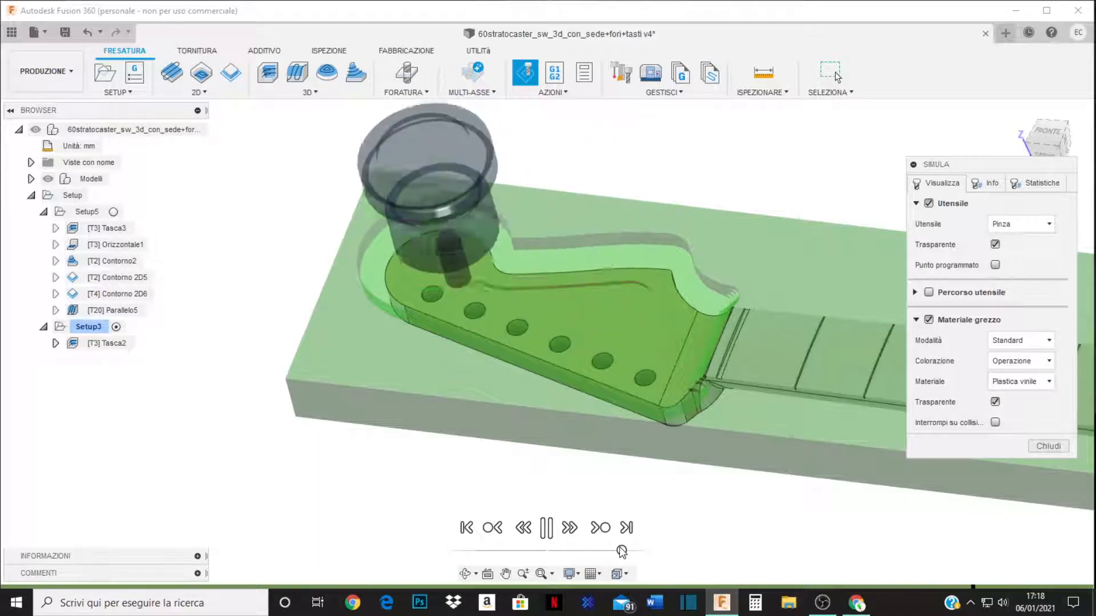
{"action": "left_click", "coordinate": [622, 551]}
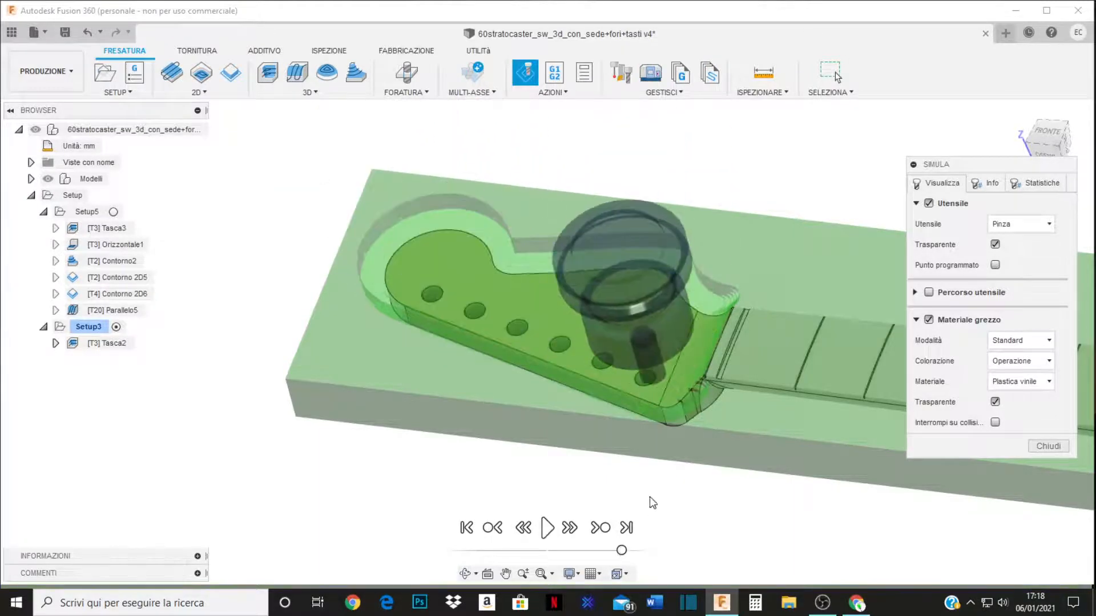
{"action": "scroll", "coordinate": [549, 409], "scroll_direction": "down", "scroll_amount": 6}
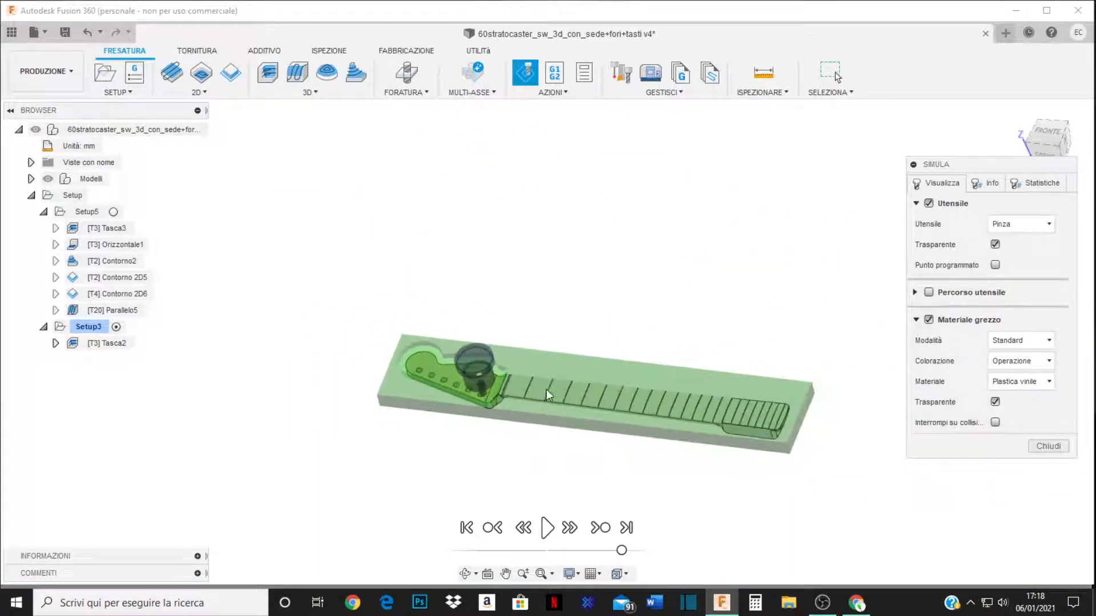
{"action": "middle_click_drag", "start_coordinate": [534, 430], "coordinate": [465, 388], "text": "shift"}
{"action": "scroll", "coordinate": [464, 389], "scroll_direction": "down", "scroll_amount": 3}
{"action": "scroll", "coordinate": [627, 448], "scroll_direction": "up", "scroll_amount": 3}
{"action": "middle_click_drag", "start_coordinate": [628, 448], "coordinate": [655, 430]}
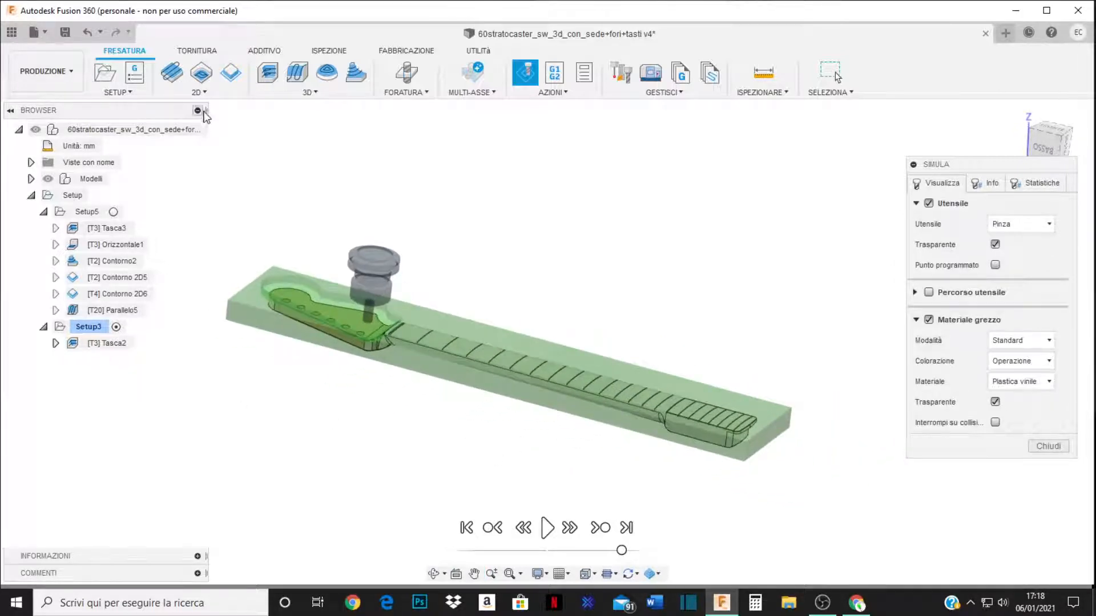
Create a 3D Contorno operation in Setup3, keep Silhouette as its machining boundary, and review its pass settings.
{"action": "left_click", "coordinate": [309, 93]}
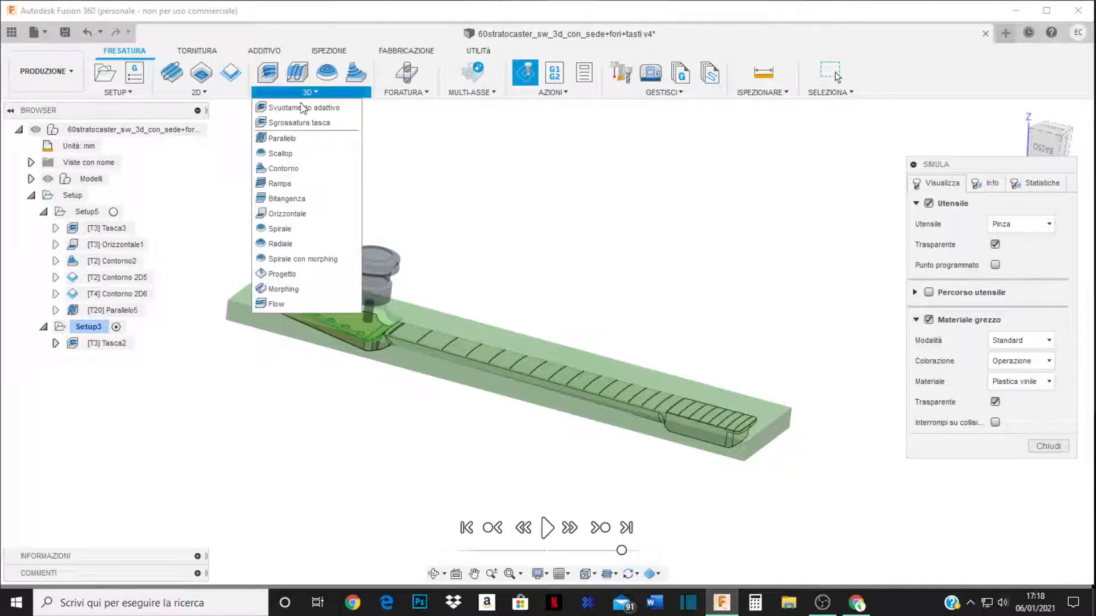
{"action": "left_click", "coordinate": [284, 169]}
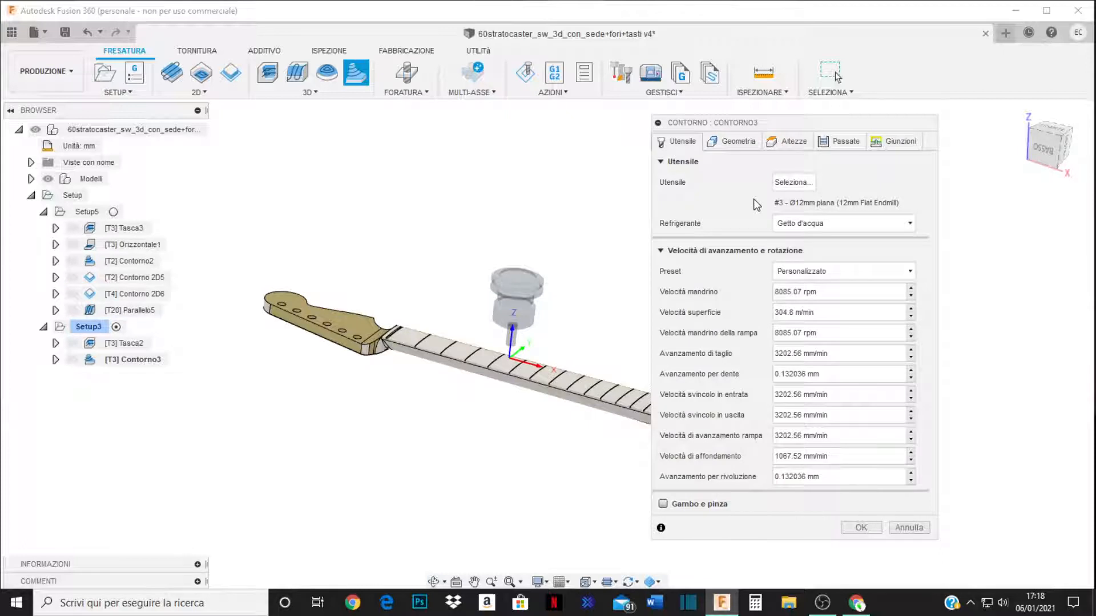
{"action": "left_click", "coordinate": [735, 143]}
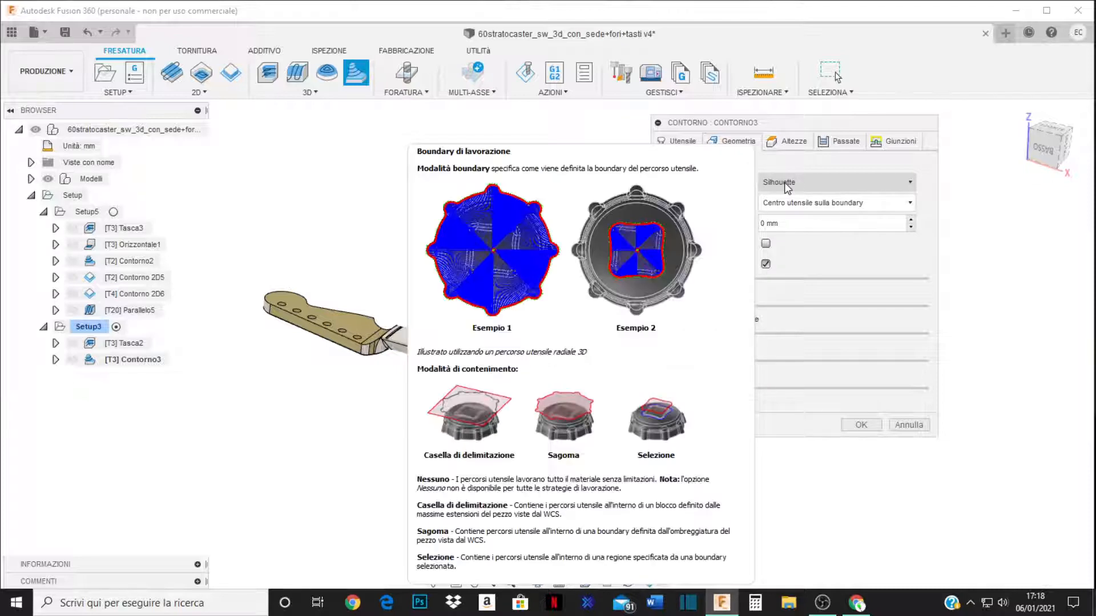
{"action": "left_click", "coordinate": [784, 183]}
{"action": "left_click", "coordinate": [784, 217]}
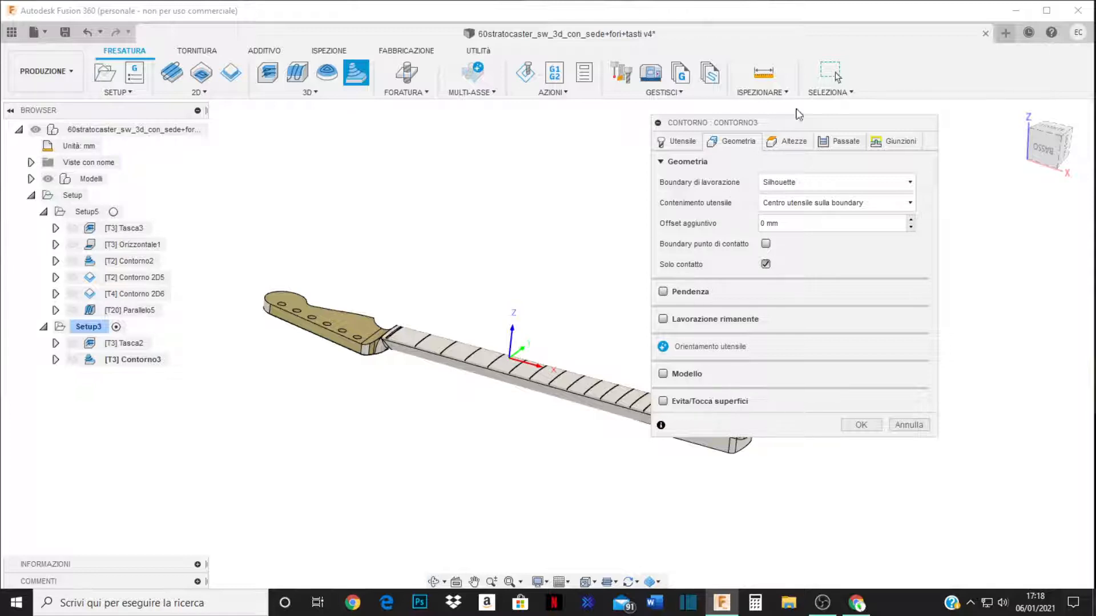
{"action": "left_click", "coordinate": [830, 142]}
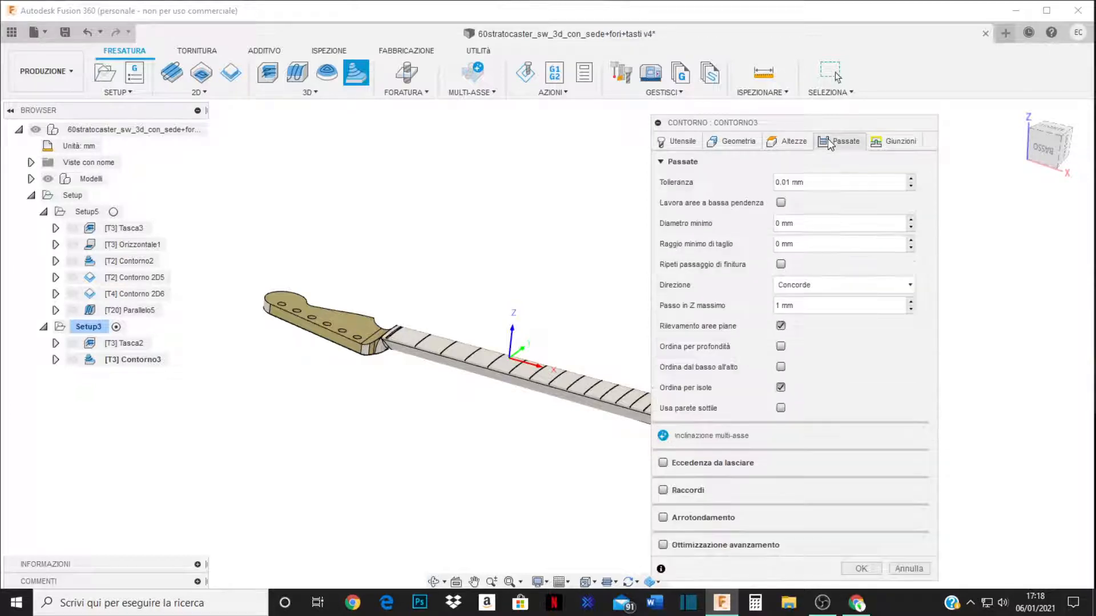
Define Contorno3's bottom height from a selection and pick the headstock's upper face as its reference.
{"action": "left_click", "coordinate": [794, 143]}
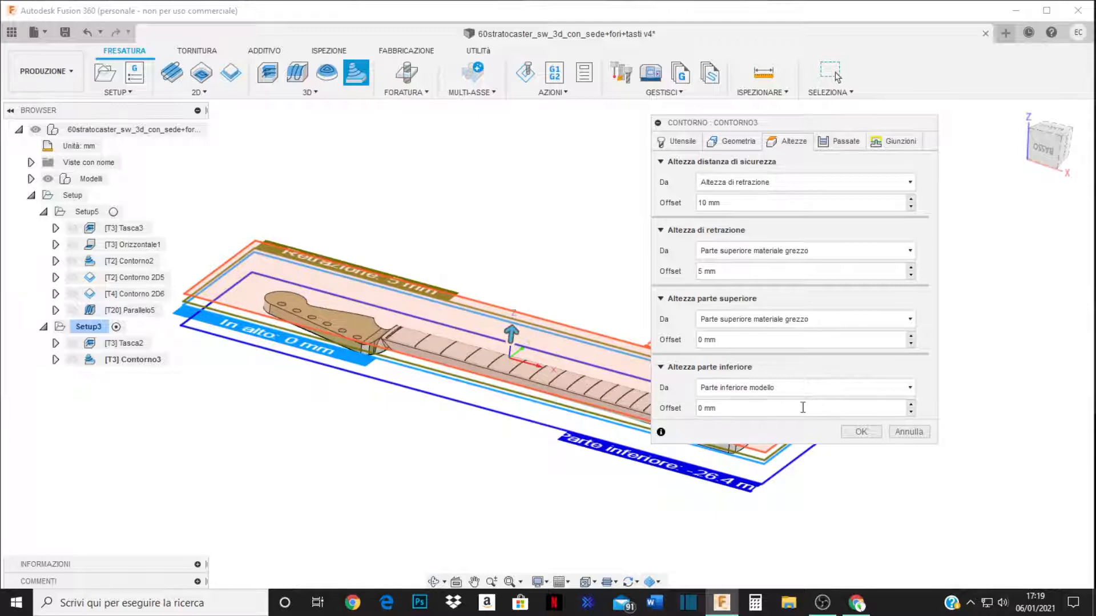
{"action": "left_click", "coordinate": [909, 388]}
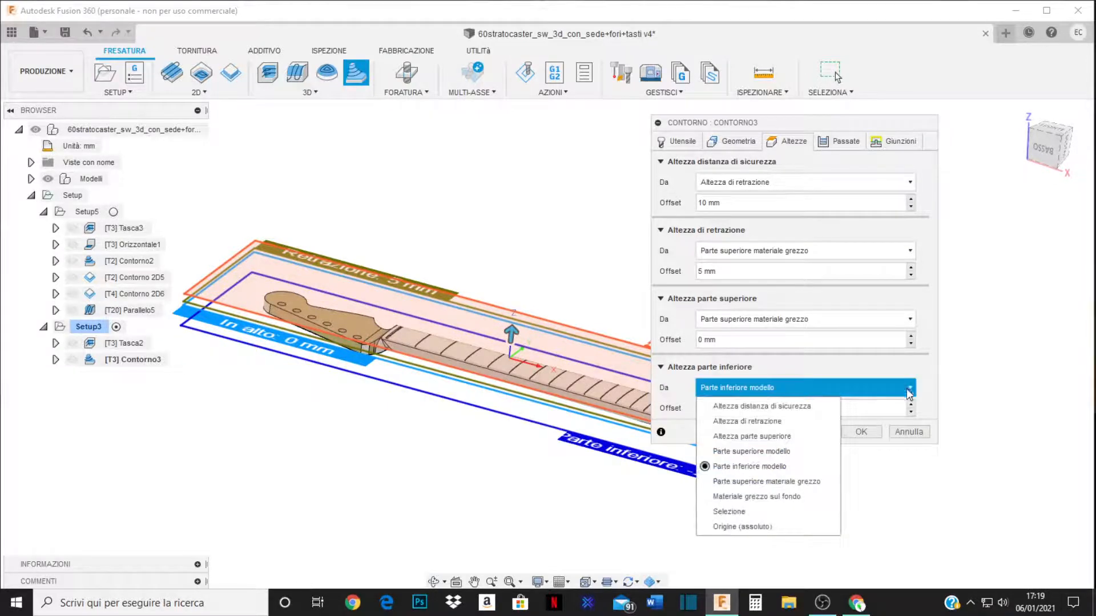
{"action": "left_click", "coordinate": [738, 510]}
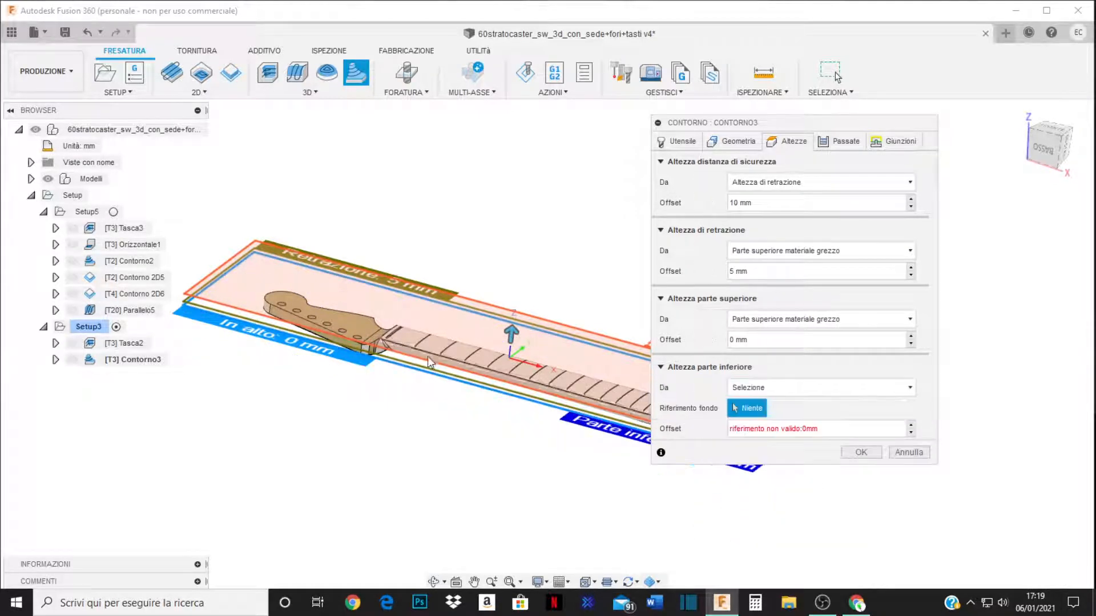
{"action": "middle_click_drag", "start_coordinate": [426, 356], "coordinate": [486, 341]}
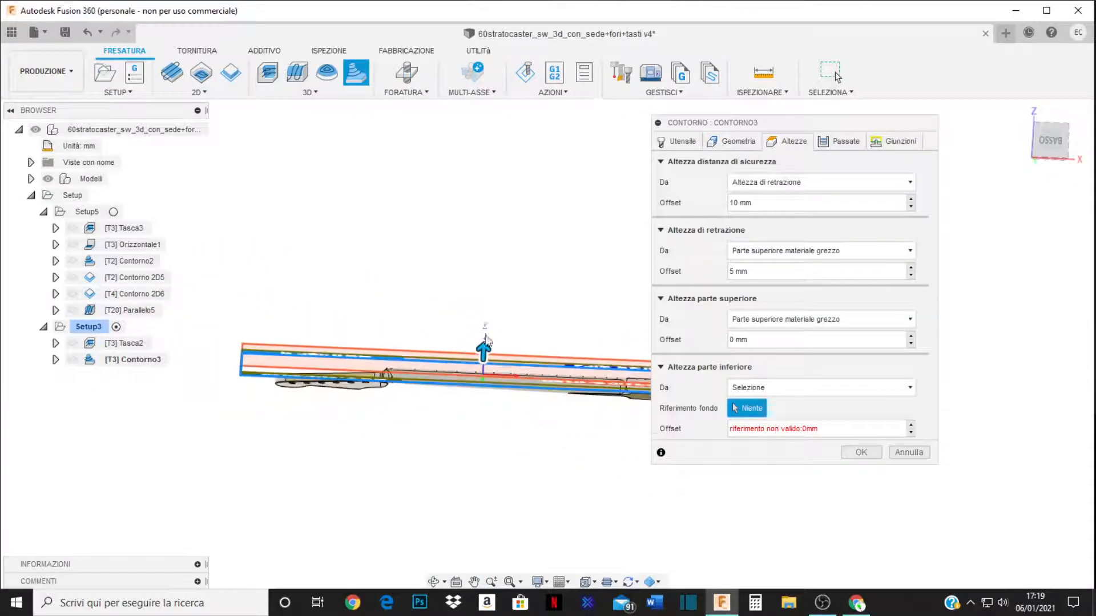
{"action": "scroll", "coordinate": [368, 409], "scroll_direction": "down", "scroll_amount": 2}
{"action": "scroll", "coordinate": [341, 390], "scroll_direction": "up", "scroll_amount": 7}
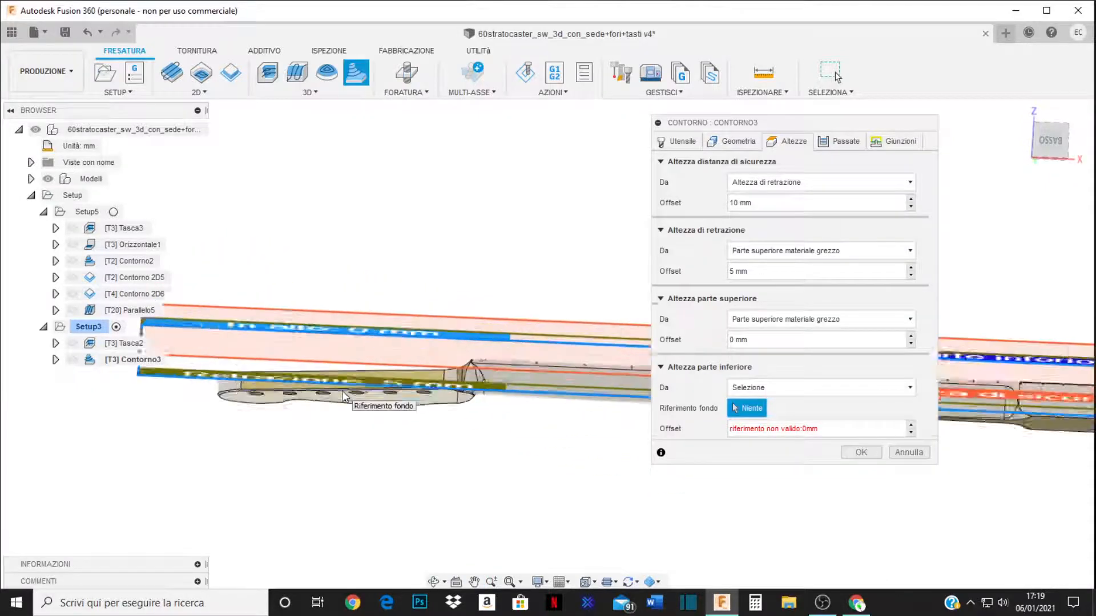
{"action": "middle_click_drag", "start_coordinate": [421, 395], "coordinate": [412, 374], "text": "shift"}
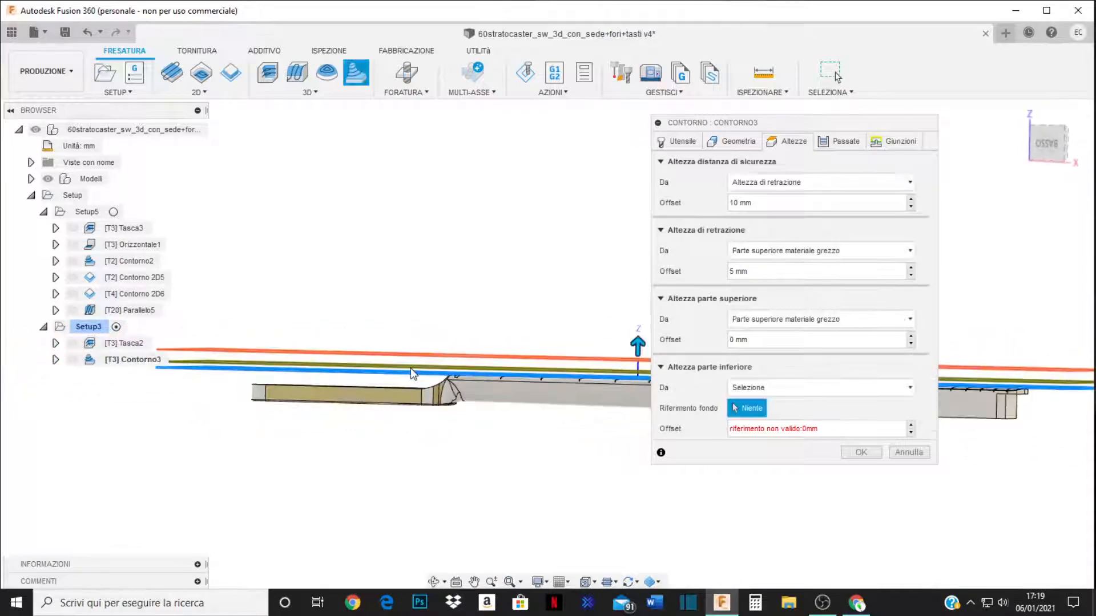
{"action": "scroll", "coordinate": [301, 374], "scroll_direction": "up", "scroll_amount": 3}
{"action": "middle_click_drag", "start_coordinate": [302, 371], "coordinate": [336, 386], "text": "shift"}
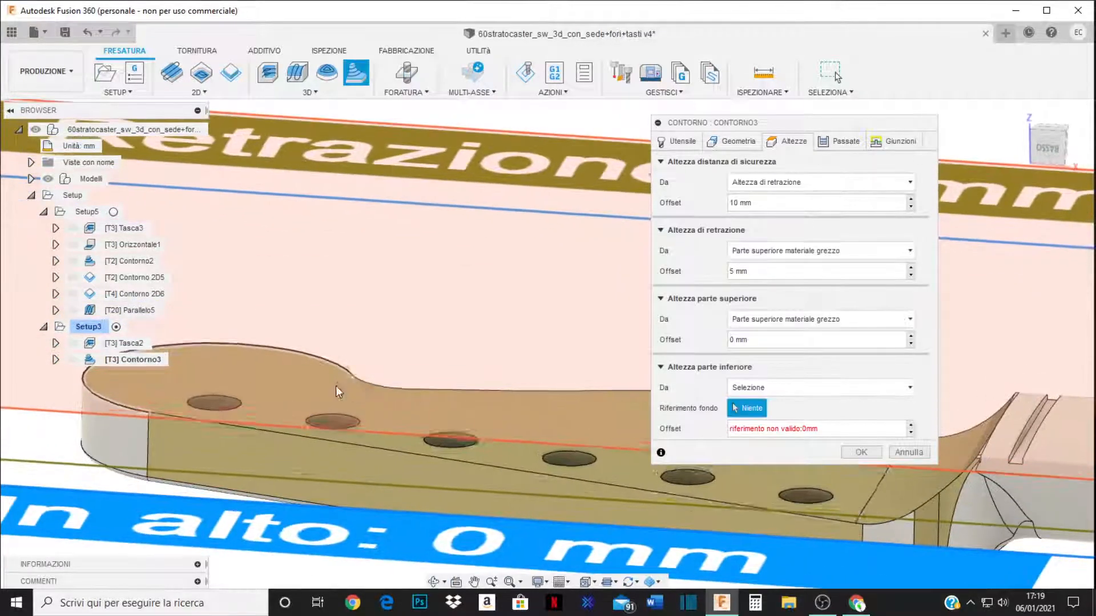
{"action": "left_click", "coordinate": [271, 378]}
{"action": "middle_click_drag", "start_coordinate": [271, 378], "coordinate": [341, 371], "text": "shift"}
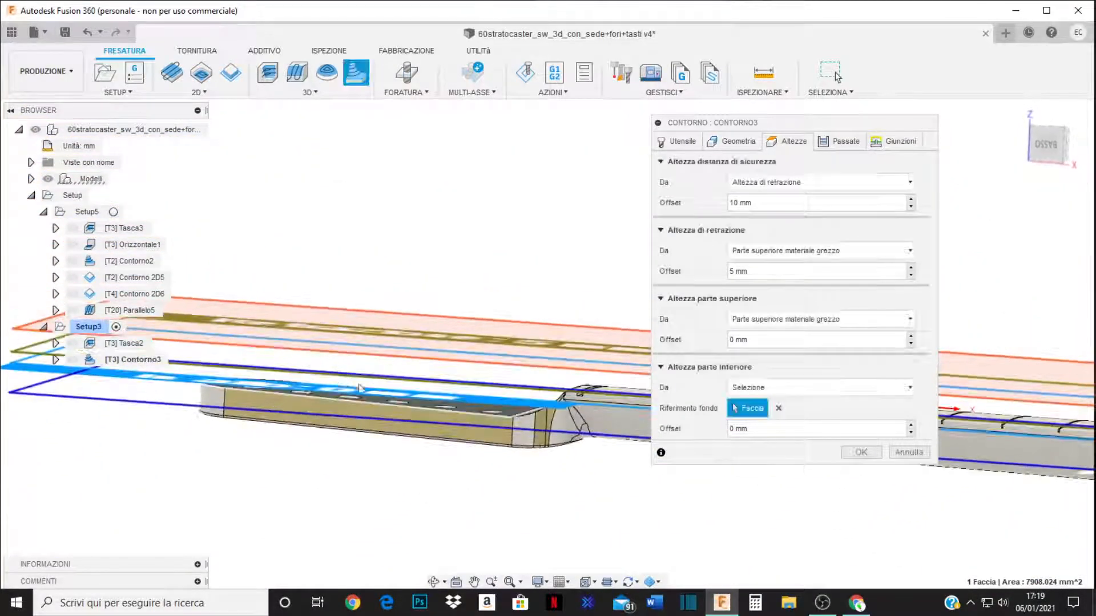
Offset the bottom height by -5 mm from the selected face and check its plane against the headstock in side view.
{"action": "left_click", "coordinate": [760, 430]}
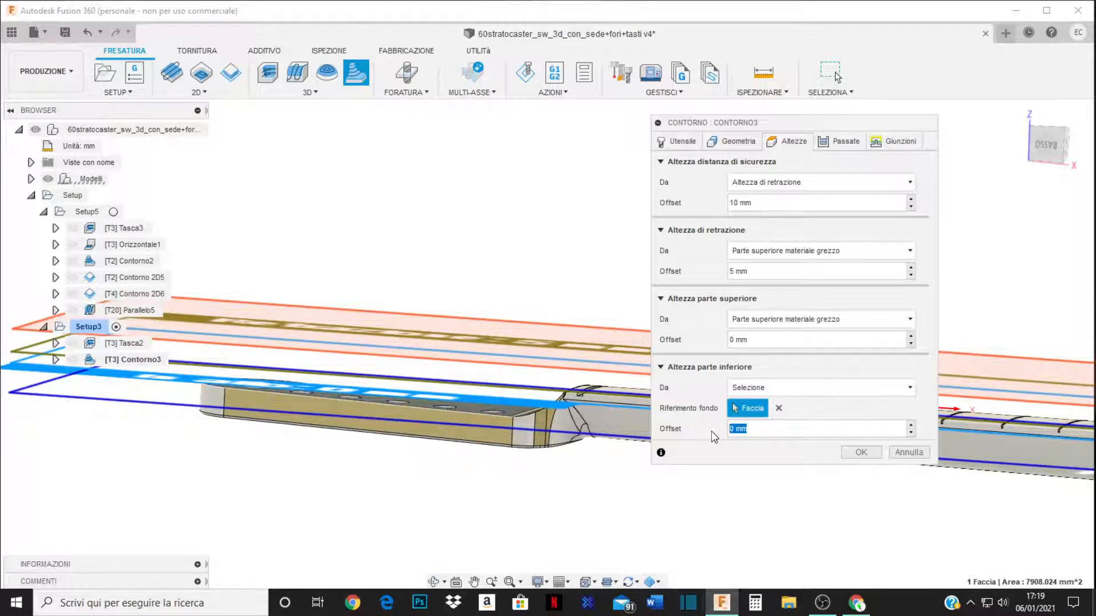
{"action": "type", "text": "-5"}
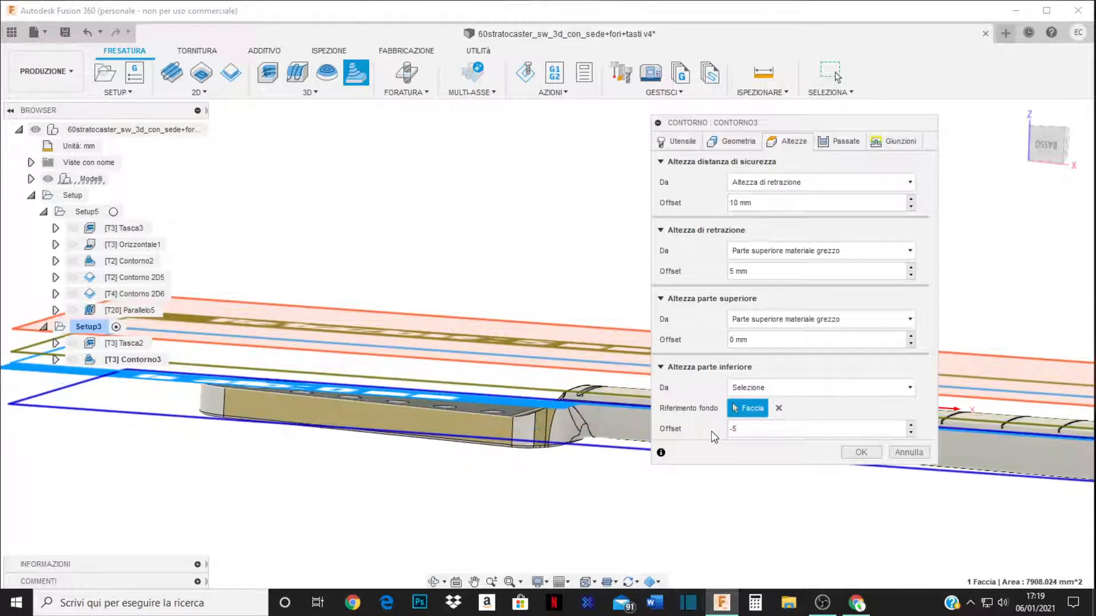
{"action": "middle_click_drag", "start_coordinate": [395, 457], "coordinate": [388, 472], "text": "shift"}
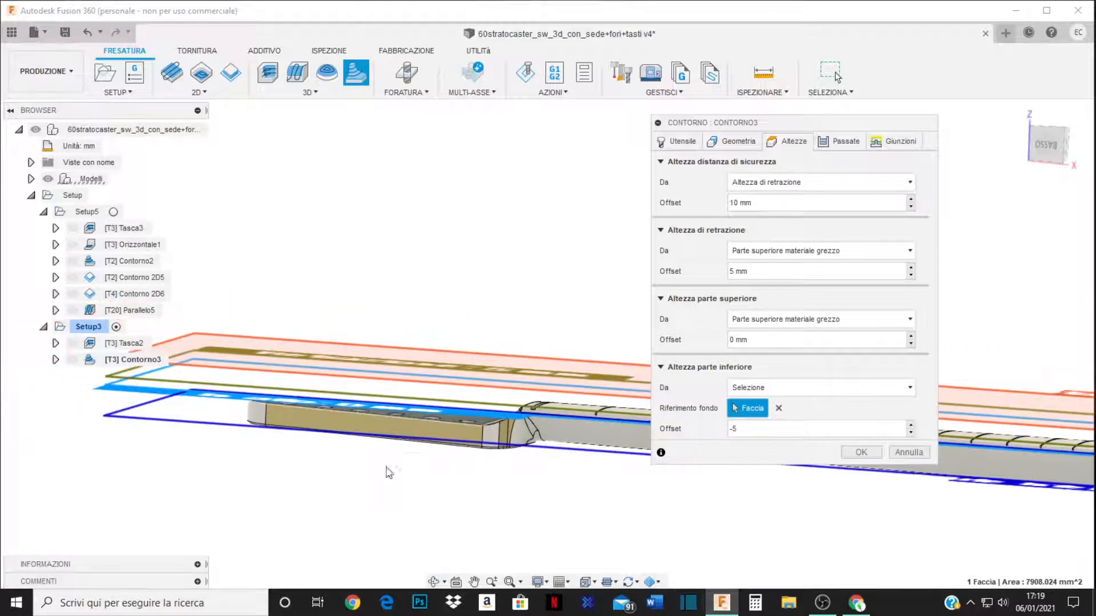
{"action": "left_click", "coordinate": [1039, 145]}
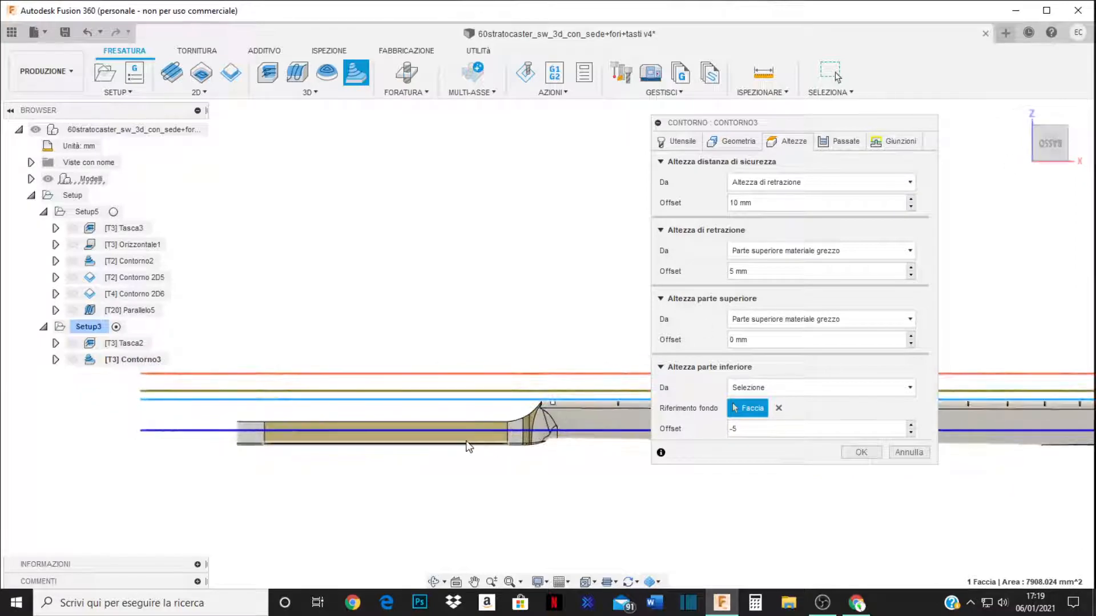
{"action": "scroll", "coordinate": [365, 449], "scroll_direction": "down", "scroll_amount": 2}
{"action": "scroll", "coordinate": [297, 452], "scroll_direction": "up", "scroll_amount": 5}
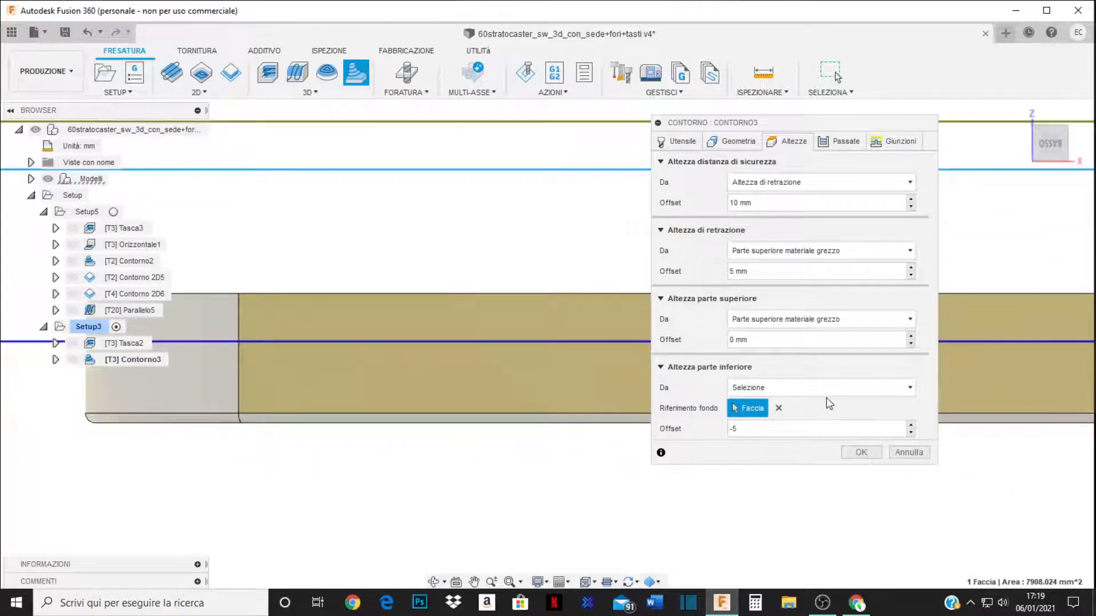
{"action": "middle_click_drag", "start_coordinate": [460, 418], "coordinate": [462, 387], "text": "shift"}
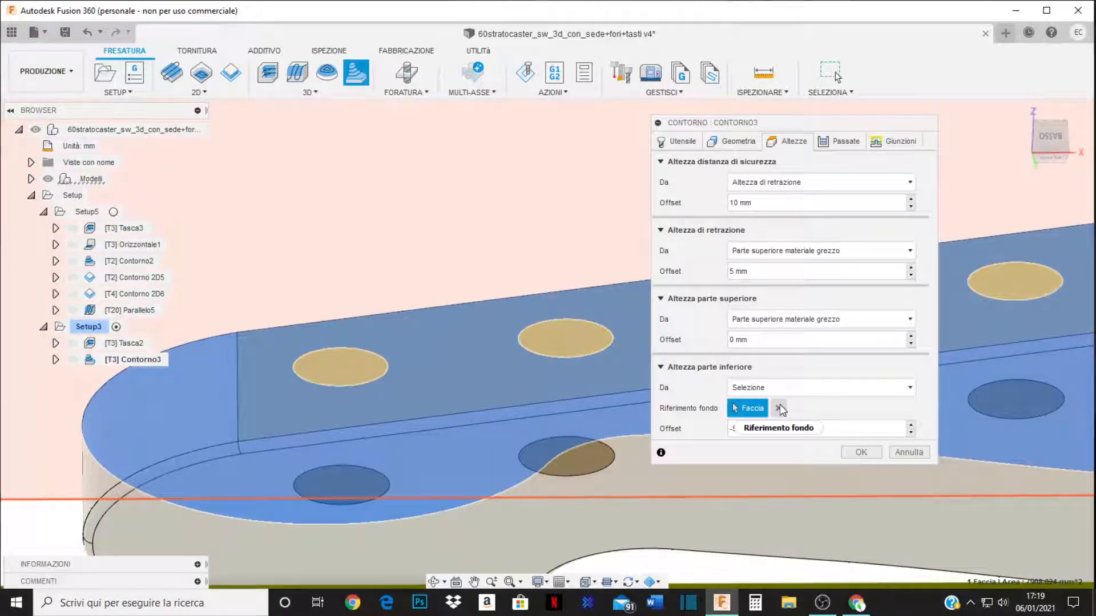
Replace the bottom reference with the headstock's underside face, set a 1 mm offset, and check the plane against the rounded lower edge.
{"action": "left_click", "coordinate": [780, 408]}
{"action": "scroll", "coordinate": [530, 235], "scroll_direction": "down", "scroll_amount": 3}
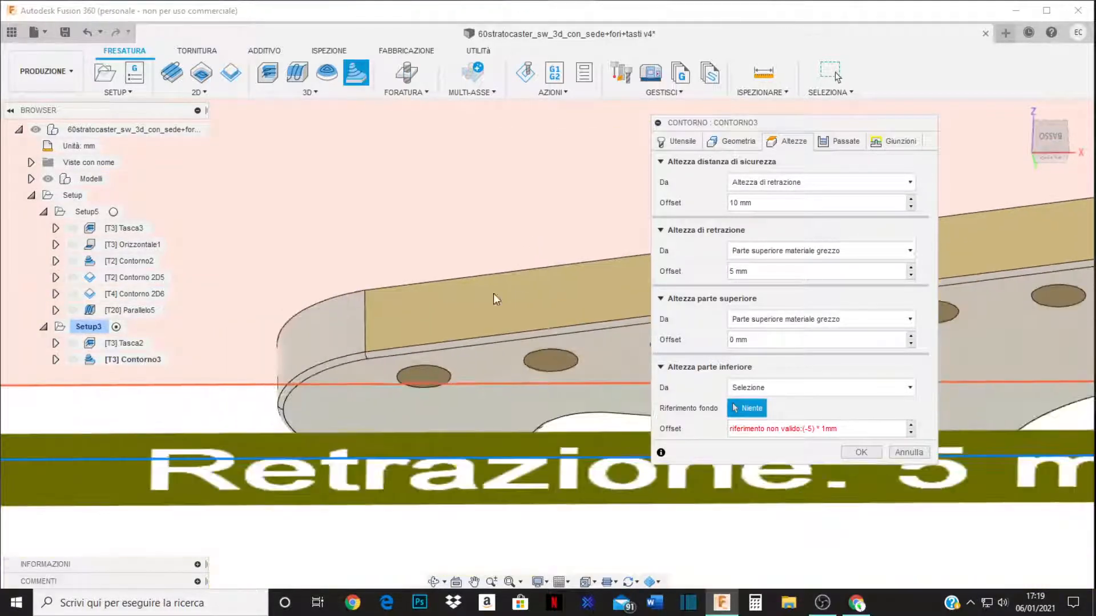
{"action": "left_click", "coordinate": [464, 411]}
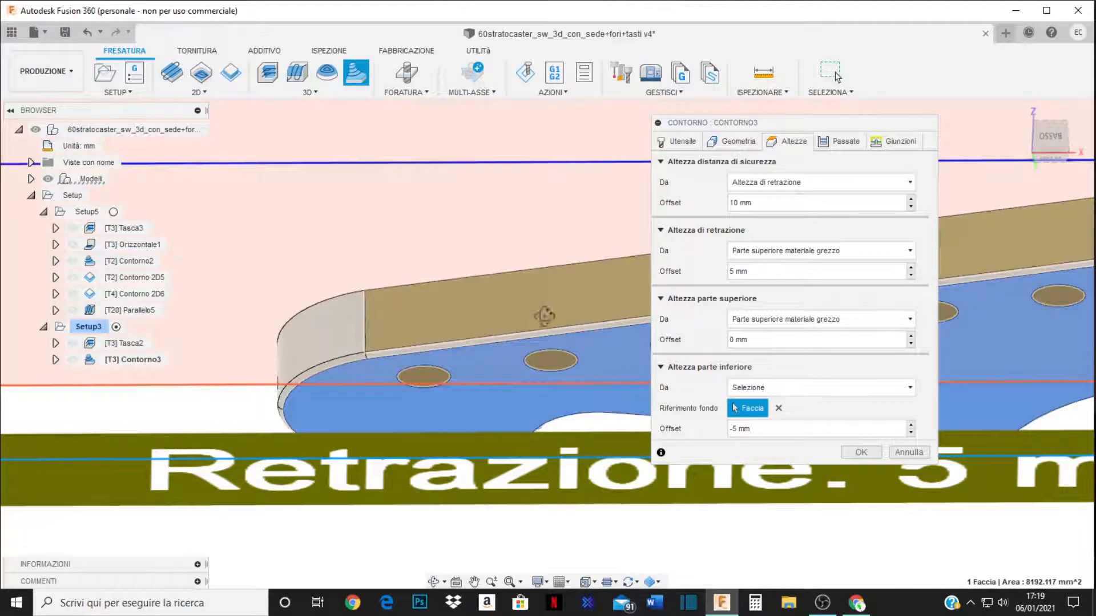
{"action": "scroll", "coordinate": [434, 388], "scroll_direction": "down", "scroll_amount": 3}
{"action": "middle_click_drag", "start_coordinate": [406, 370], "coordinate": [558, 403]}
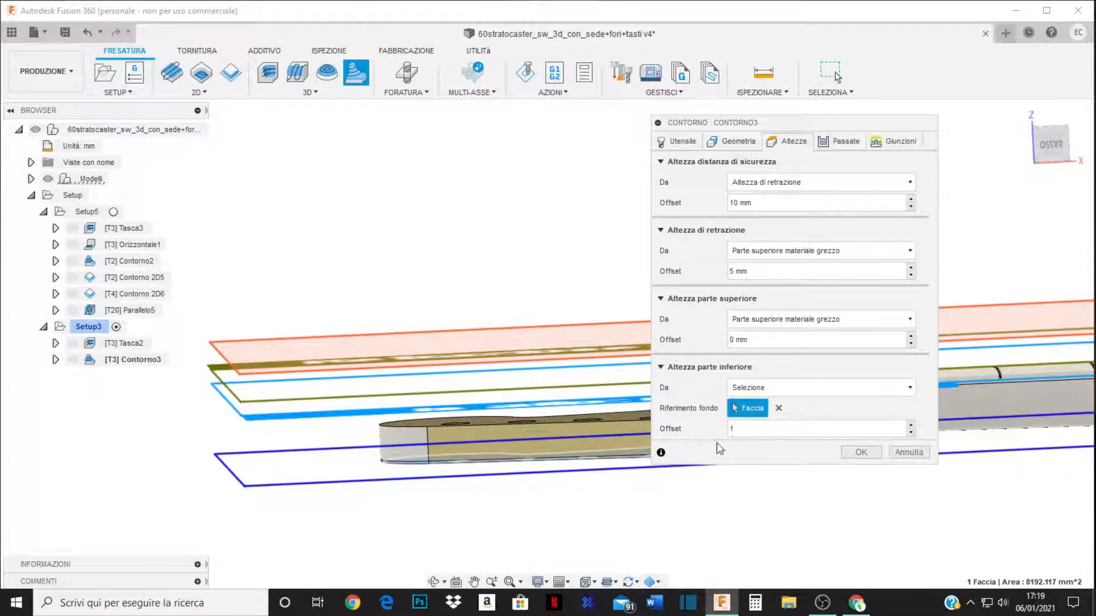
{"action": "left_click", "coordinate": [1050, 144]}
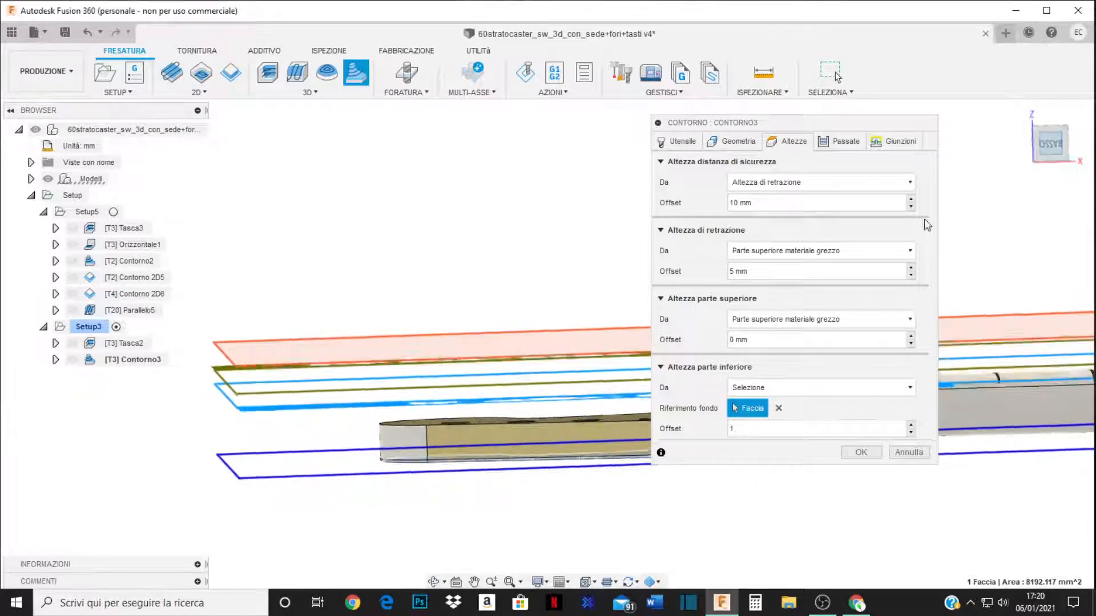
{"action": "scroll", "coordinate": [391, 451], "scroll_direction": "up", "scroll_amount": 5}
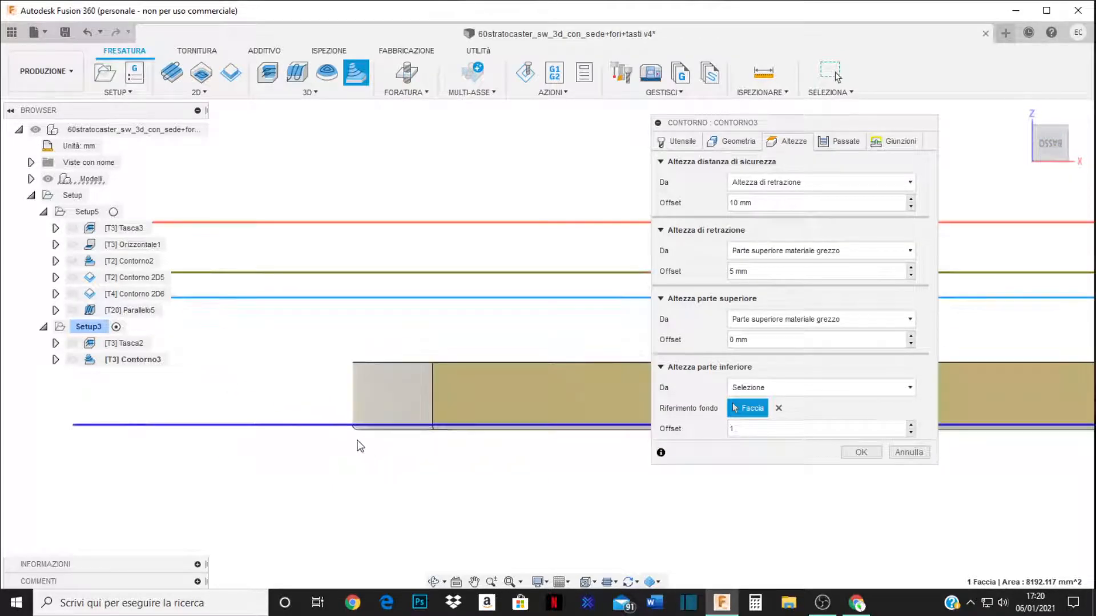
{"action": "scroll", "coordinate": [350, 421], "scroll_direction": "up", "scroll_amount": 3}
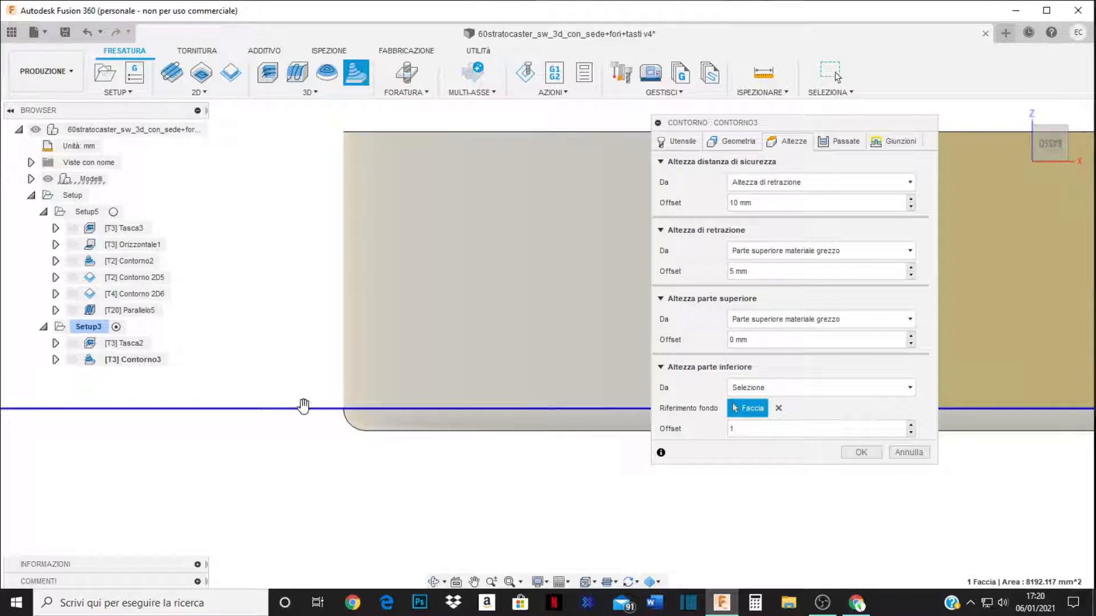
{"action": "scroll", "coordinate": [338, 426], "scroll_direction": "down", "scroll_amount": 8}
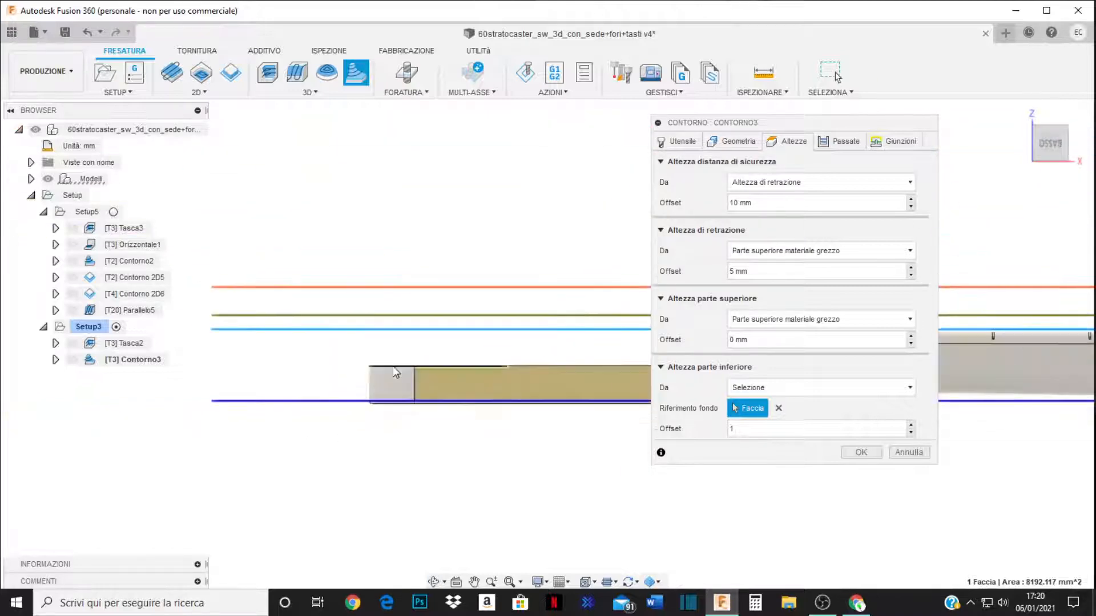
{"action": "middle_click_drag", "start_coordinate": [473, 404], "coordinate": [437, 410], "text": "shift"}
{"action": "scroll", "coordinate": [421, 411], "scroll_direction": "down", "scroll_amount": 8}
{"action": "scroll", "coordinate": [433, 418], "scroll_direction": "up", "scroll_amount": 3}
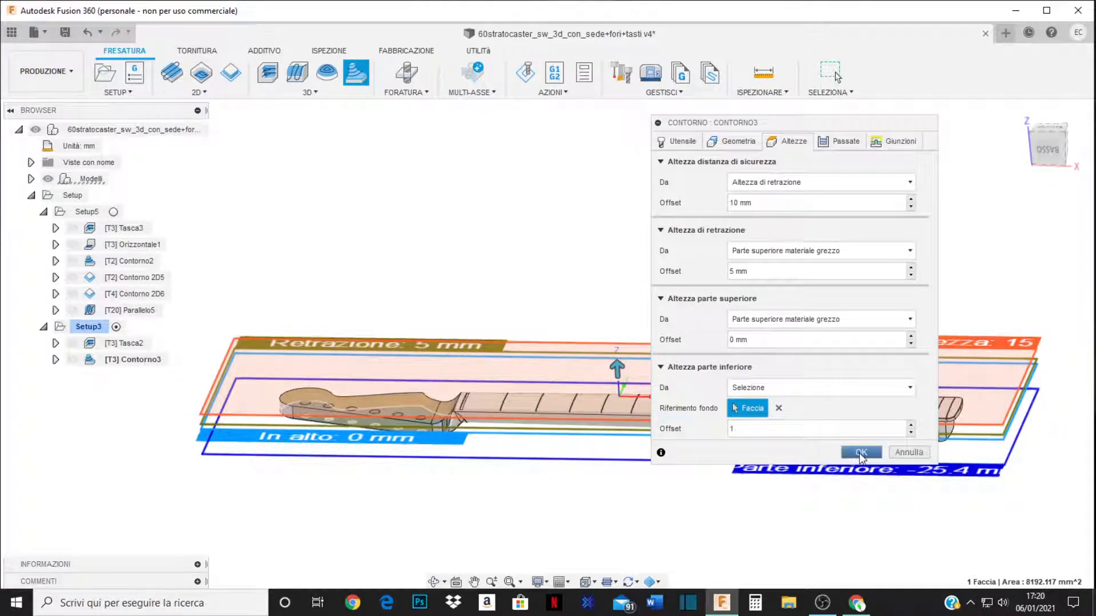
Review Contorno3's pass settings, keep the maximum Z step at 1 mm, and calculate the toolpath.
{"action": "left_click", "coordinate": [845, 143]}
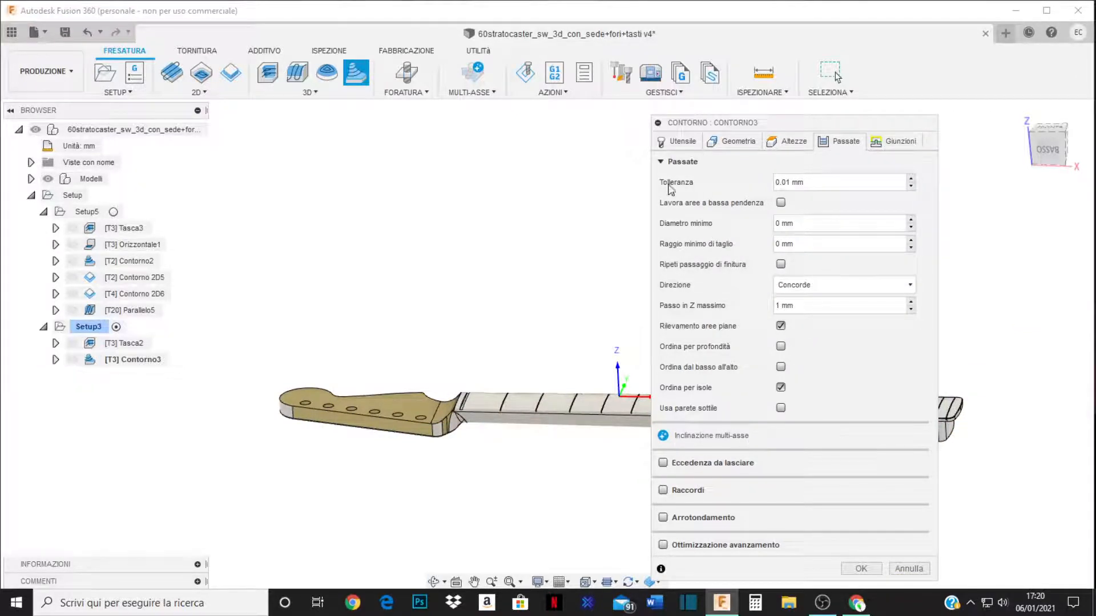
{"action": "left_click", "coordinate": [661, 163]}
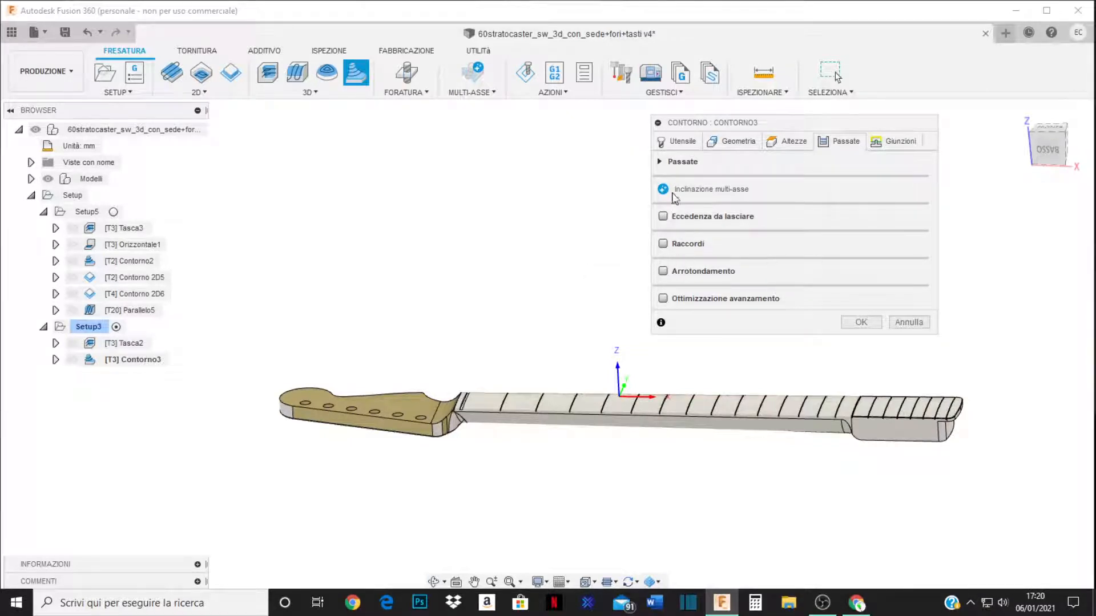
{"action": "left_click", "coordinate": [661, 163]}
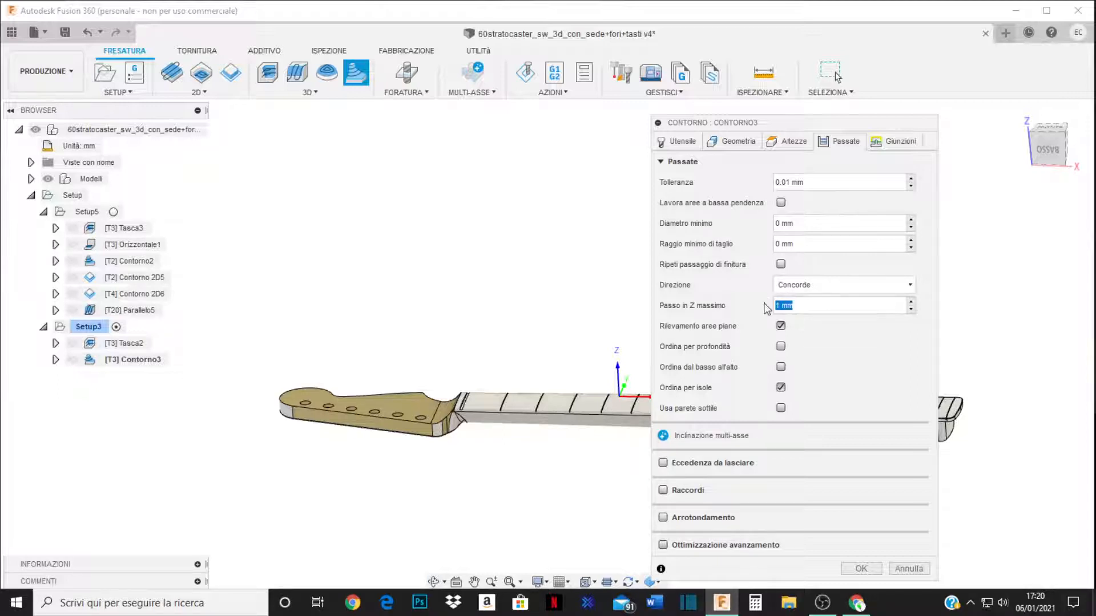
{"action": "left_click", "coordinate": [863, 569]}
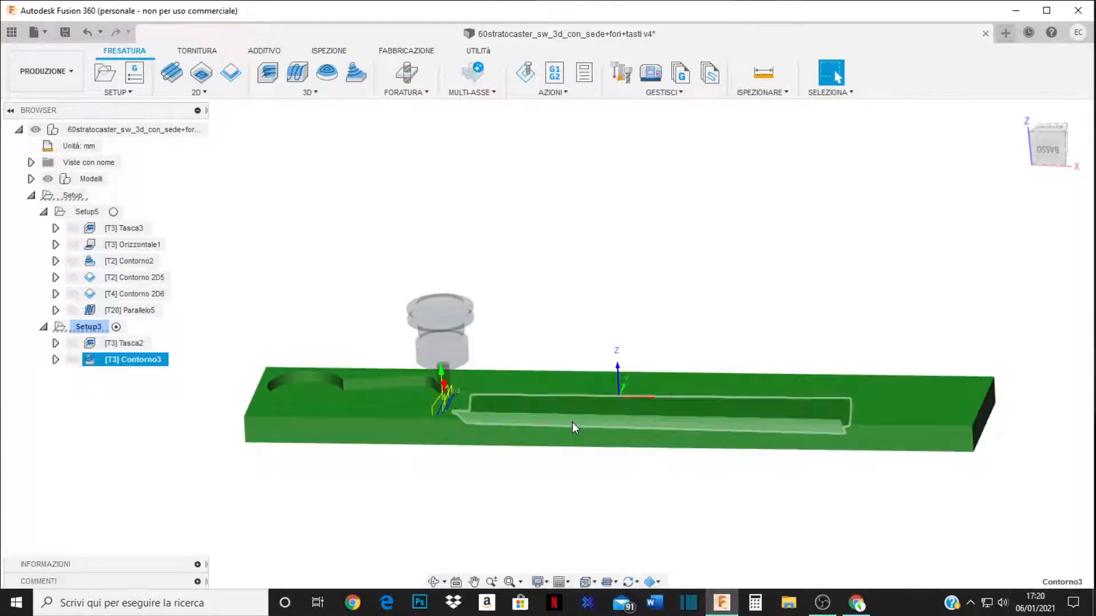
Examine Contorno3's calculated toolpath around the junction between the headstock and the neck.
{"action": "middle_click_drag", "start_coordinate": [572, 422], "coordinate": [729, 449], "text": "shift"}
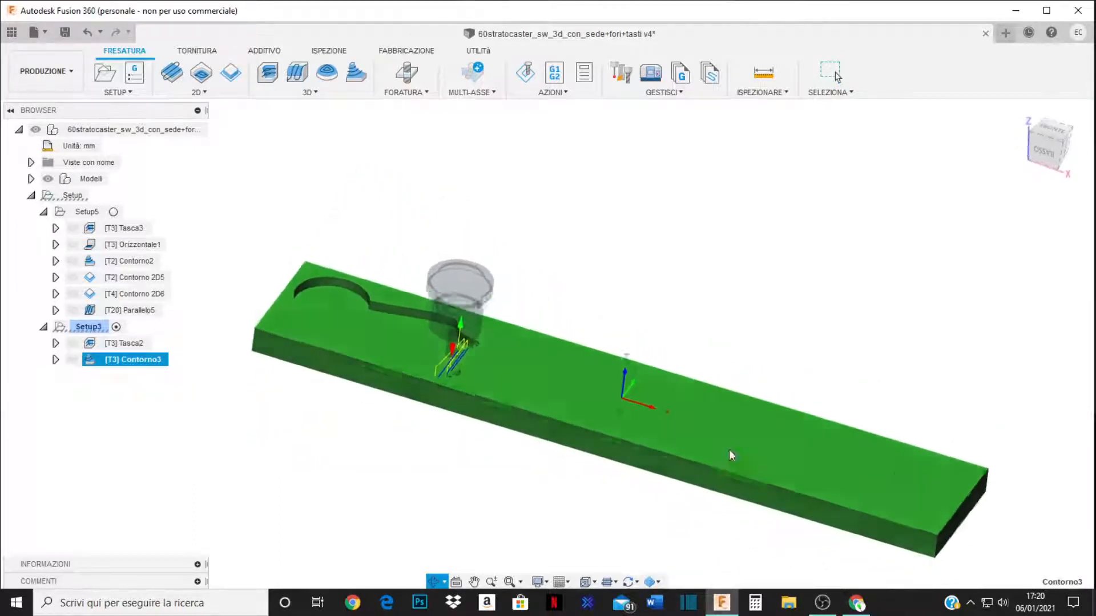
{"action": "scroll", "coordinate": [728, 450], "scroll_direction": "down", "scroll_amount": 3}
{"action": "scroll", "coordinate": [601, 375], "scroll_direction": "up", "scroll_amount": 5}
{"action": "mouse_move", "coordinate": [545, 365]}
{"action": "middle_mouse_down", "text": "shift"}
{"action": "mouse_move", "coordinate": [539, 404]}
{"action": "mouse_move", "coordinate": [538, 374]}
{"action": "middle_mouse_up", "text": "shift"}
{"action": "scroll", "coordinate": [535, 371], "scroll_direction": "down", "scroll_amount": 2}
{"action": "scroll", "coordinate": [451, 350], "scroll_direction": "up", "scroll_amount": 5}
{"action": "middle_click_drag", "start_coordinate": [439, 351], "coordinate": [399, 342], "text": "shift"}
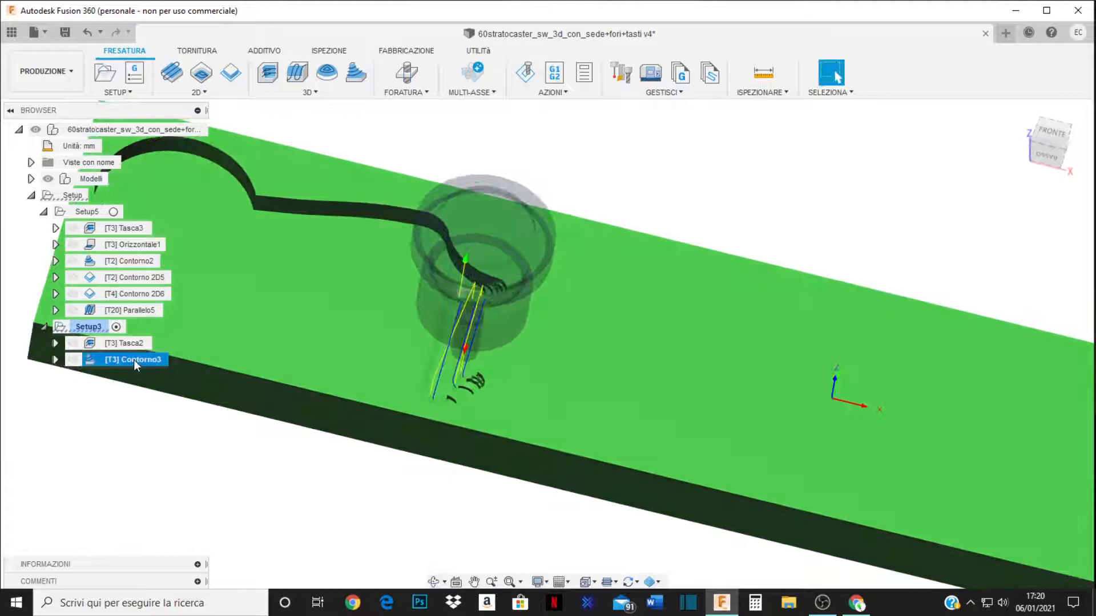
Set Contorno3's additional boundary offset to 10 mm, recalculate it, and inspect the toolpath around the whole neck.
{"action": "left_click", "coordinate": [86, 359]}
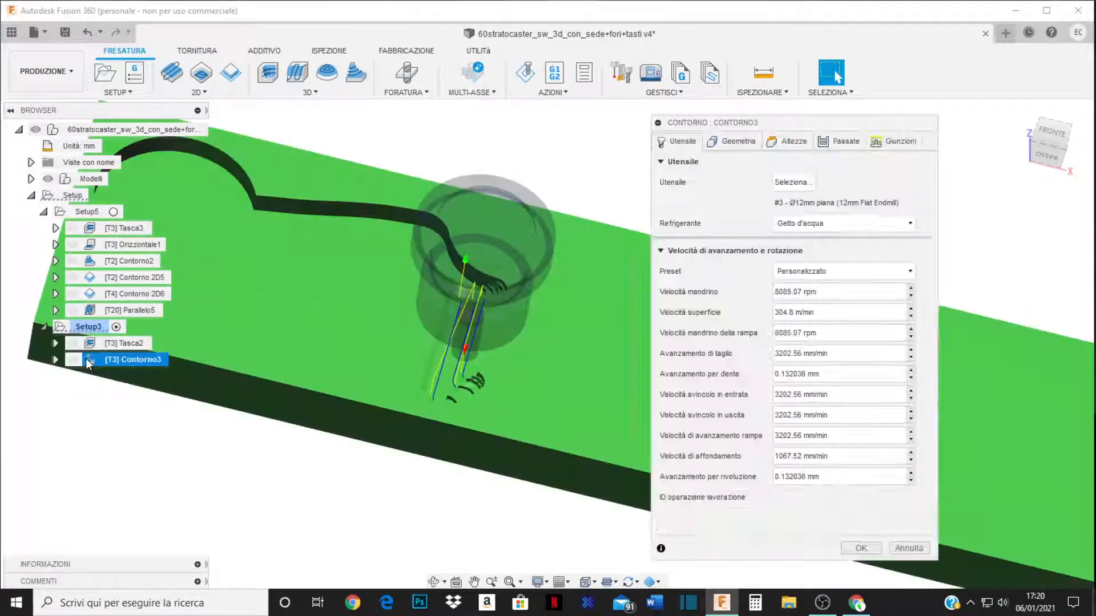
{"action": "left_click", "coordinate": [735, 141]}
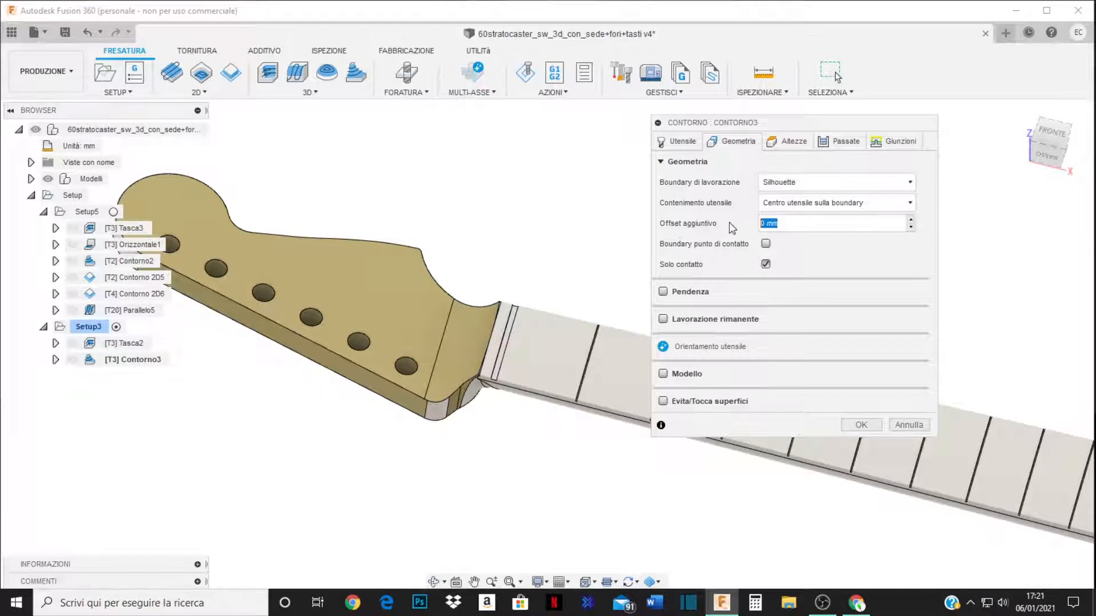
{"action": "type", "text": "10"}
{"action": "left_click", "coordinate": [862, 425]}
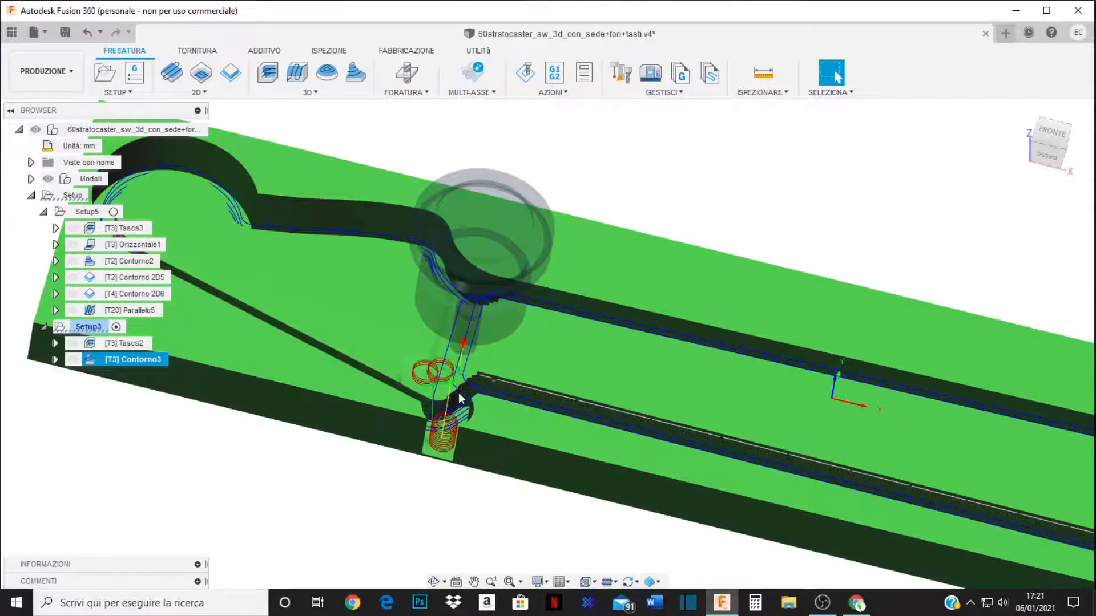
{"action": "middle_click_drag", "start_coordinate": [459, 398], "coordinate": [434, 406], "text": "shift"}
{"action": "scroll", "coordinate": [477, 372], "scroll_direction": "down", "scroll_amount": 4}
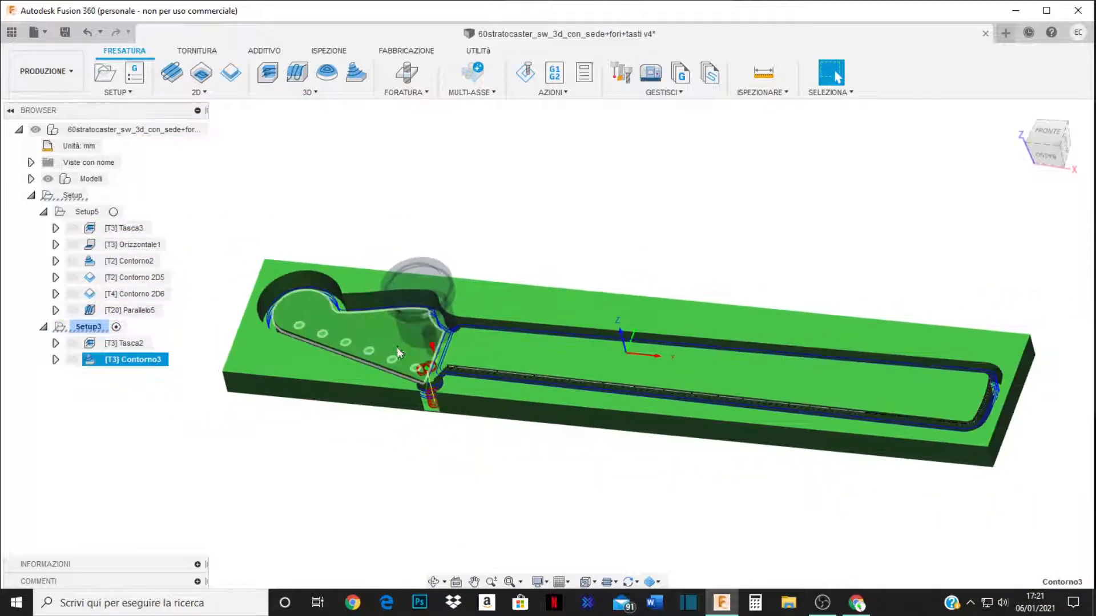
{"action": "middle_click_drag", "start_coordinate": [424, 362], "coordinate": [279, 372], "text": "shift"}
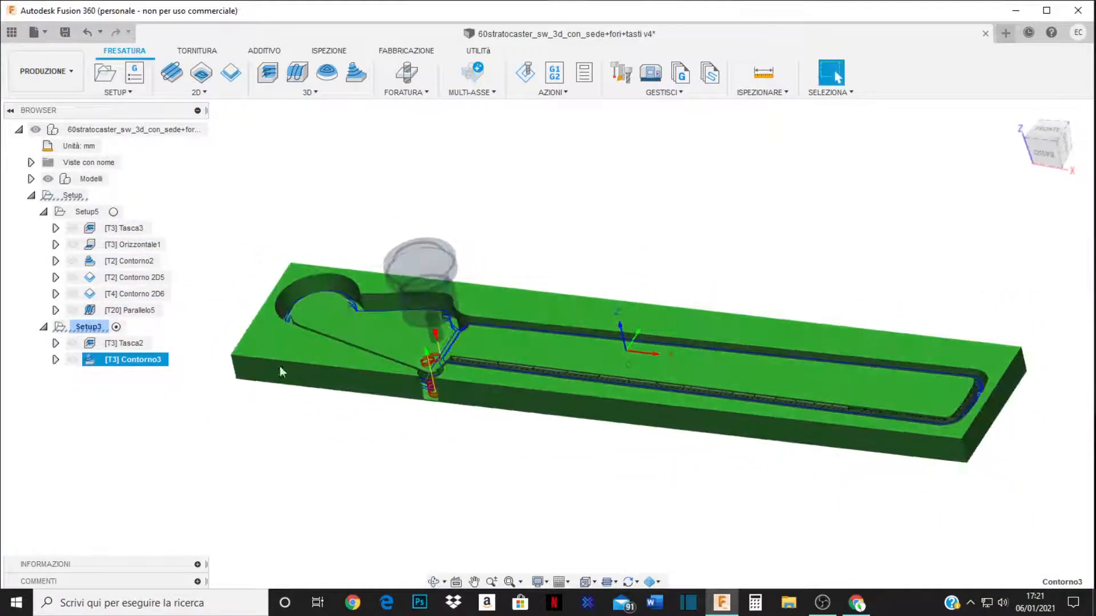
Simulate Contorno3 and watch the material removal around the headstock and along the neck.
{"action": "right_click", "coordinate": [120, 361]}
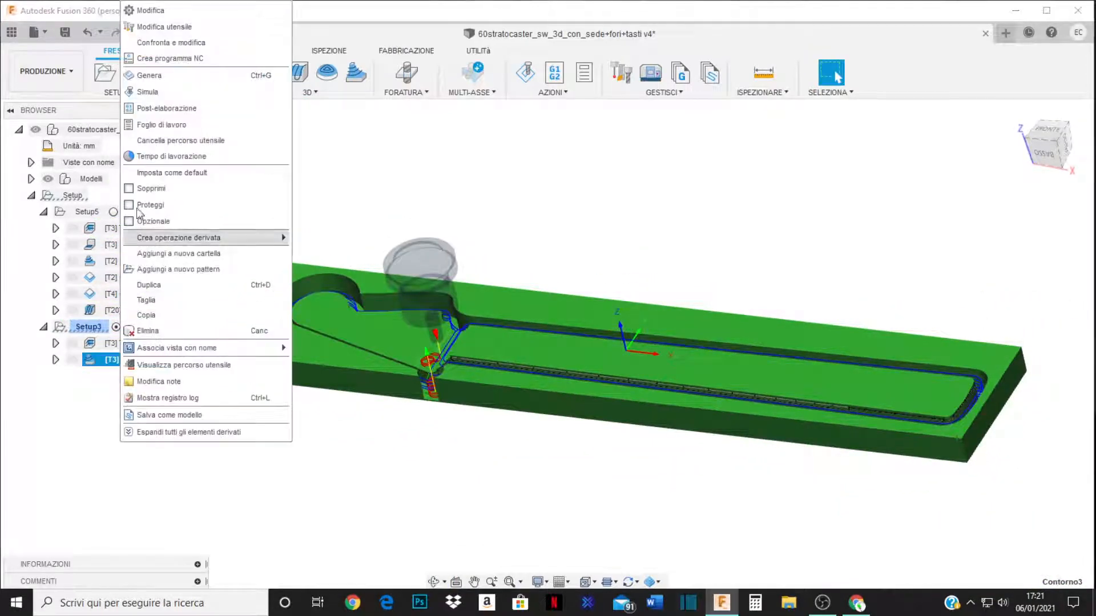
{"action": "left_click", "coordinate": [147, 91]}
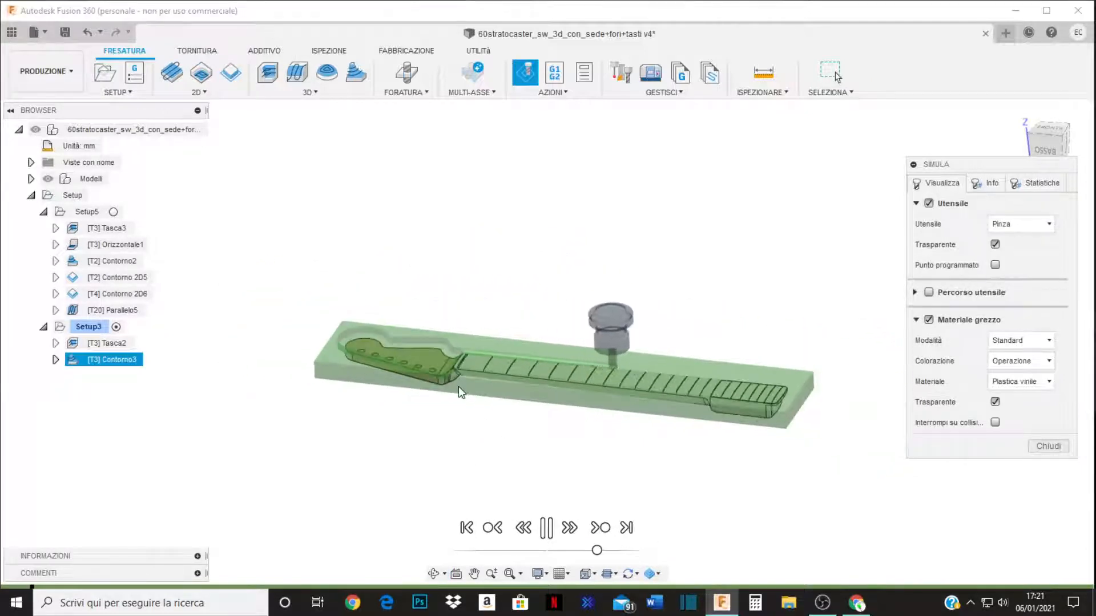
{"action": "scroll", "coordinate": [376, 362], "scroll_direction": "down", "scroll_amount": 3}
{"action": "middle_click_drag", "start_coordinate": [621, 470], "coordinate": [610, 523], "text": "shift"}
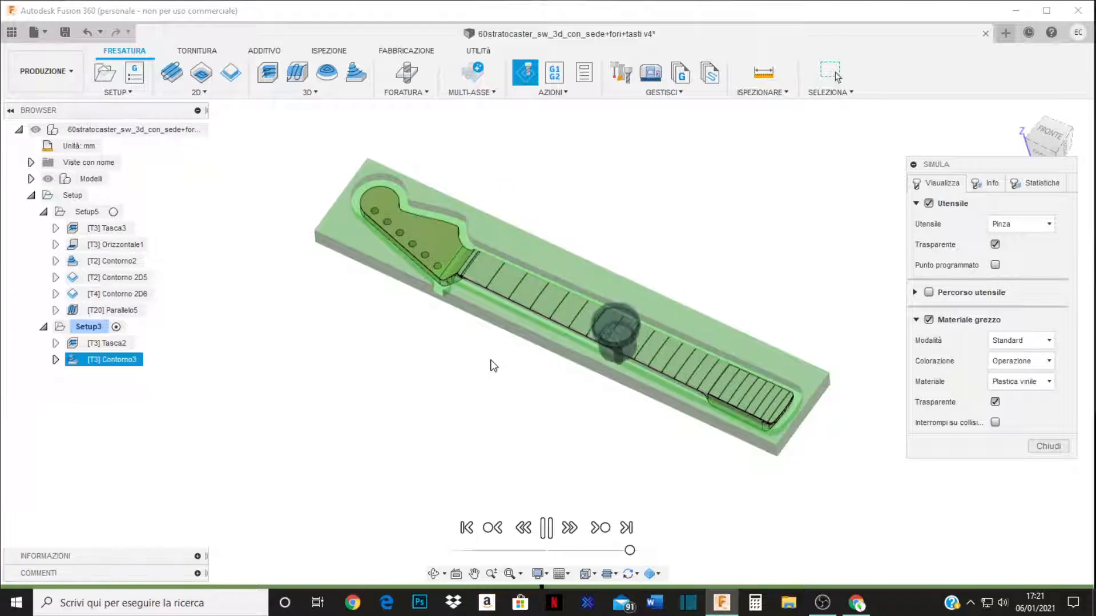
{"action": "middle_click_drag", "start_coordinate": [464, 282], "coordinate": [478, 272]}
{"action": "scroll", "coordinate": [477, 272], "scroll_direction": "down", "scroll_amount": 3}
{"action": "scroll", "coordinate": [478, 272], "scroll_direction": "up", "scroll_amount": 4}
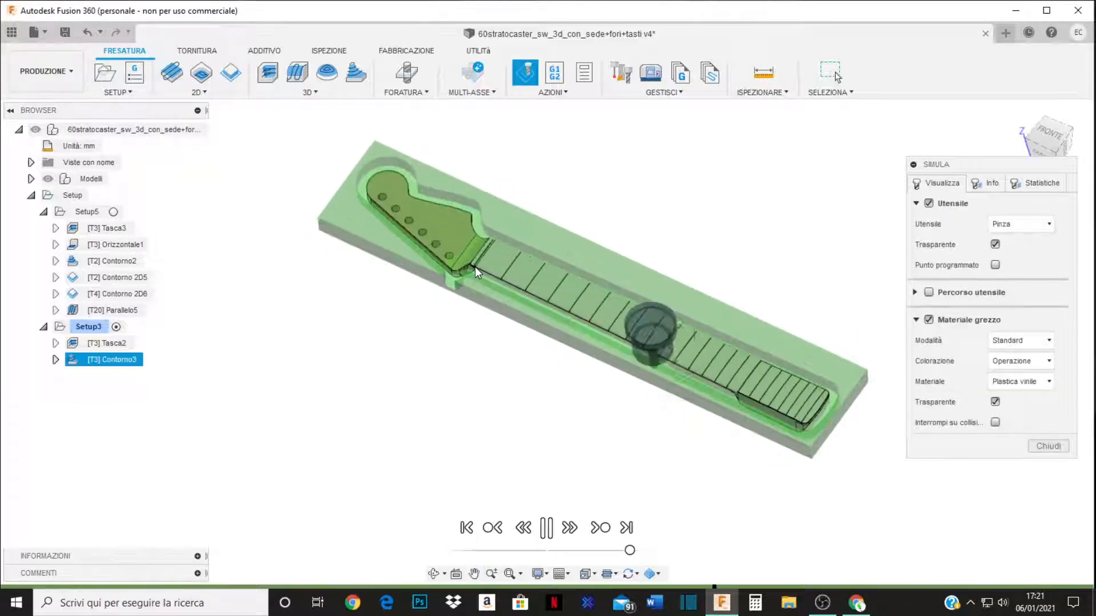
{"action": "scroll", "coordinate": [577, 362], "scroll_direction": "up", "scroll_amount": 5}
{"action": "middle_click_drag", "start_coordinate": [577, 362], "coordinate": [597, 313], "text": "shift"}
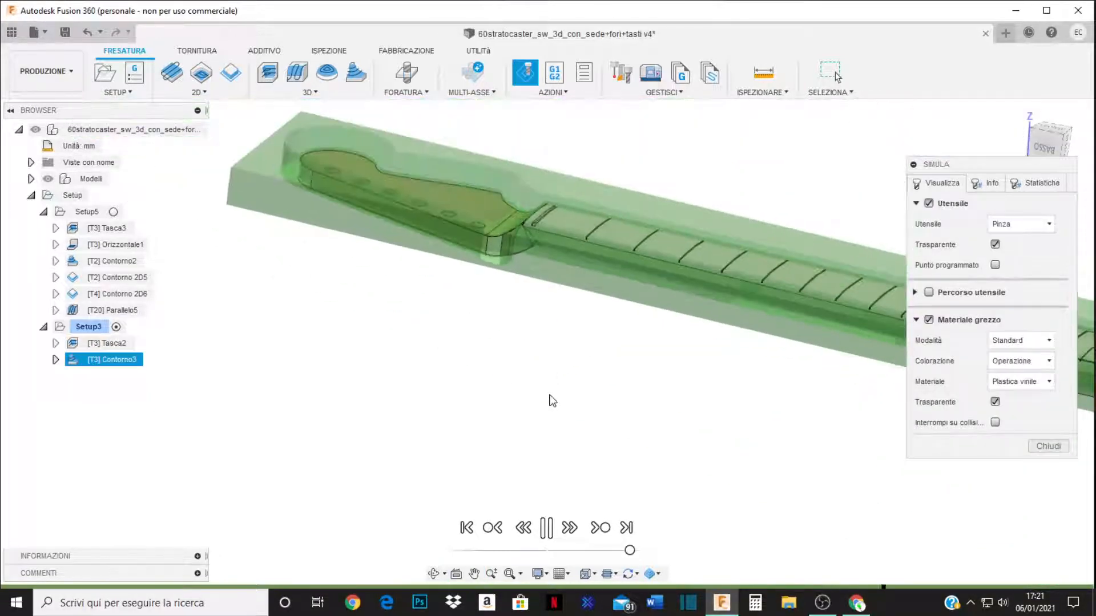
{"action": "scroll", "coordinate": [549, 395], "scroll_direction": "down", "scroll_amount": 2}
{"action": "scroll", "coordinate": [544, 225], "scroll_direction": "up", "scroll_amount": 3}
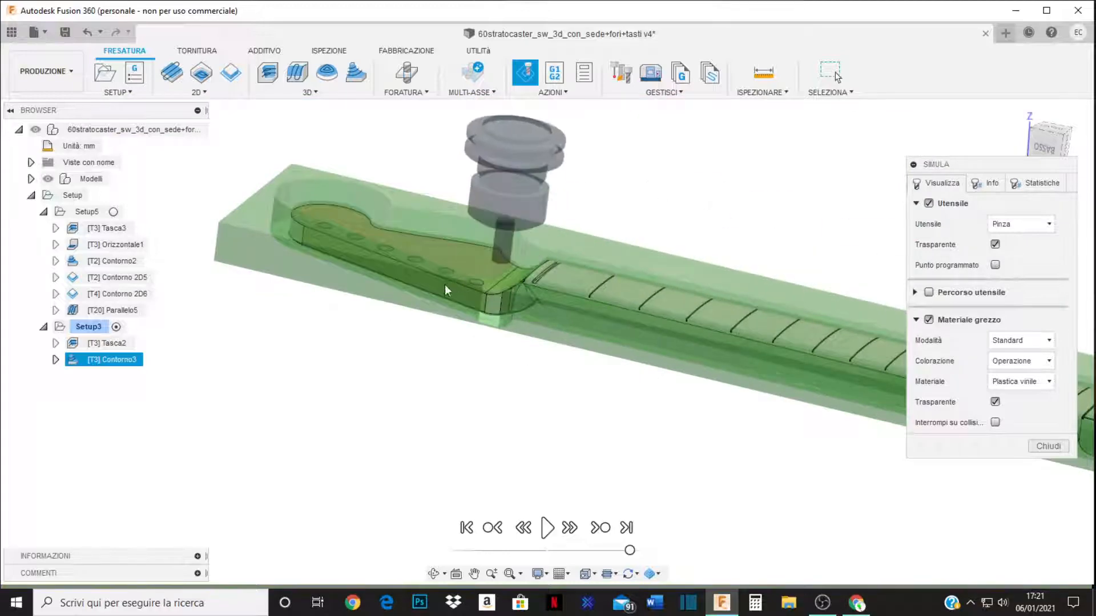
Inspect the simulated stock around the headstock, nut junction and heel from several angles, and close the simulation.
{"action": "middle_click_drag", "start_coordinate": [433, 298], "coordinate": [457, 374], "text": "shift"}
{"action": "scroll", "coordinate": [401, 264], "scroll_direction": "down", "scroll_amount": 2}
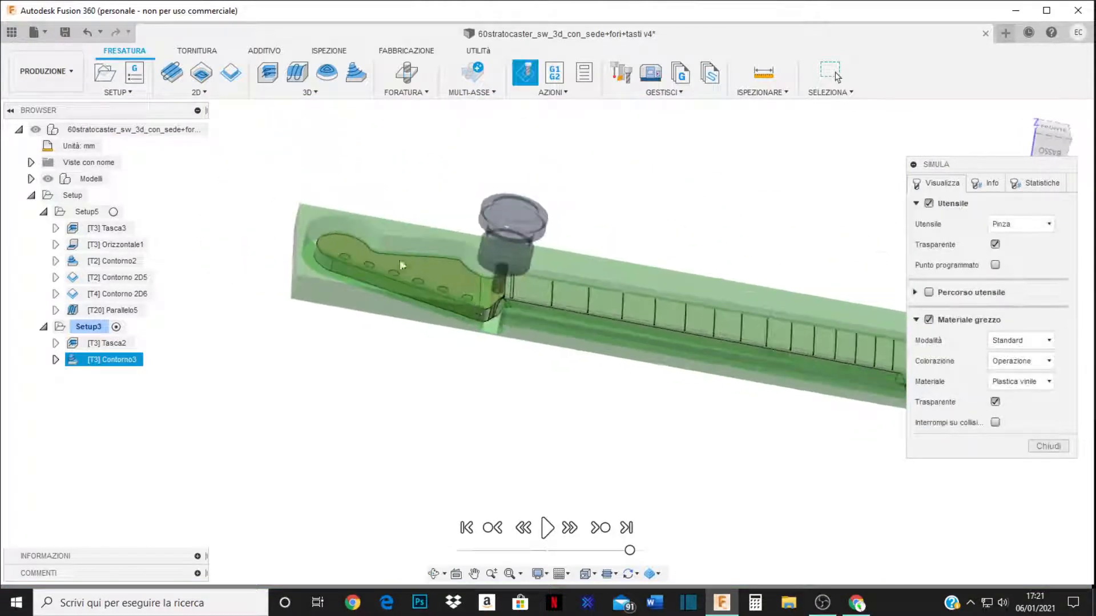
{"action": "scroll", "coordinate": [293, 249], "scroll_direction": "up", "scroll_amount": 5}
{"action": "scroll", "coordinate": [297, 255], "scroll_direction": "up", "scroll_amount": 2}
{"action": "middle_click_drag", "start_coordinate": [296, 255], "coordinate": [495, 249], "text": "shift"}
{"action": "scroll", "coordinate": [496, 248], "scroll_direction": "down", "scroll_amount": 4}
{"action": "scroll", "coordinate": [829, 421], "scroll_direction": "up", "scroll_amount": 3}
{"action": "mouse_move", "coordinate": [829, 421]}
{"action": "middle_mouse_down", "text": "shift"}
{"action": "mouse_move", "coordinate": [790, 406]}
{"action": "mouse_move", "coordinate": [812, 425]}
{"action": "middle_mouse_up", "text": "shift"}
{"action": "scroll", "coordinate": [486, 344], "scroll_direction": "down", "scroll_amount": 4}
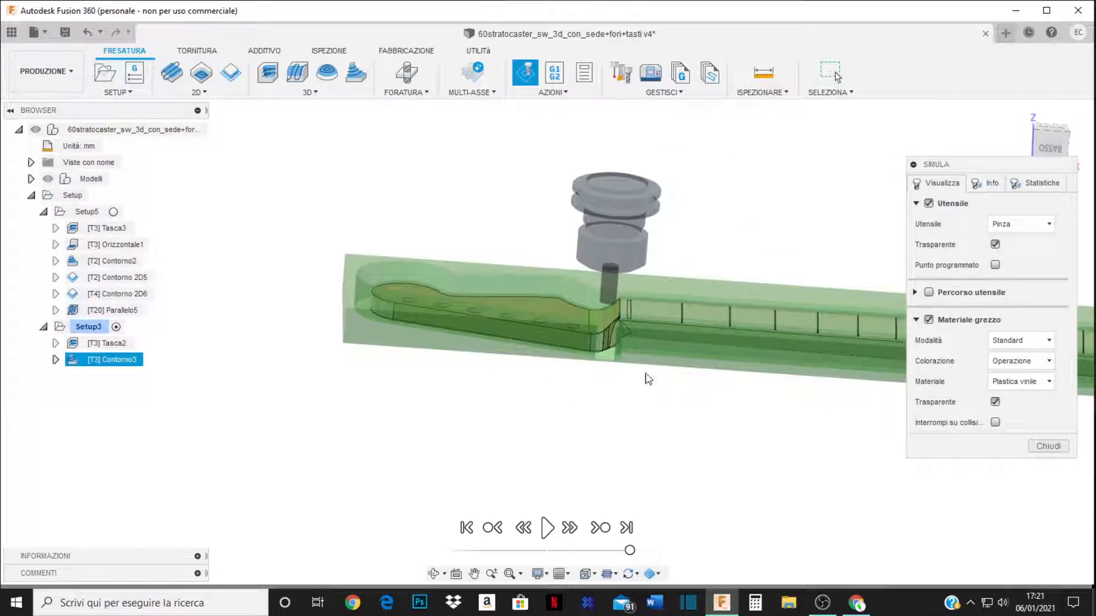
{"action": "middle_click_drag", "start_coordinate": [647, 378], "coordinate": [583, 383], "text": "shift"}
{"action": "scroll", "coordinate": [342, 296], "scroll_direction": "down", "scroll_amount": 5}
{"action": "scroll", "coordinate": [768, 331], "scroll_direction": "up", "scroll_amount": 5}
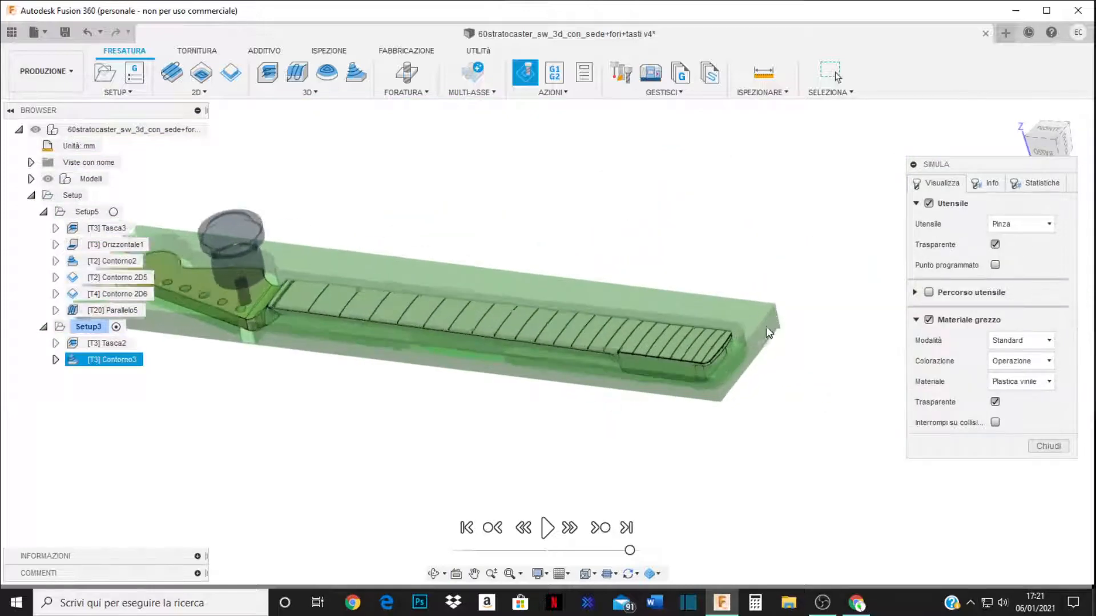
{"action": "middle_click_drag", "start_coordinate": [771, 334], "coordinate": [785, 362], "text": "shift"}
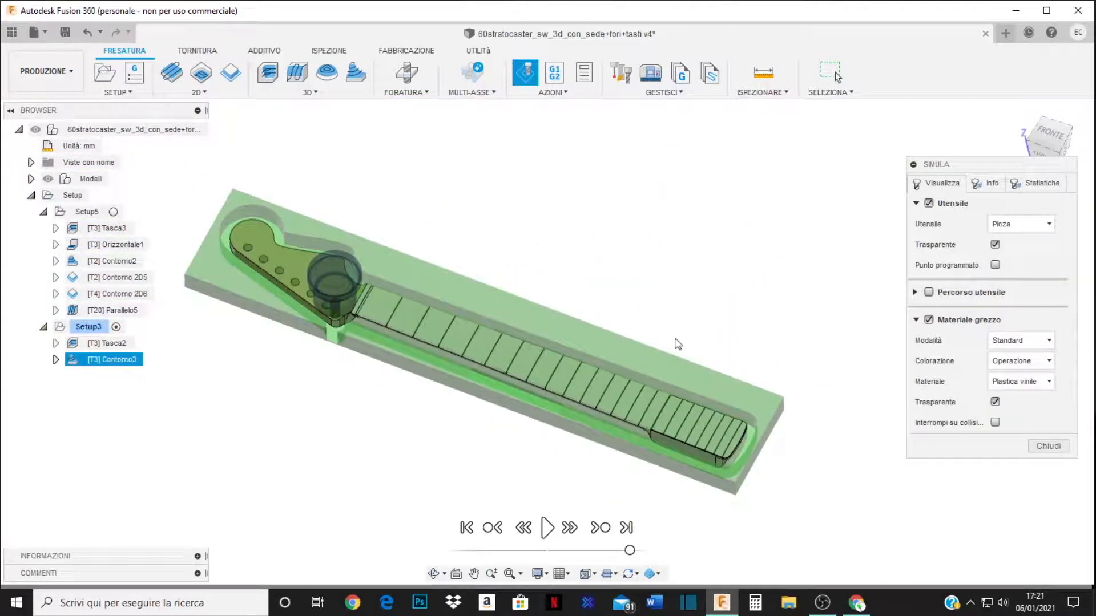
{"action": "left_click", "coordinate": [1048, 446]}
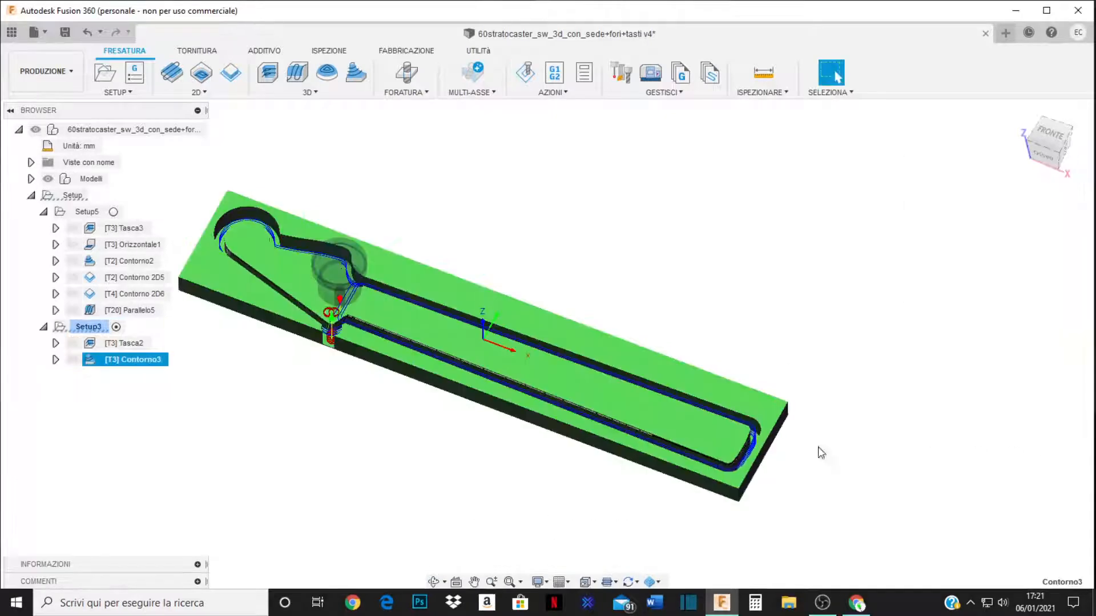
Create a 3D Parallel operation in Setup3 using tool #20, the 10 mm ball end mill.
{"action": "scroll", "coordinate": [502, 364], "scroll_direction": "up", "scroll_amount": 5}
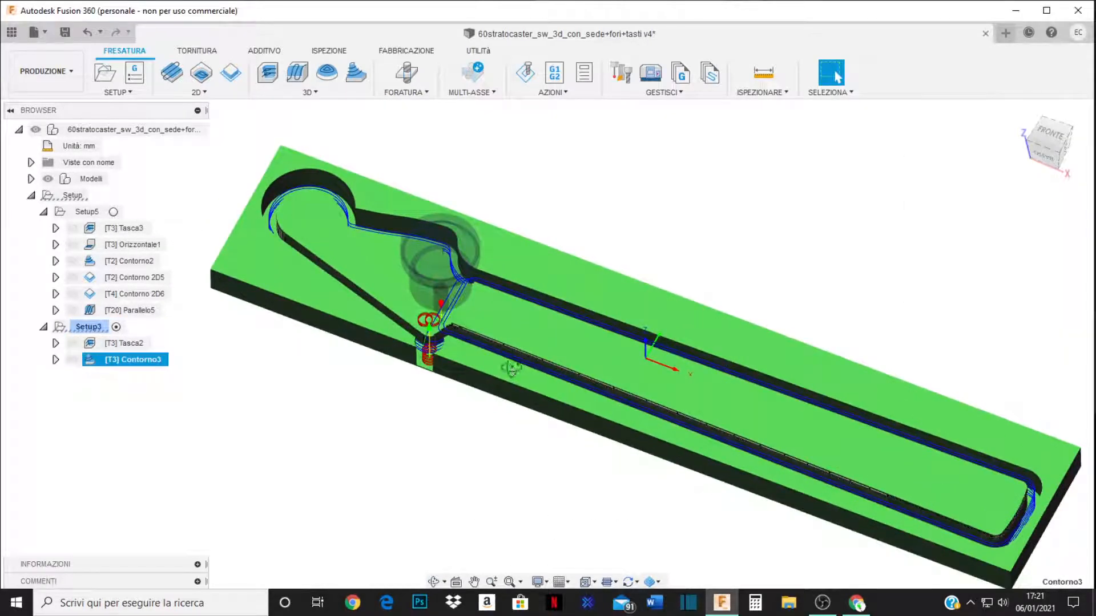
{"action": "left_click", "coordinate": [835, 72]}
{"action": "scroll", "coordinate": [416, 319], "scroll_direction": "up", "scroll_amount": 3}
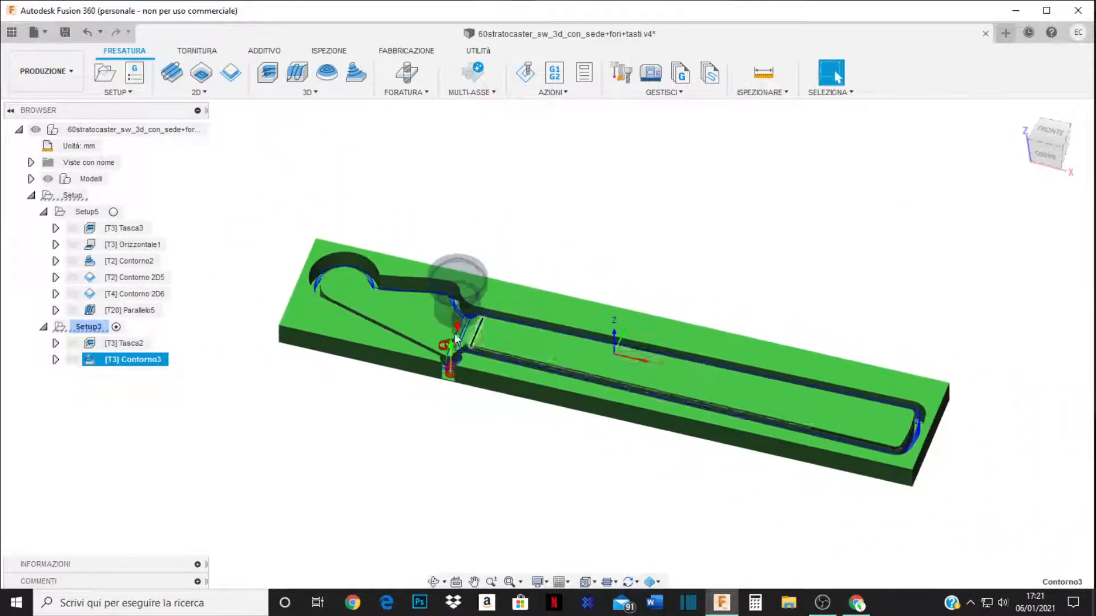
{"action": "middle_click_drag", "start_coordinate": [416, 318], "coordinate": [390, 282]}
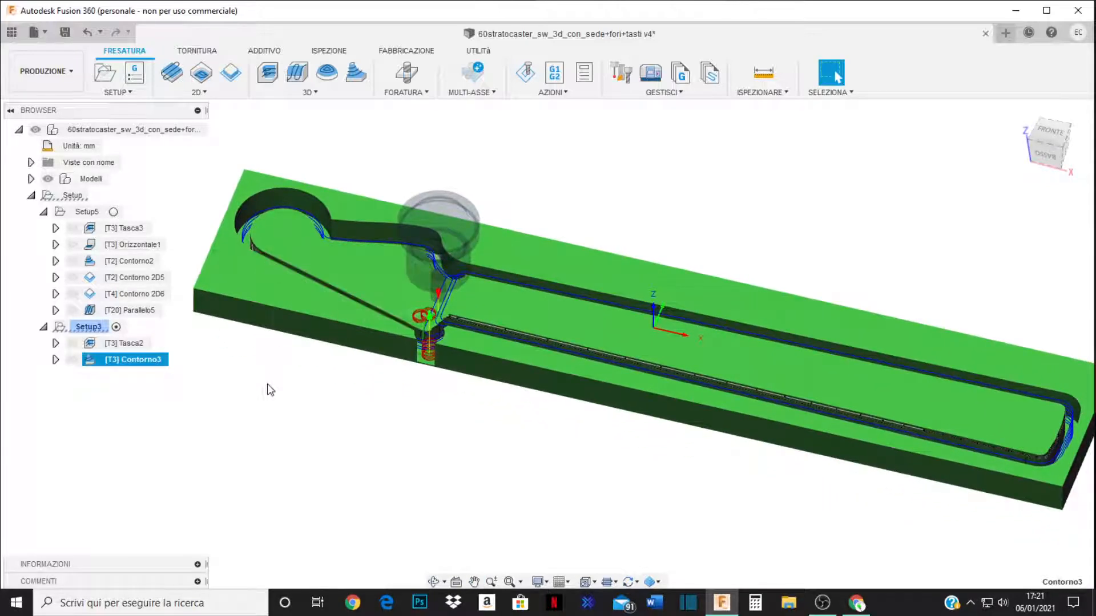
{"action": "left_click", "coordinate": [303, 93]}
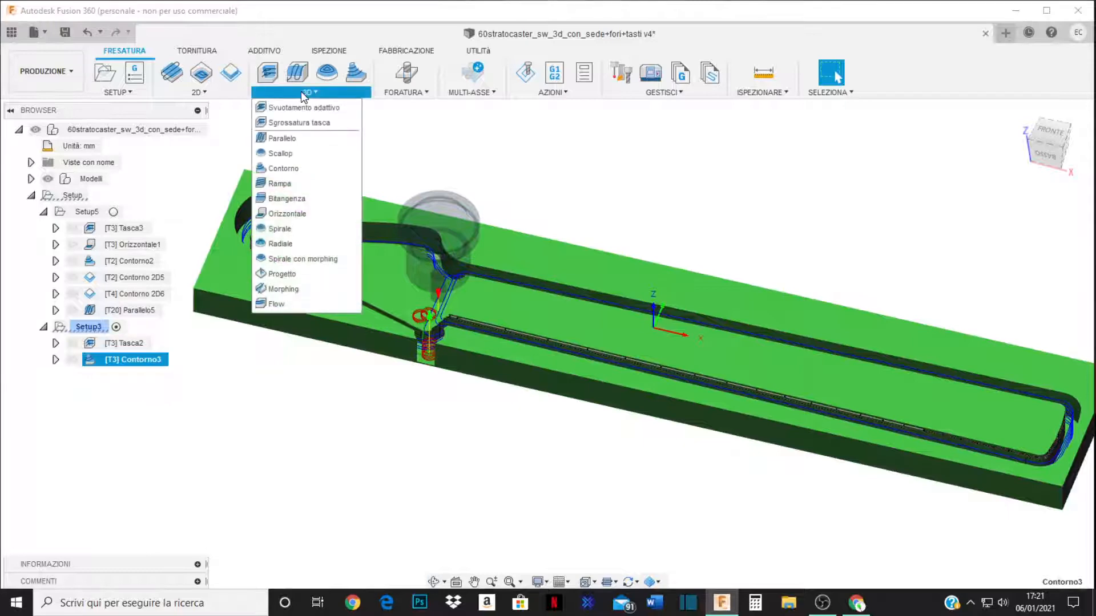
{"action": "left_click", "coordinate": [282, 138]}
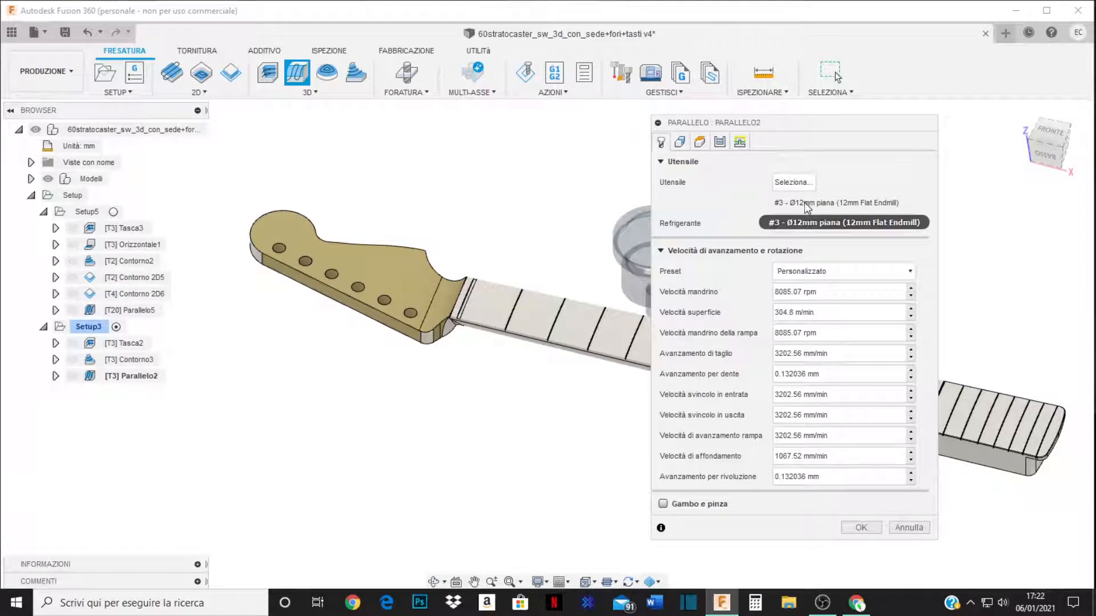
{"action": "left_click", "coordinate": [803, 182]}
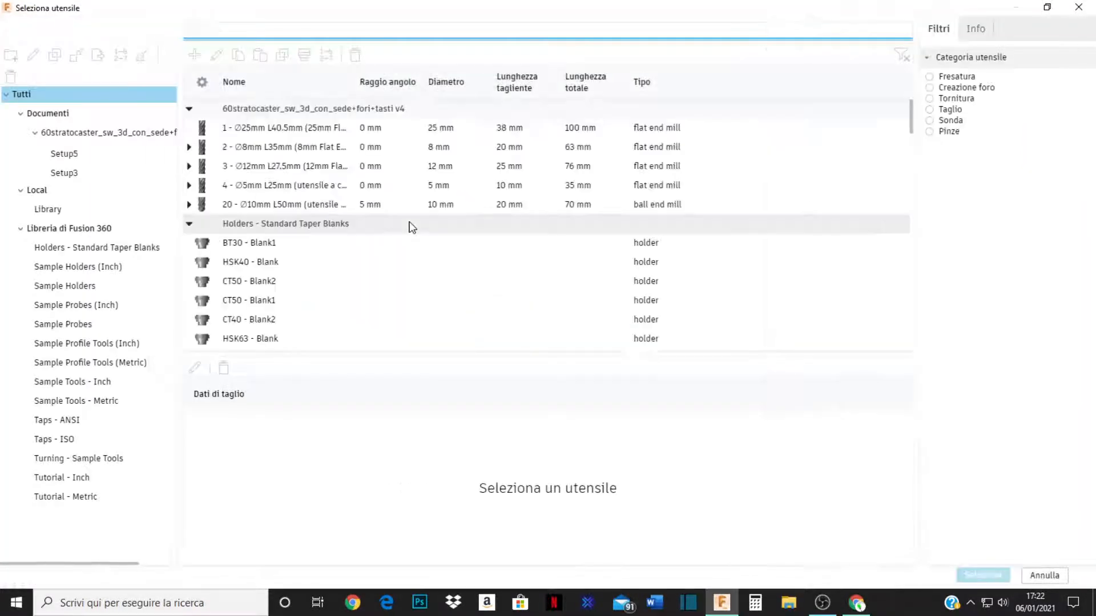
{"action": "left_click", "coordinate": [440, 206]}
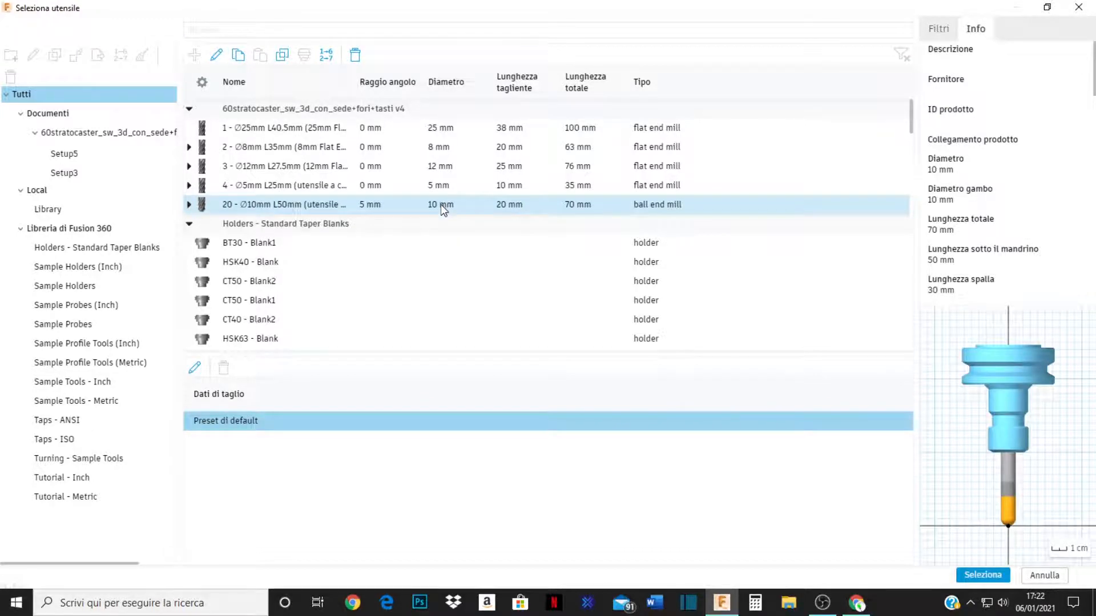
{"action": "double_click", "coordinate": [441, 205]}
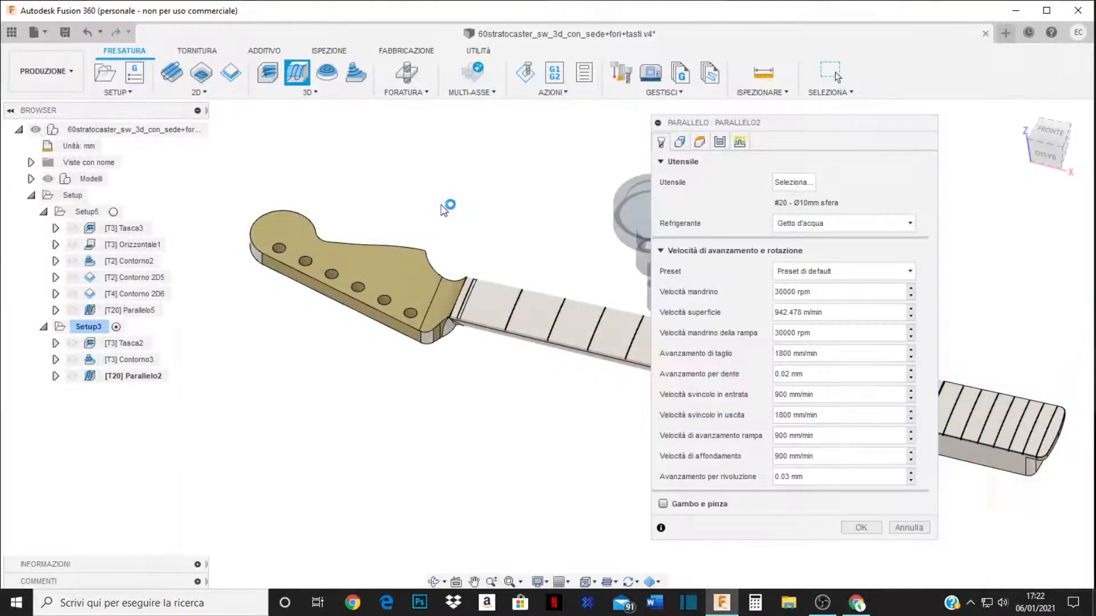
Set the parallel operation's additional boundary offset to 4 mm and its stepover to 1 mm, and calculate the toolpath.
{"action": "left_click", "coordinate": [679, 143]}
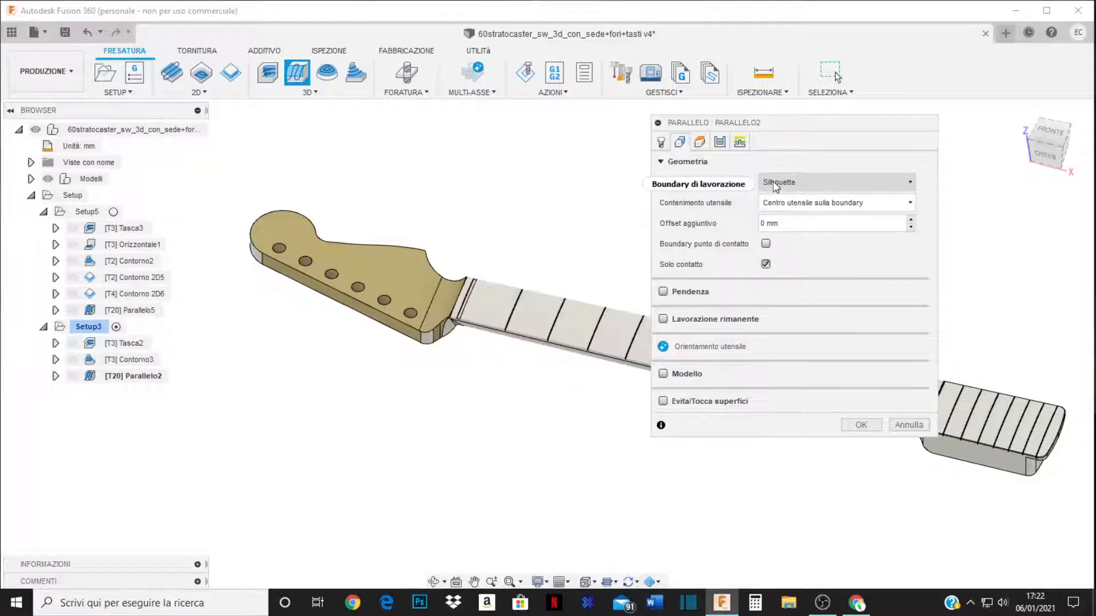
{"action": "mouse_move", "coordinate": [781, 184]}
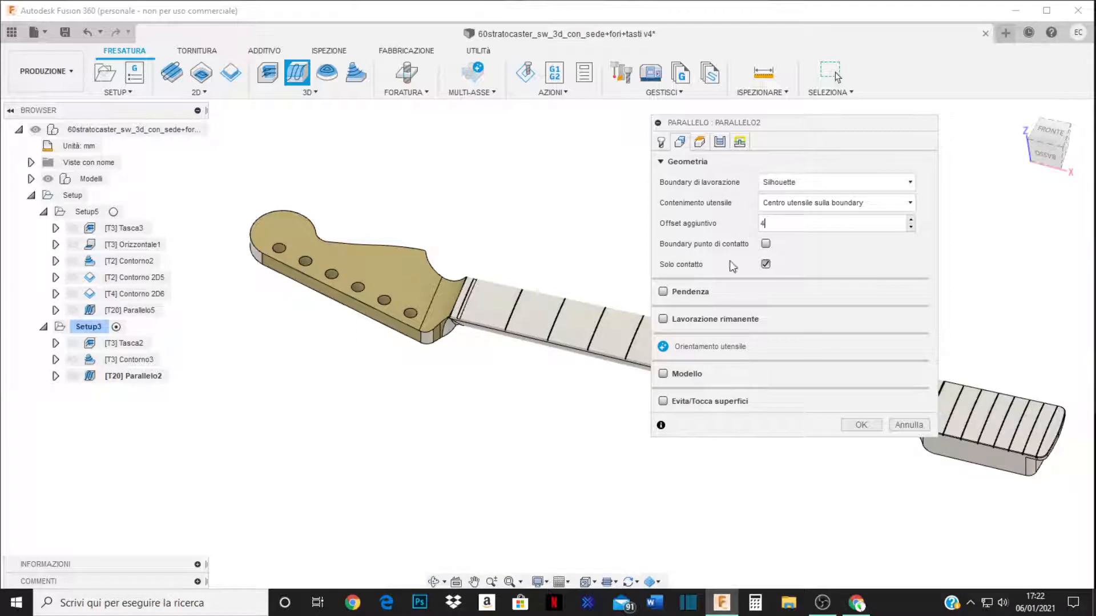
{"action": "left_click", "coordinate": [720, 142]}
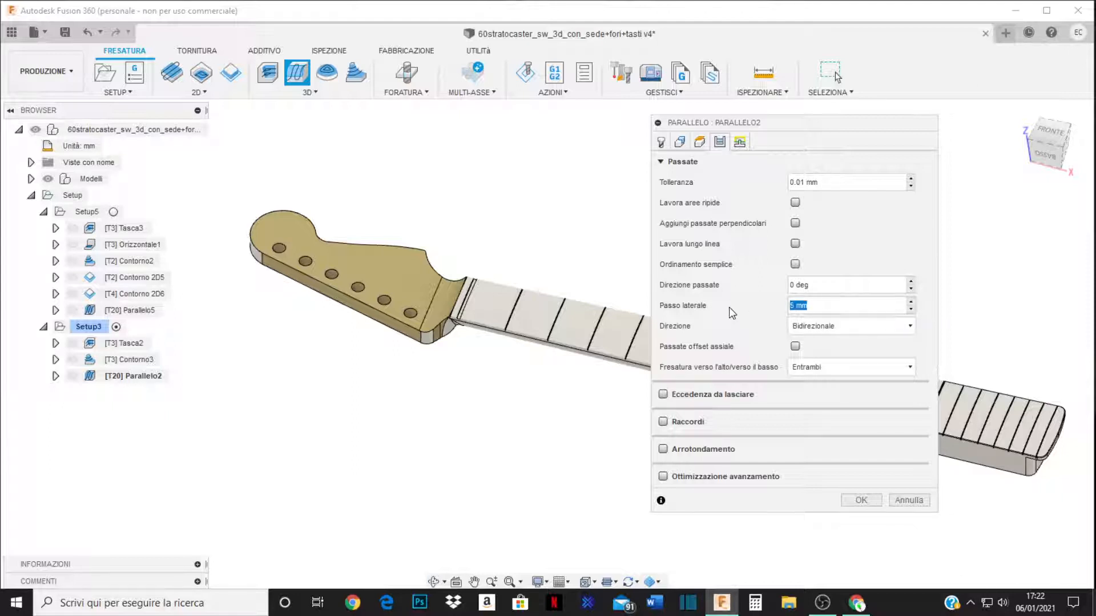
{"action": "type", "text": "1"}
{"action": "left_click", "coordinate": [857, 500]}
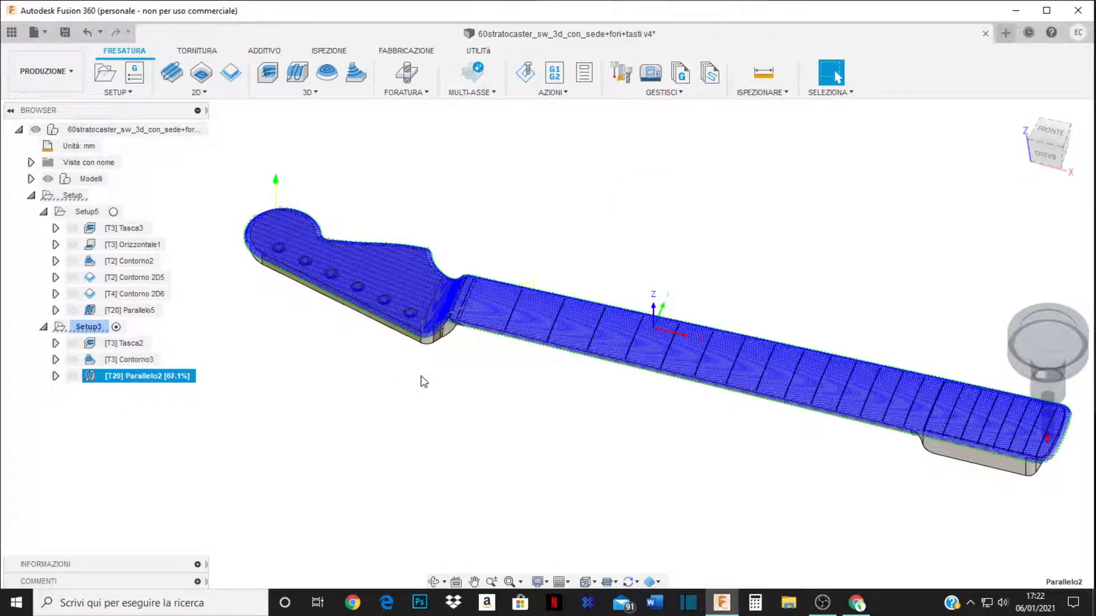
Examine Parallelo2's toolpath around the headstock outline and in the tuner holes.
{"action": "scroll", "coordinate": [368, 309], "scroll_direction": "up", "scroll_amount": 10}
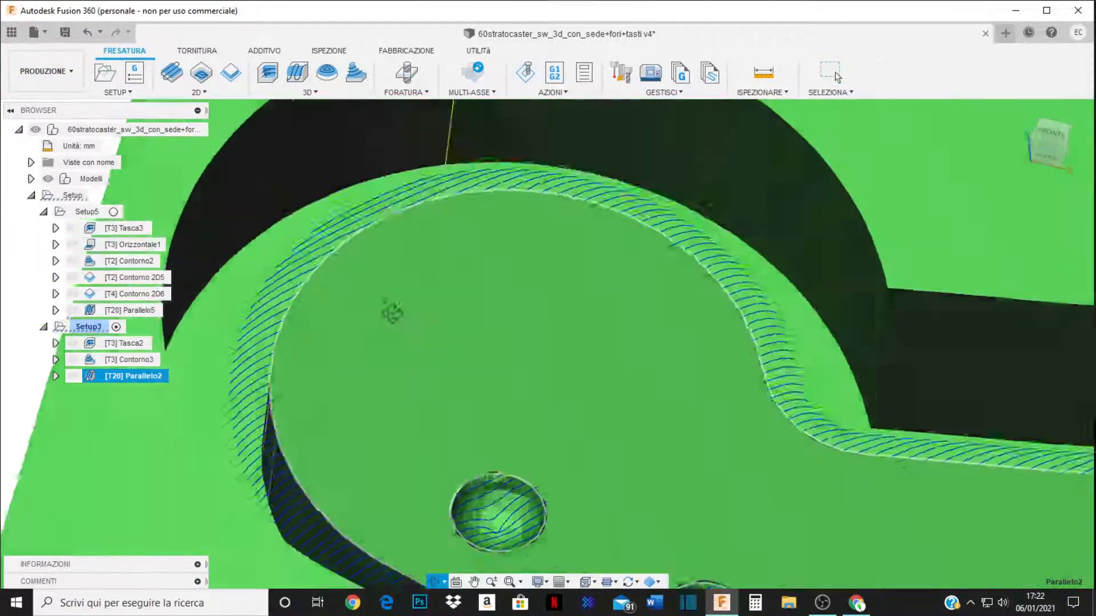
{"action": "middle_click_drag", "start_coordinate": [393, 312], "coordinate": [314, 325], "text": "shift"}
{"action": "scroll", "coordinate": [354, 313], "scroll_direction": "down", "scroll_amount": 10}
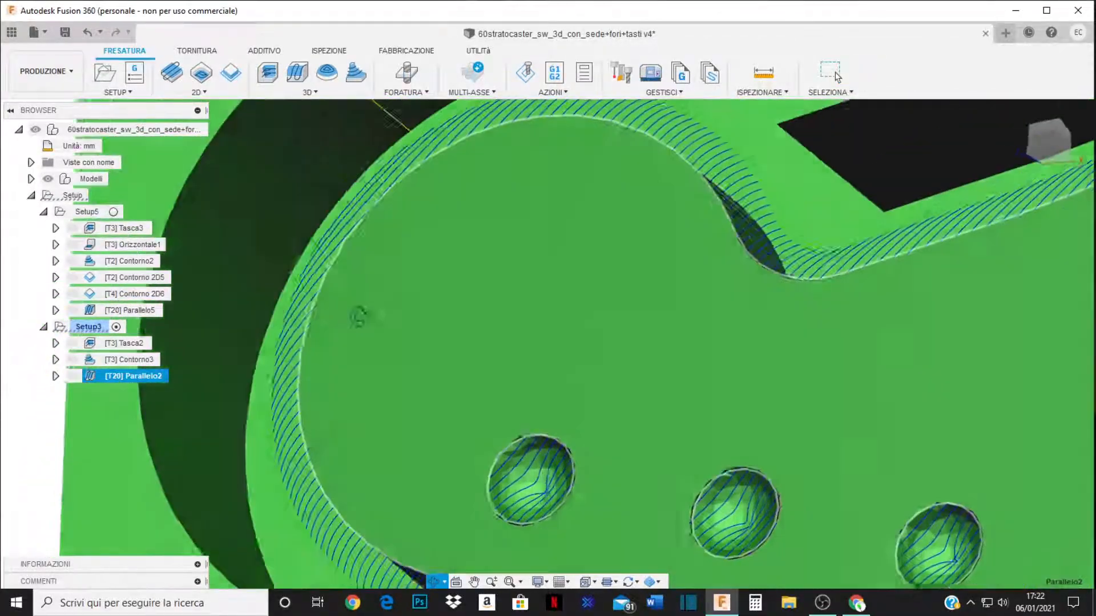
{"action": "scroll", "coordinate": [400, 319], "scroll_direction": "down", "scroll_amount": 10}
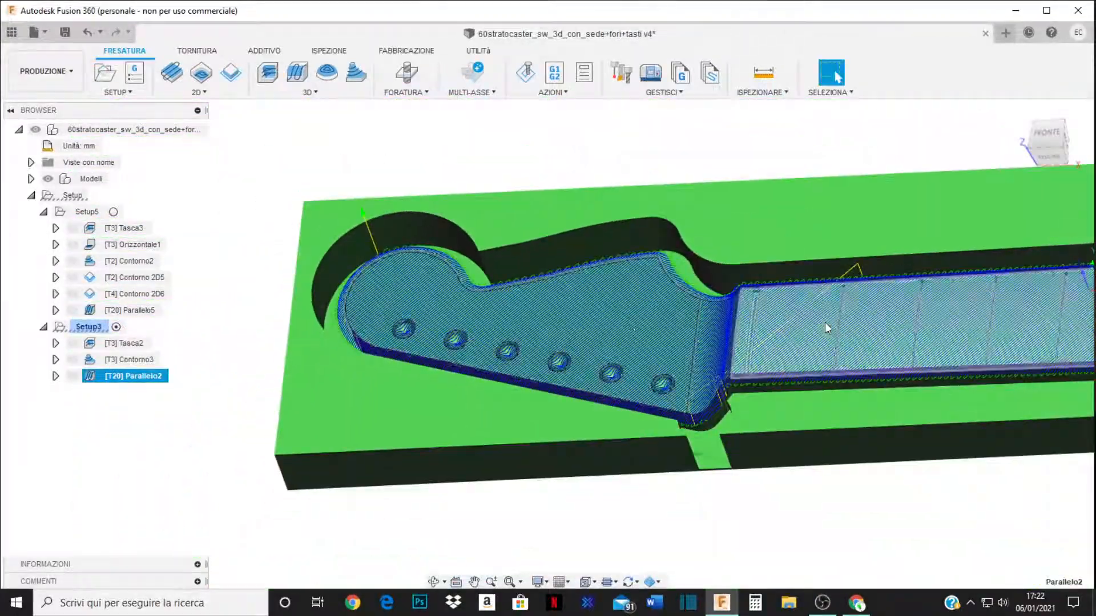
Examine Parallelo2's passes over the nut slot and the transition between headstock and fretboard.
{"action": "scroll", "coordinate": [826, 332], "scroll_direction": "up", "scroll_amount": 6}
{"action": "middle_click_drag", "start_coordinate": [485, 407], "coordinate": [444, 335], "text": "shift"}
{"action": "scroll", "coordinate": [625, 371], "scroll_direction": "up", "scroll_amount": 3}
{"action": "scroll", "coordinate": [481, 367], "scroll_direction": "up", "scroll_amount": 7}
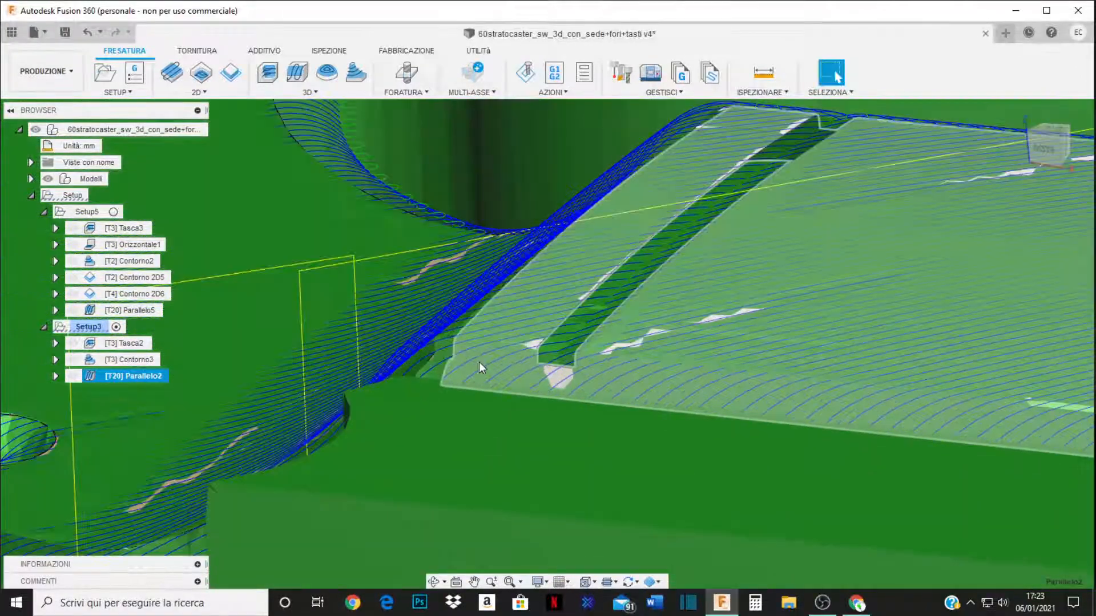
{"action": "middle_click_drag", "start_coordinate": [548, 367], "coordinate": [588, 341], "text": "shift"}
{"action": "scroll", "coordinate": [488, 325], "scroll_direction": "down", "scroll_amount": 5}
{"action": "scroll", "coordinate": [468, 319], "scroll_direction": "down", "scroll_amount": 3}
{"action": "middle_click_drag", "start_coordinate": [773, 311], "coordinate": [750, 338], "text": "shift"}
{"action": "scroll", "coordinate": [537, 297], "scroll_direction": "down", "scroll_amount": 5}
{"action": "scroll", "coordinate": [597, 325], "scroll_direction": "down", "scroll_amount": 5}
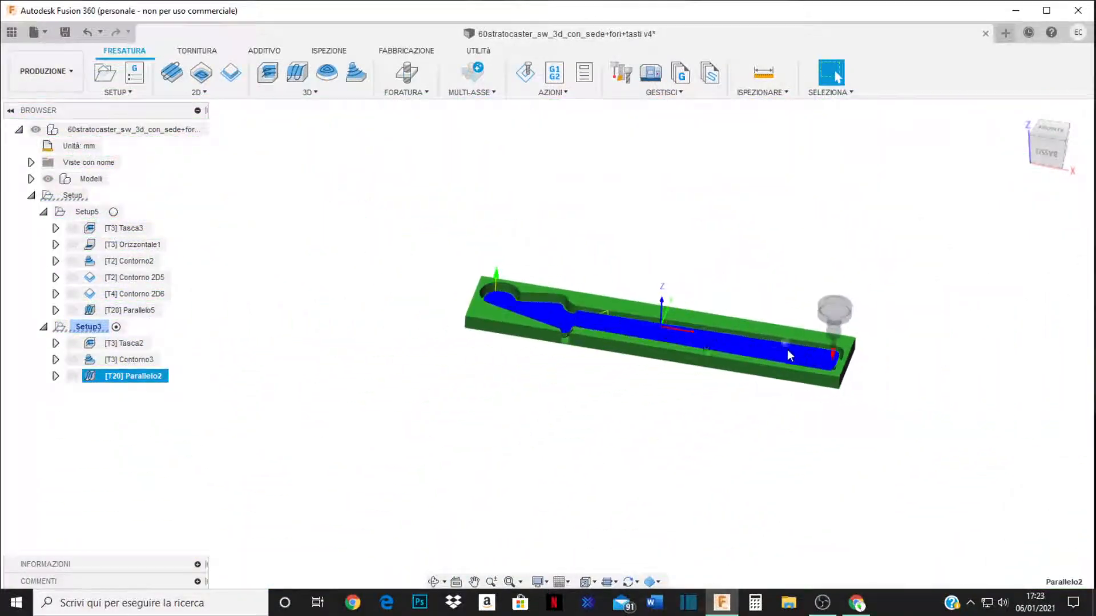
Check Parallelo2's toolpath at the rounded heel end and over the whole neck.
{"action": "scroll", "coordinate": [822, 355], "scroll_direction": "up", "scroll_amount": 8}
{"action": "scroll", "coordinate": [913, 387], "scroll_direction": "up", "scroll_amount": 3}
{"action": "scroll", "coordinate": [891, 400], "scroll_direction": "down", "scroll_amount": 5}
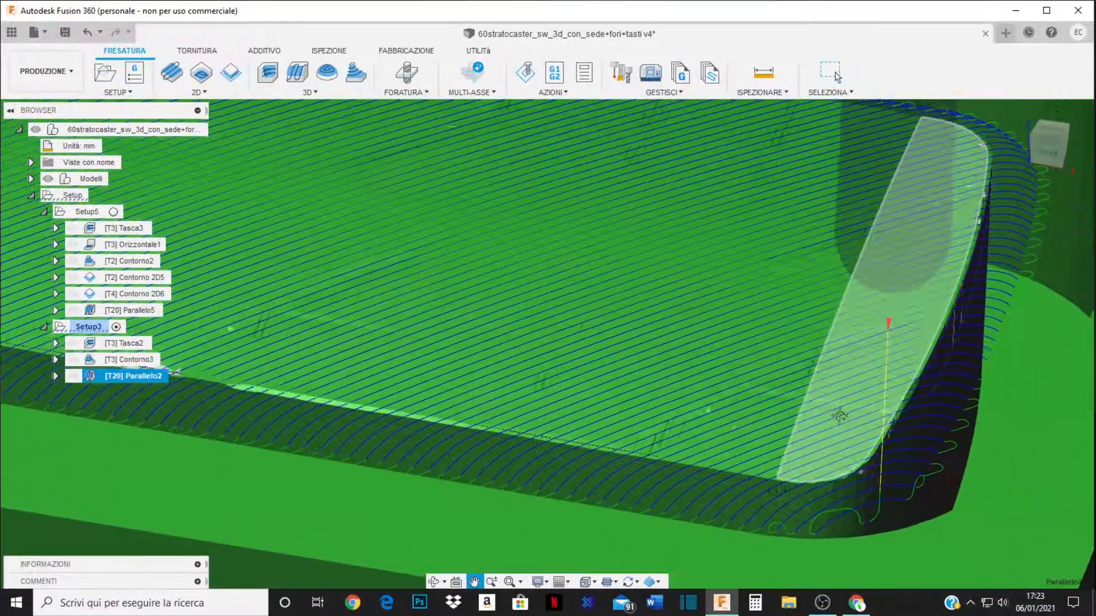
{"action": "scroll", "coordinate": [902, 399], "scroll_direction": "down", "scroll_amount": 5}
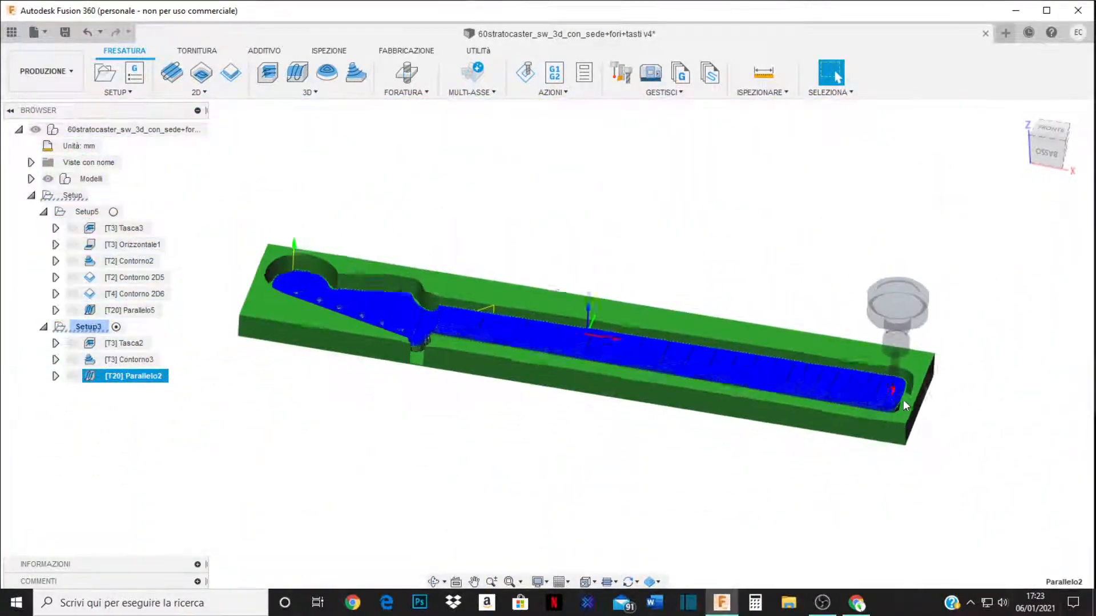
{"action": "middle_click_drag", "start_coordinate": [636, 410], "coordinate": [380, 245], "text": "shift"}
{"action": "middle_click_drag", "start_coordinate": [841, 362], "coordinate": [830, 370], "text": "shift"}
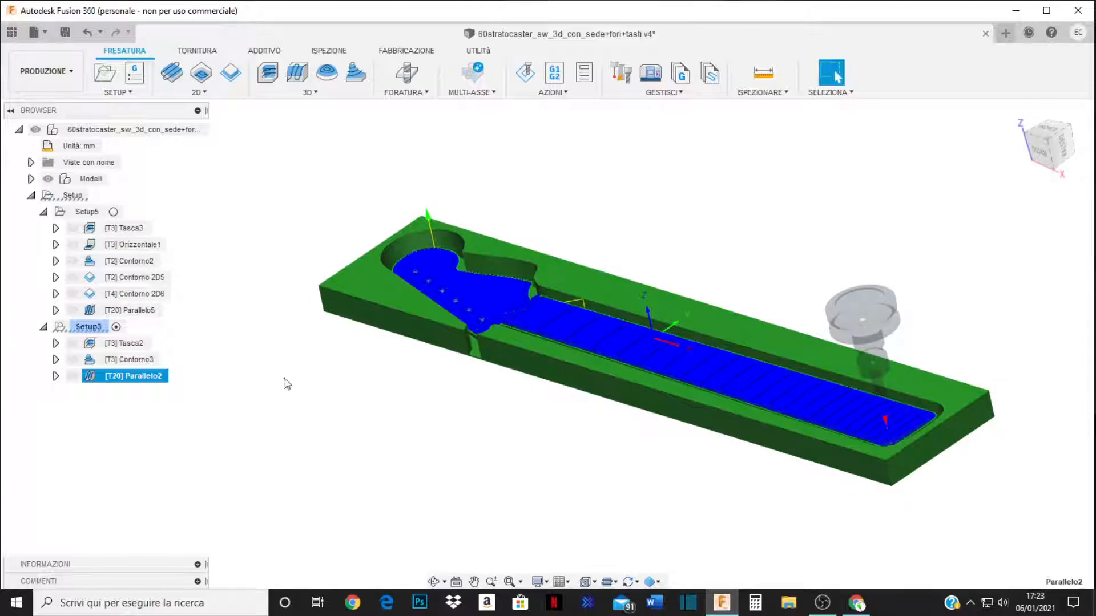
Simulate the Parallelo2 operation and examine the tool's passes over the fretboard at the rounded heel end.
{"action": "right_click", "coordinate": [127, 376]}
{"action": "left_click", "coordinate": [155, 91]}
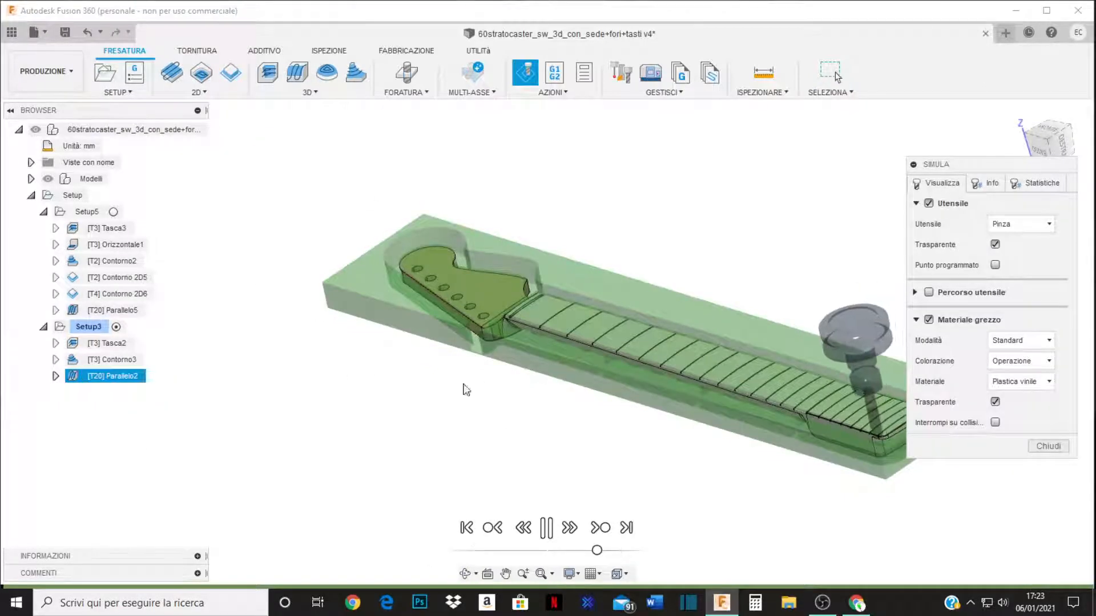
{"action": "middle_click_drag", "start_coordinate": [466, 388], "coordinate": [434, 323], "text": "shift"}
{"action": "scroll", "coordinate": [434, 323], "scroll_direction": "down", "scroll_amount": 3}
{"action": "scroll", "coordinate": [802, 376], "scroll_direction": "up", "scroll_amount": 3}
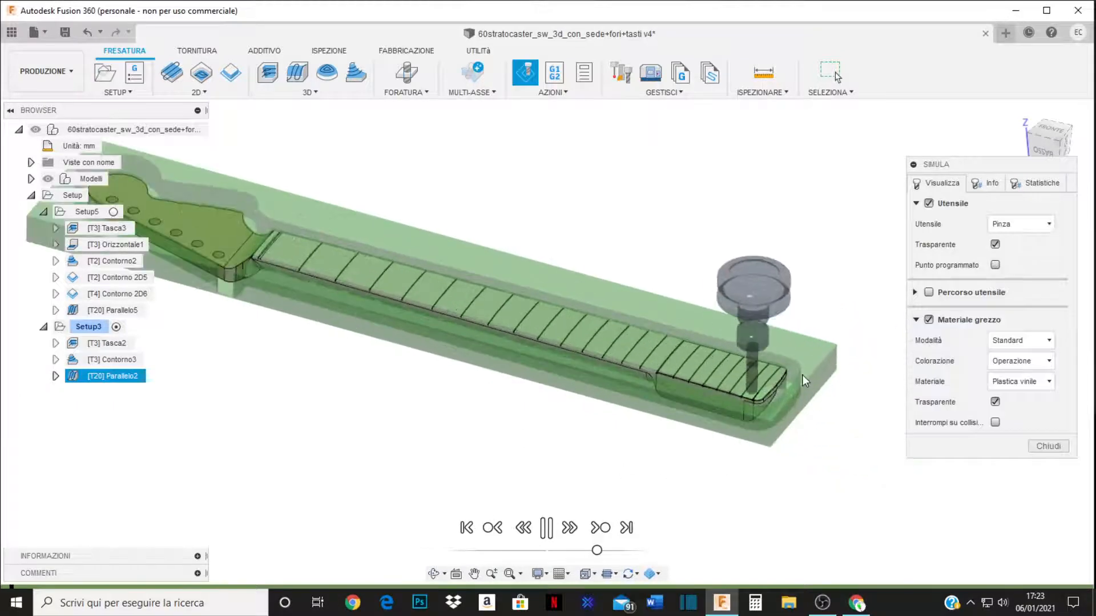
{"action": "scroll", "coordinate": [802, 374], "scroll_direction": "up", "scroll_amount": 6}
{"action": "middle_click_drag", "start_coordinate": [654, 488], "coordinate": [688, 465], "text": "shift"}
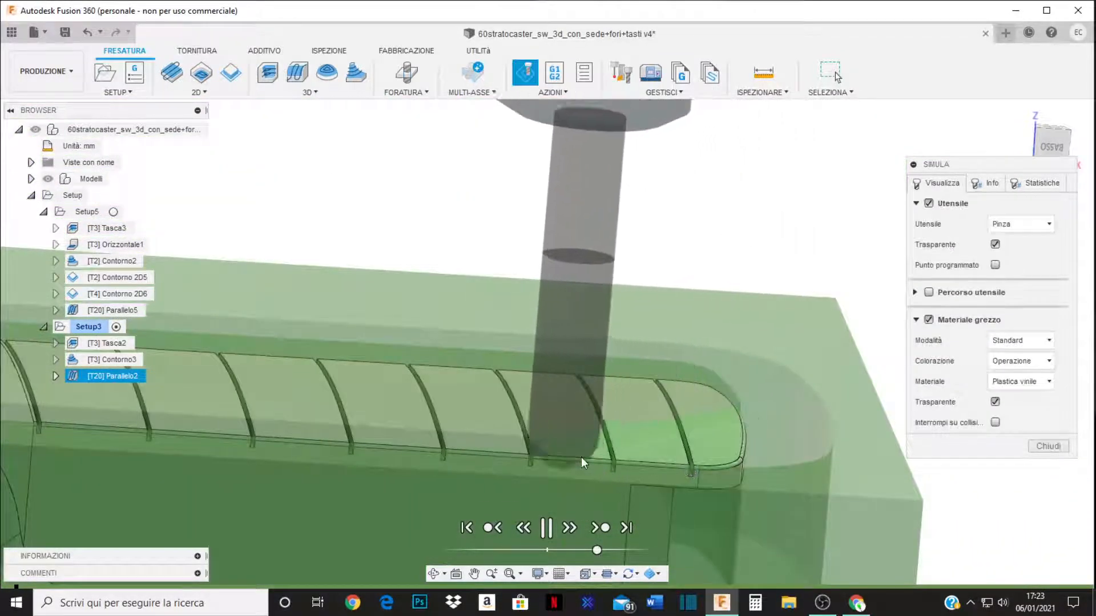
{"action": "middle_click_drag", "start_coordinate": [581, 457], "coordinate": [624, 404], "text": "shift"}
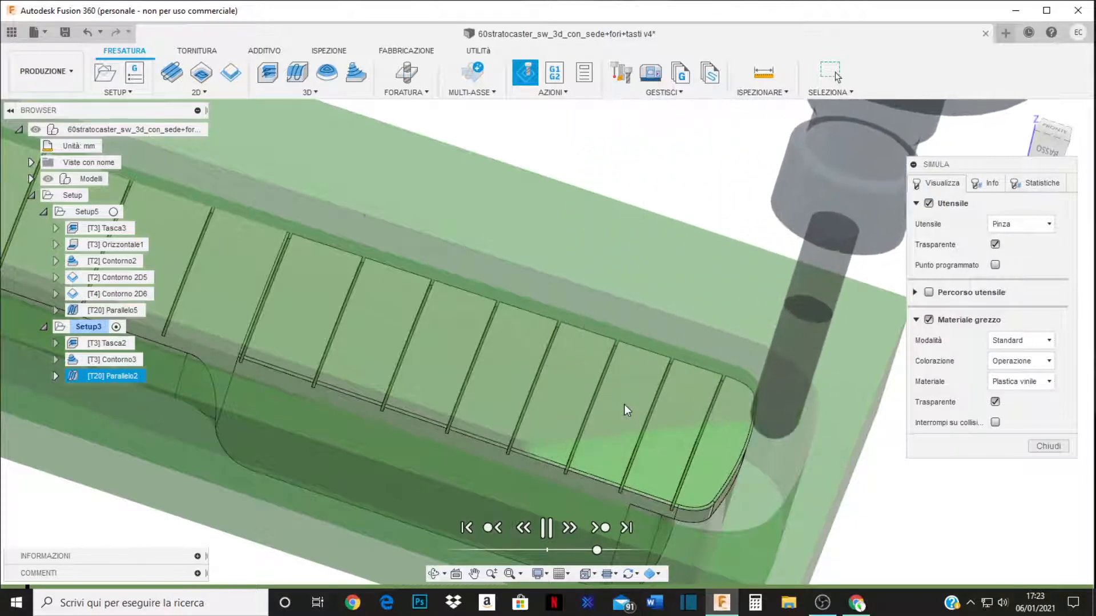
{"action": "middle_click_drag", "start_coordinate": [632, 403], "coordinate": [688, 407], "text": "shift"}
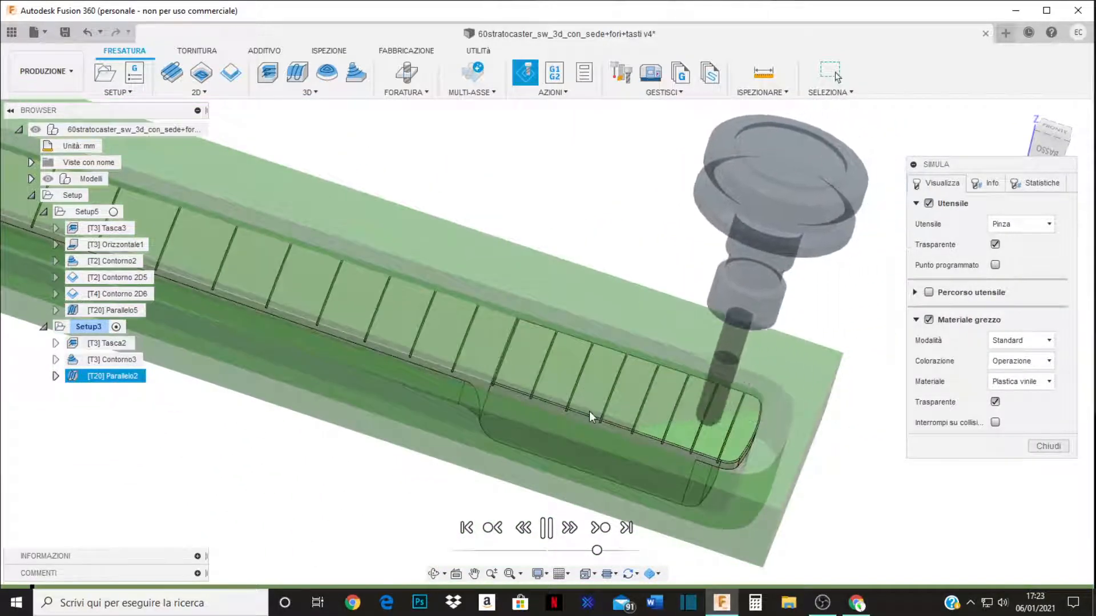
{"action": "middle_click_drag", "start_coordinate": [589, 410], "coordinate": [553, 424], "text": "shift"}
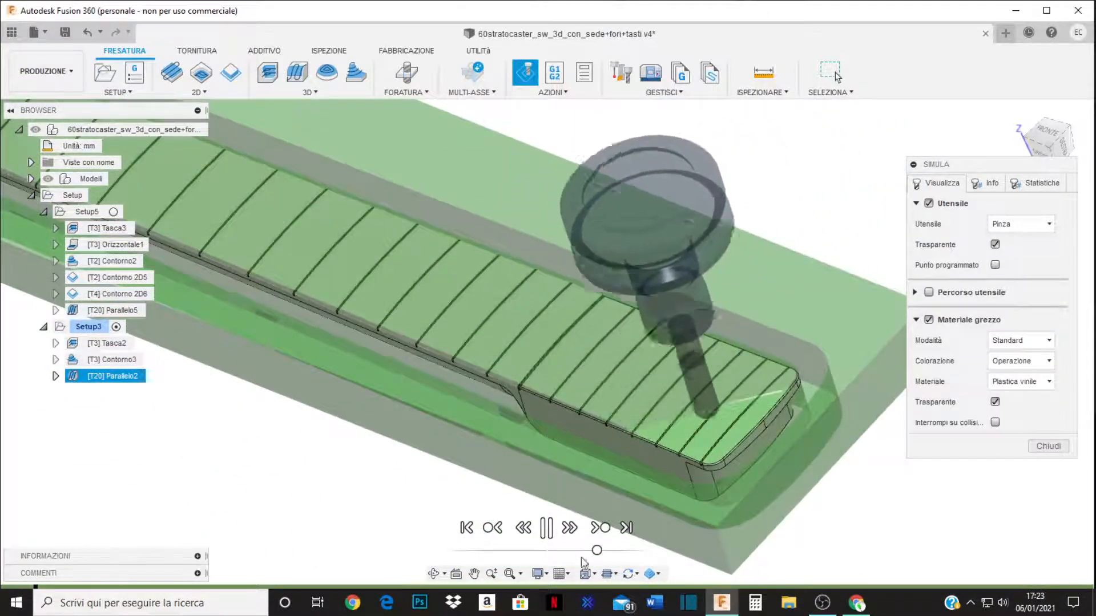
Speed up the Parallelo2 simulation and follow the cutting along the whole fretboard up to the headstock.
{"action": "left_click_drag", "start_coordinate": [598, 551], "coordinate": [622, 551]}
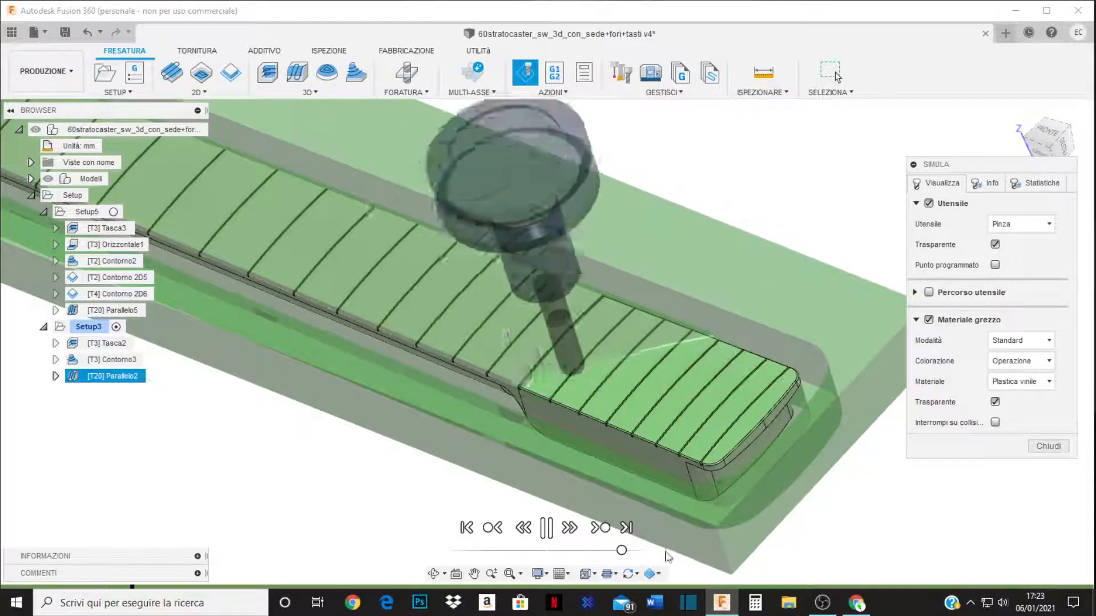
{"action": "scroll", "coordinate": [707, 497], "scroll_direction": "down", "scroll_amount": 5}
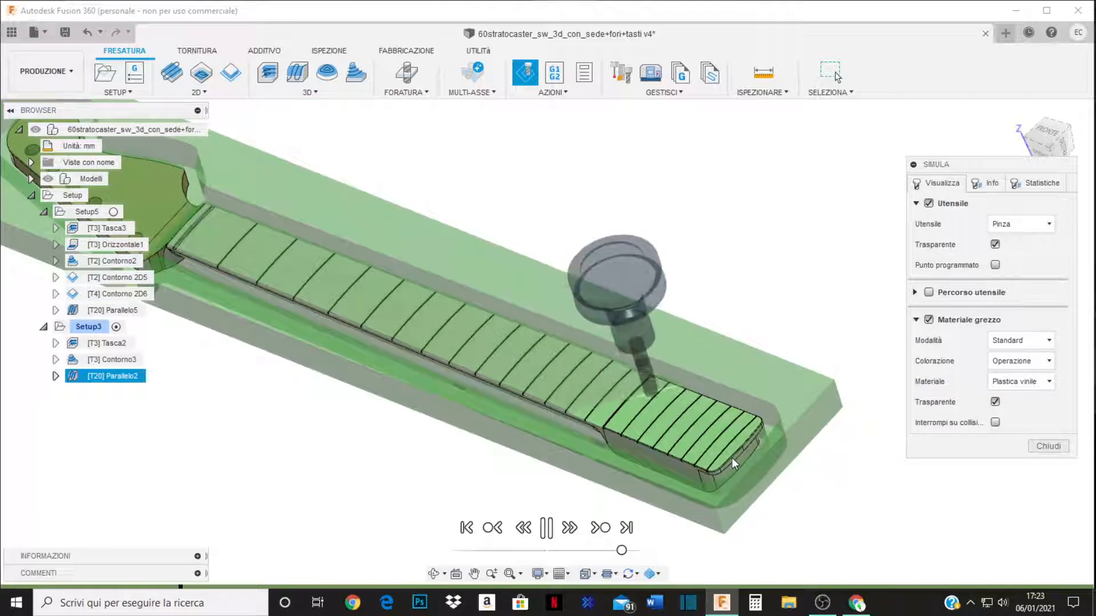
{"action": "scroll", "coordinate": [753, 452], "scroll_direction": "down", "scroll_amount": 2}
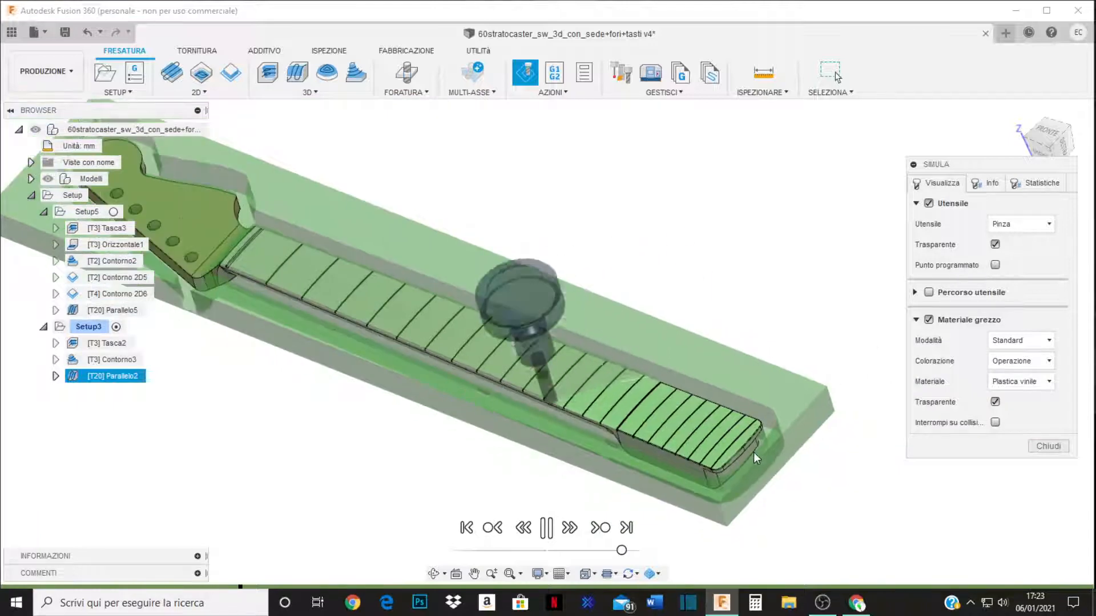
{"action": "scroll", "coordinate": [759, 452], "scroll_direction": "down", "scroll_amount": 2}
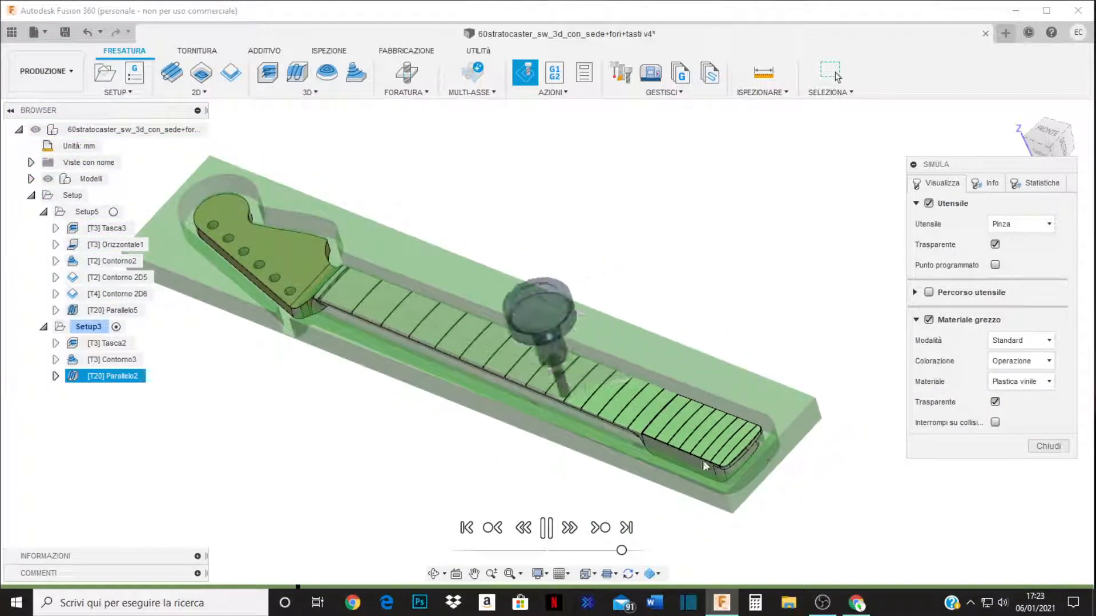
{"action": "left_click_drag", "start_coordinate": [622, 552], "coordinate": [638, 552]}
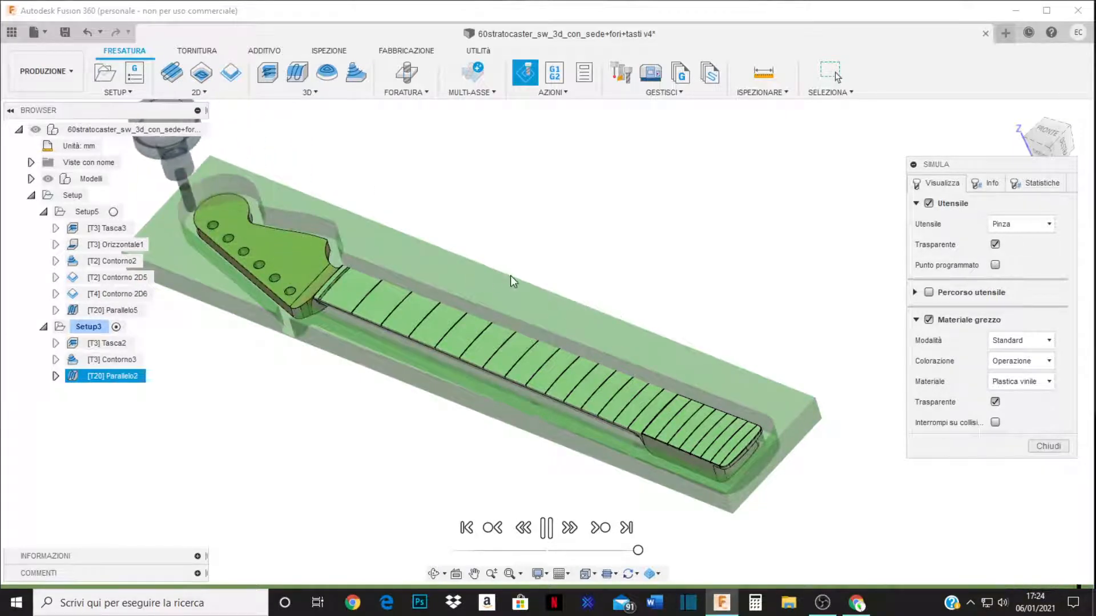
Inspect the simulated headstock surface and tuner holes, and close the simulation.
{"action": "scroll", "coordinate": [221, 223], "scroll_direction": "down", "scroll_amount": 2}
{"action": "scroll", "coordinate": [201, 207], "scroll_direction": "up", "scroll_amount": 6}
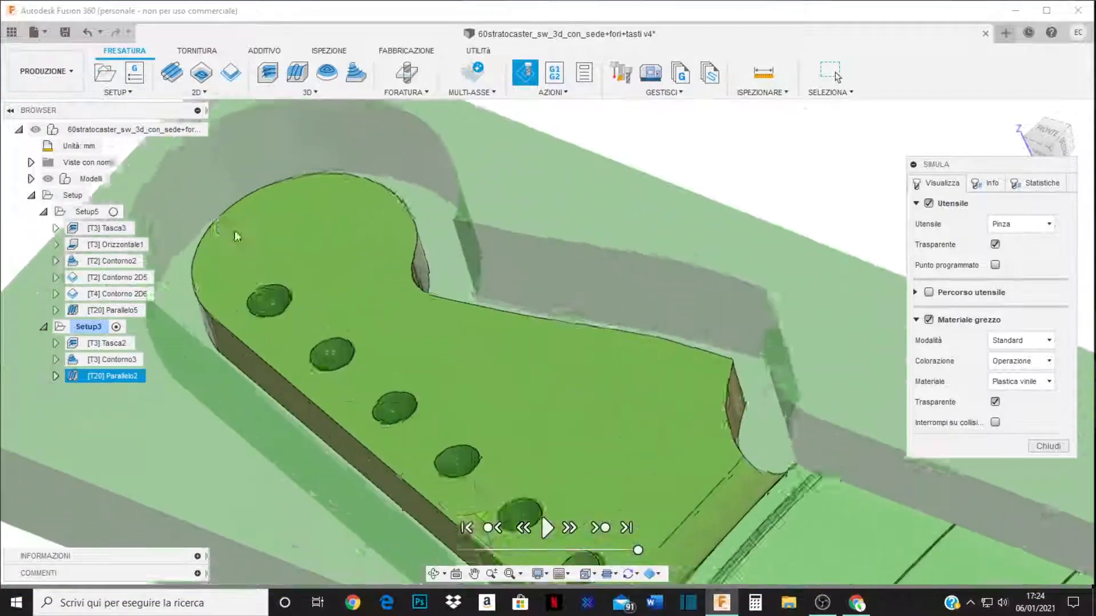
{"action": "middle_click_drag", "start_coordinate": [497, 405], "coordinate": [416, 401], "text": "shift"}
{"action": "scroll", "coordinate": [316, 279], "scroll_direction": "down", "scroll_amount": 5}
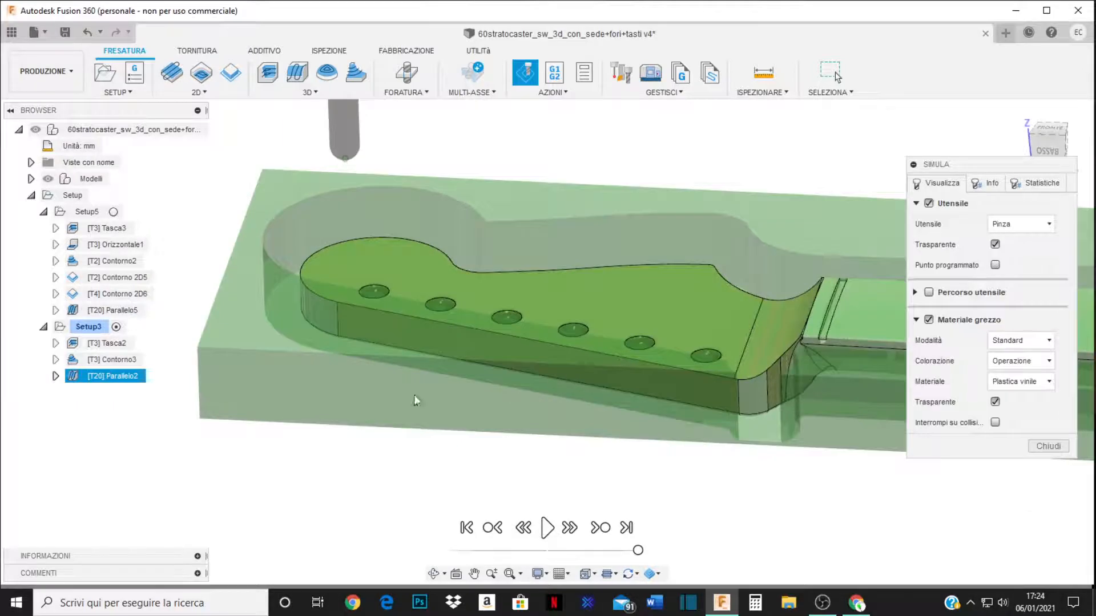
{"action": "right_click", "coordinate": [117, 388]}
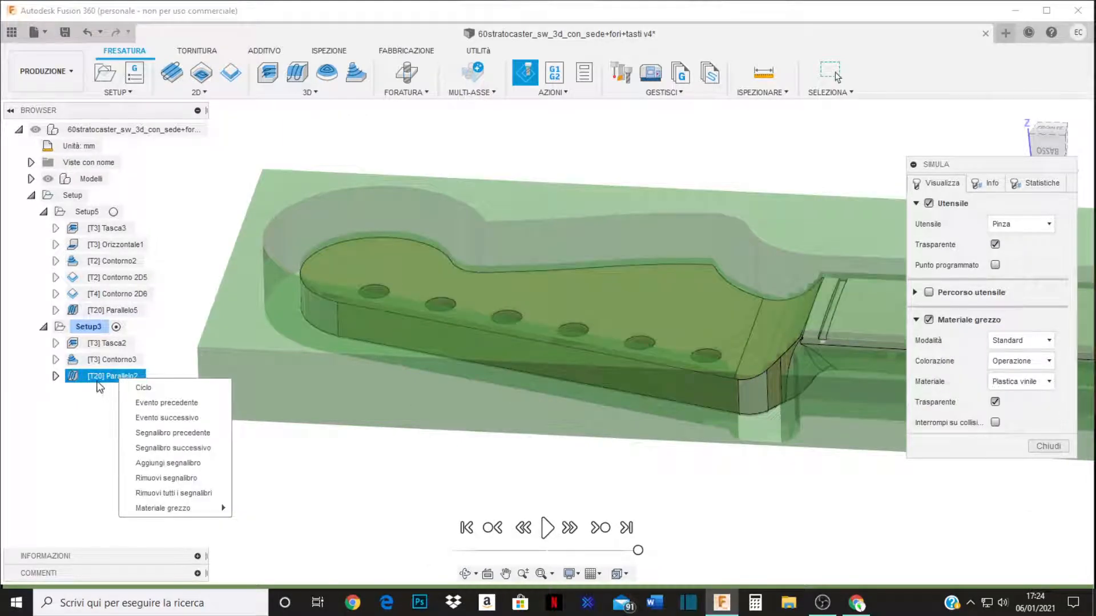
{"action": "left_click", "coordinate": [1039, 447]}
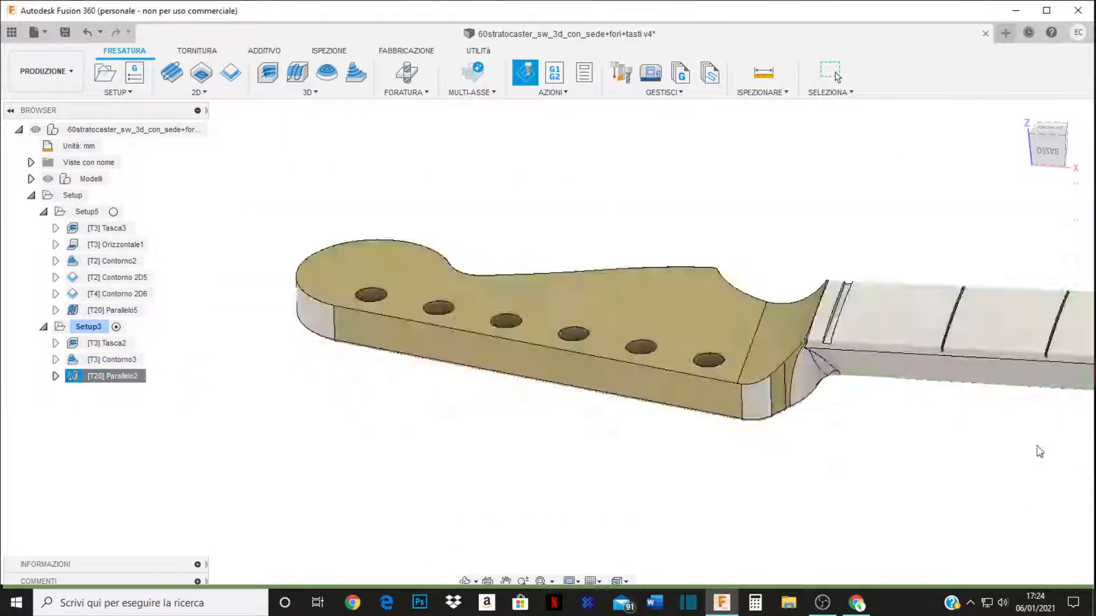
Duplicate the Parallelo2 operation, set the copy's pass direction to -45 deg, and calculate its toolpath.
{"action": "right_click", "coordinate": [112, 386]}
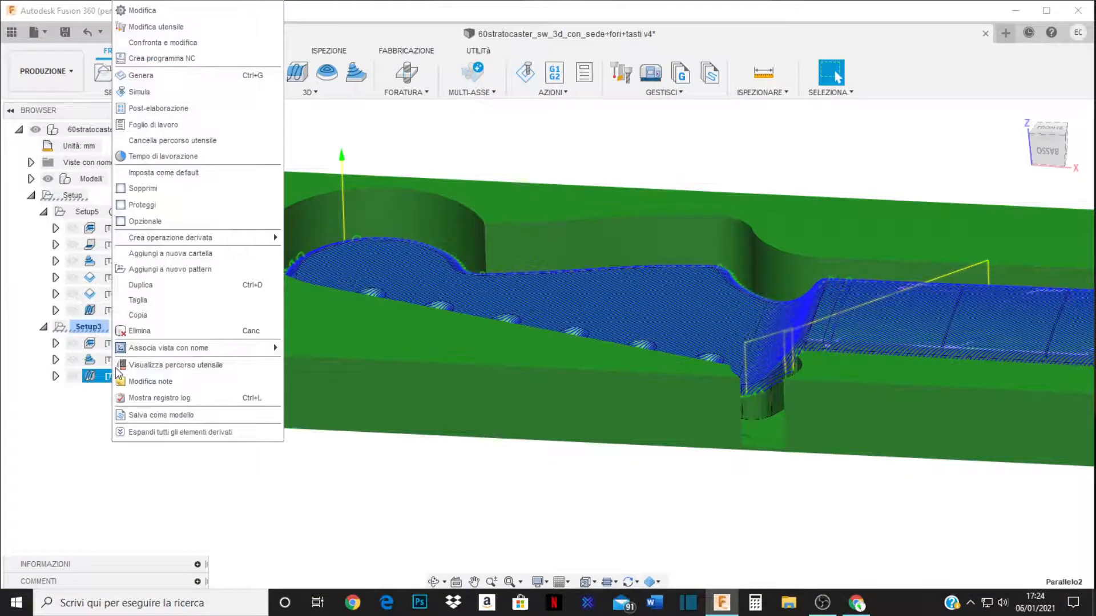
{"action": "left_click", "coordinate": [141, 285]}
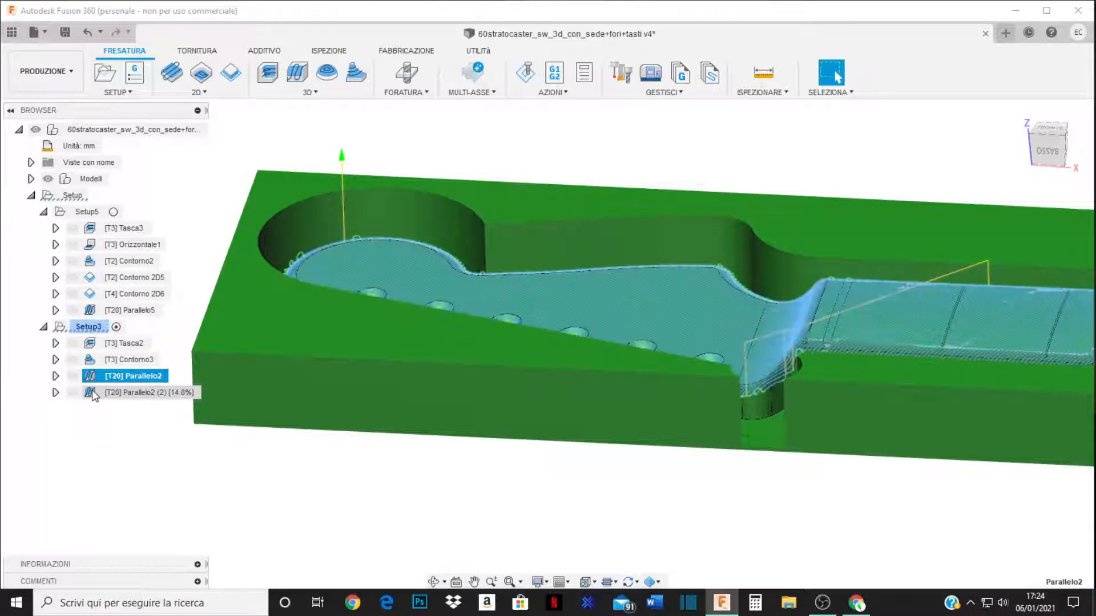
{"action": "double_click", "coordinate": [91, 389]}
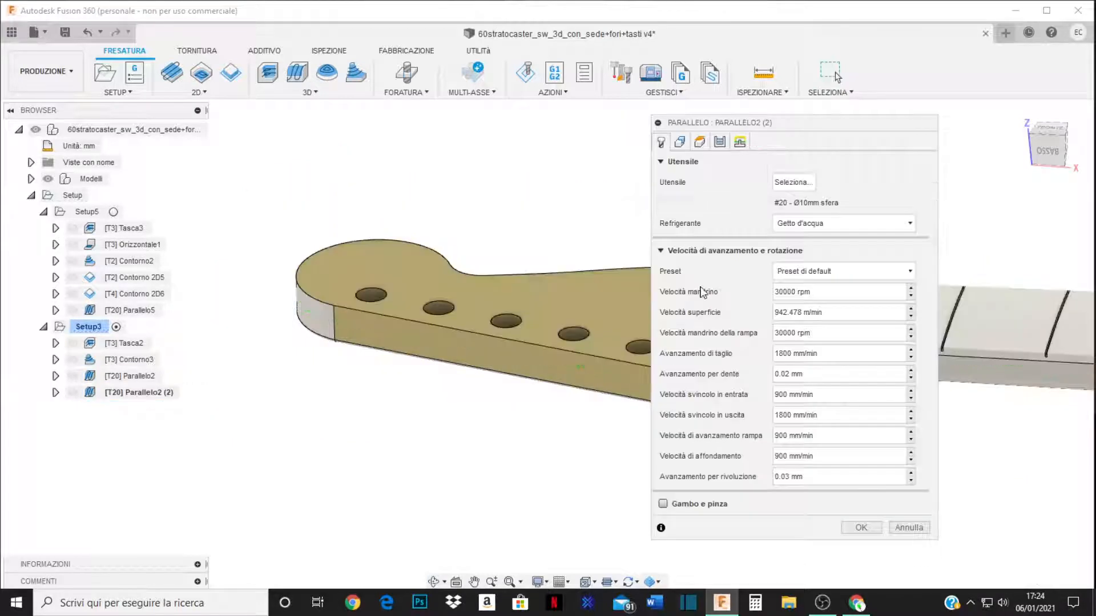
{"action": "left_click", "coordinate": [723, 146]}
{"action": "left_click", "coordinate": [799, 291]}
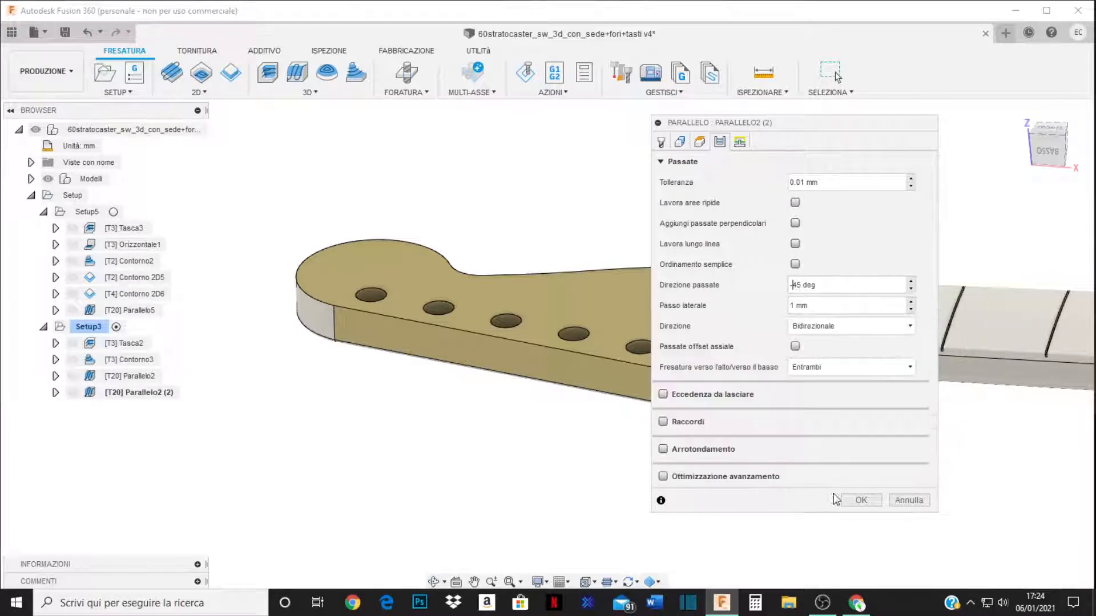
{"action": "left_click", "coordinate": [860, 500]}
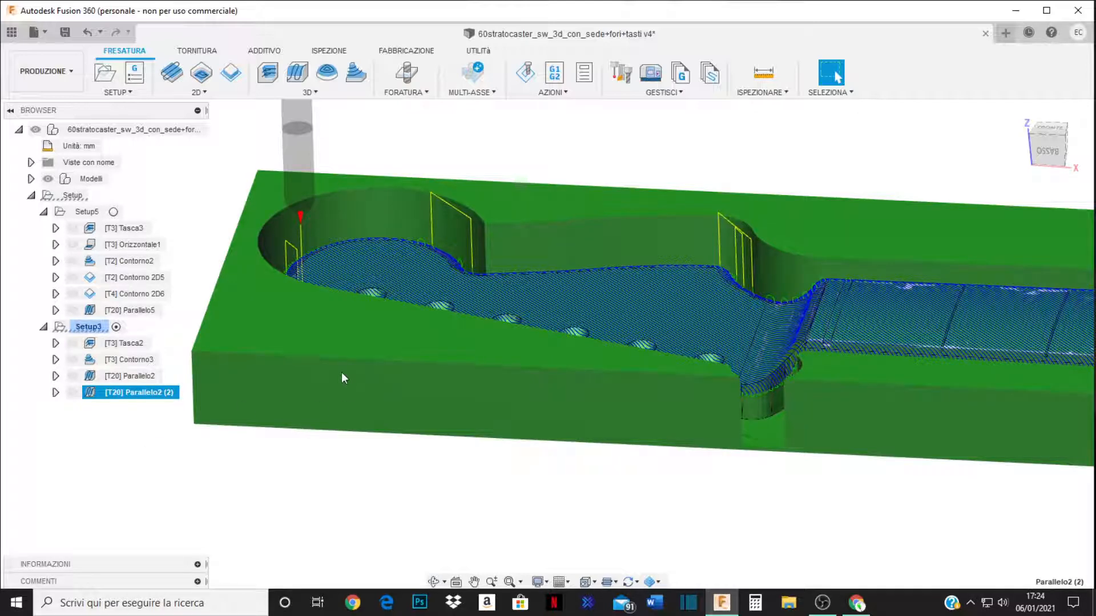
Examine the duplicated parallel operation's diagonal passes on the headstock and at the fretboard's heel end.
{"action": "scroll", "coordinate": [246, 394], "scroll_direction": "down", "scroll_amount": 1}
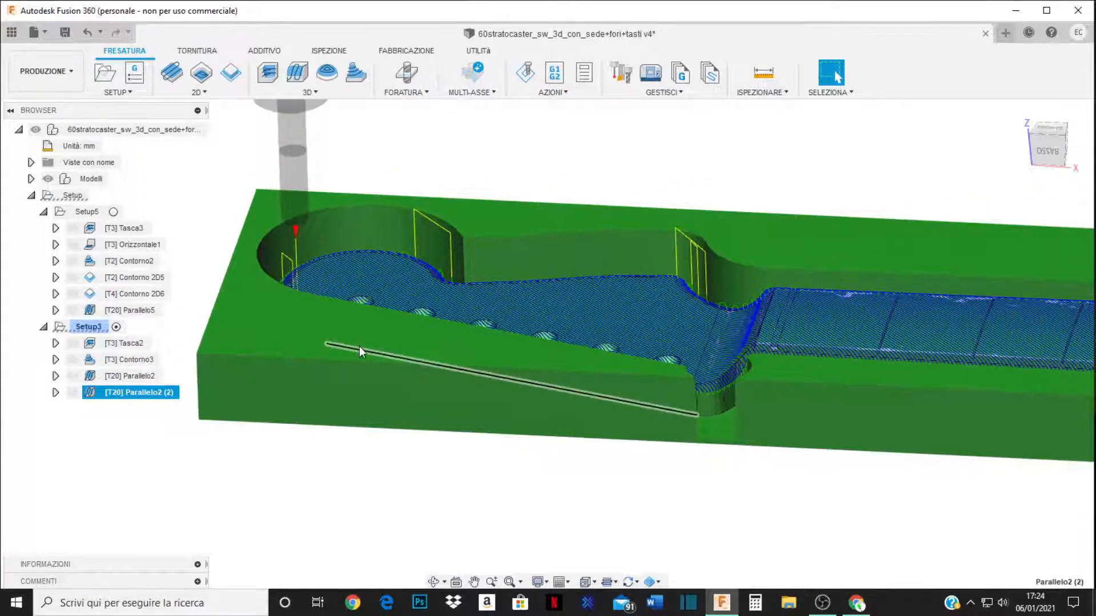
{"action": "scroll", "coordinate": [359, 346], "scroll_direction": "down", "scroll_amount": 1}
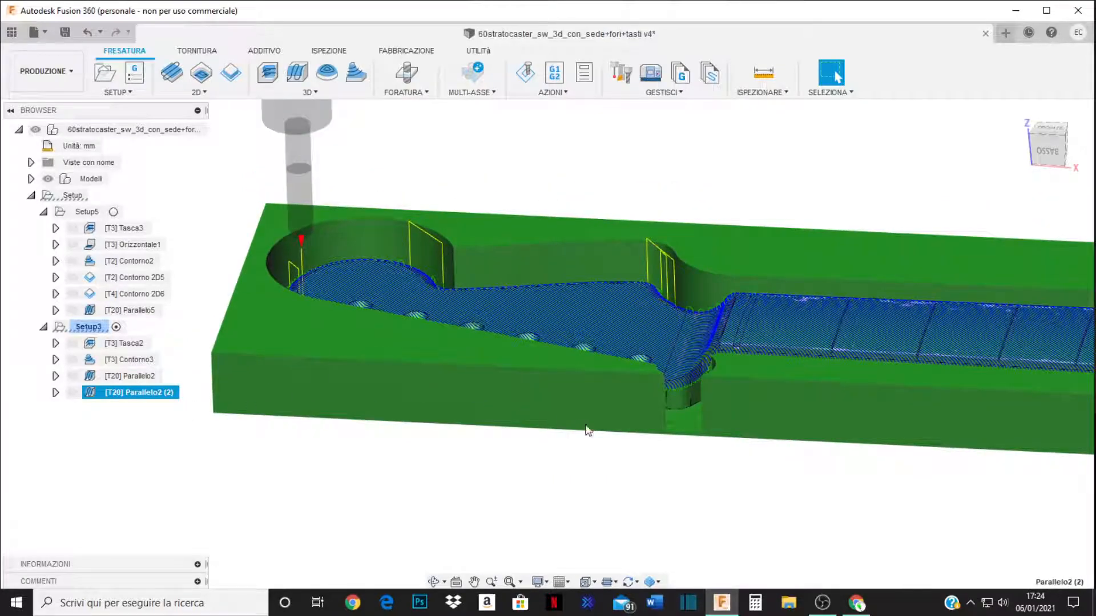
{"action": "middle_click_drag", "start_coordinate": [588, 431], "coordinate": [411, 323], "text": "shift"}
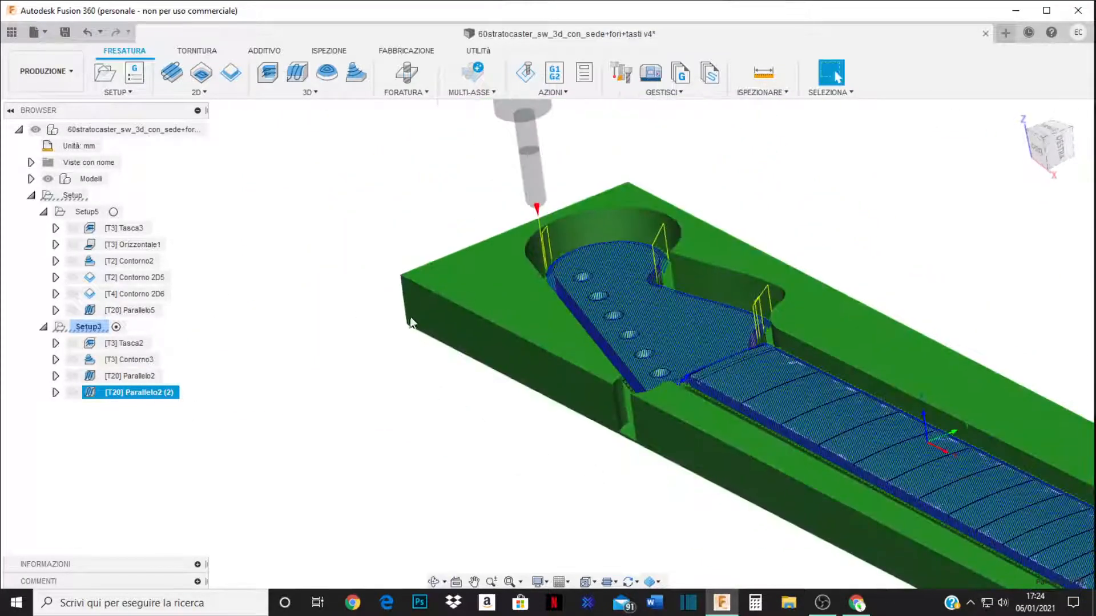
{"action": "scroll", "coordinate": [411, 323], "scroll_direction": "down", "scroll_amount": 3}
{"action": "scroll", "coordinate": [819, 440], "scroll_direction": "up", "scroll_amount": 6}
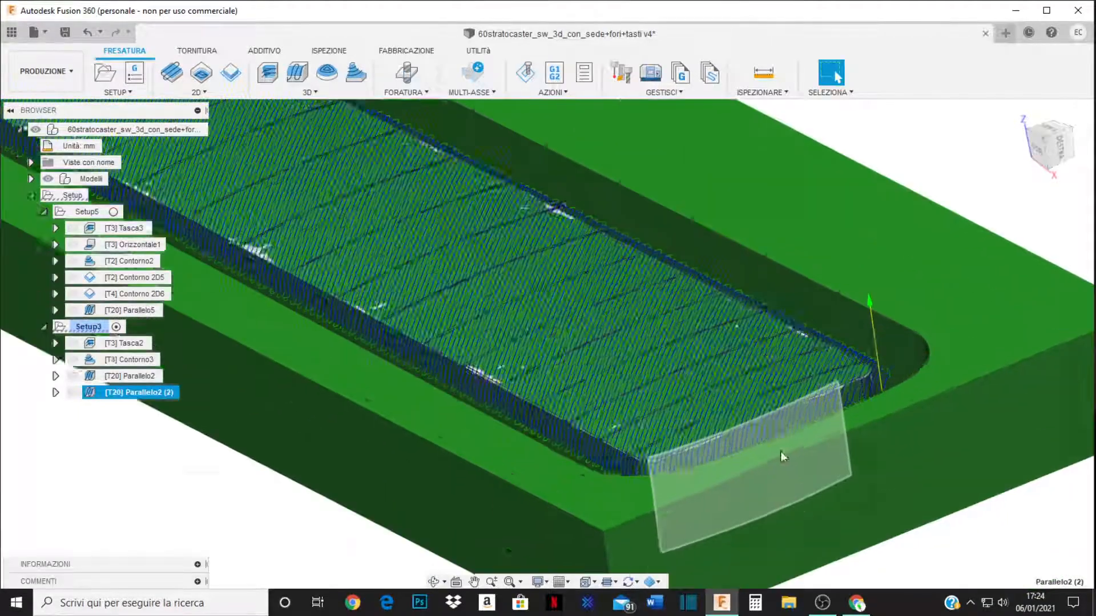
{"action": "scroll", "coordinate": [779, 452], "scroll_direction": "up", "scroll_amount": 3}
{"action": "mouse_move", "coordinate": [718, 444]}
{"action": "middle_mouse_down", "text": "shift"}
{"action": "mouse_move", "coordinate": [698, 493]}
{"action": "mouse_move", "coordinate": [608, 511]}
{"action": "mouse_move", "coordinate": [673, 491]}
{"action": "mouse_move", "coordinate": [716, 440]}
{"action": "middle_mouse_up", "text": "shift"}
{"action": "scroll", "coordinate": [716, 440], "scroll_direction": "down", "scroll_amount": 4}
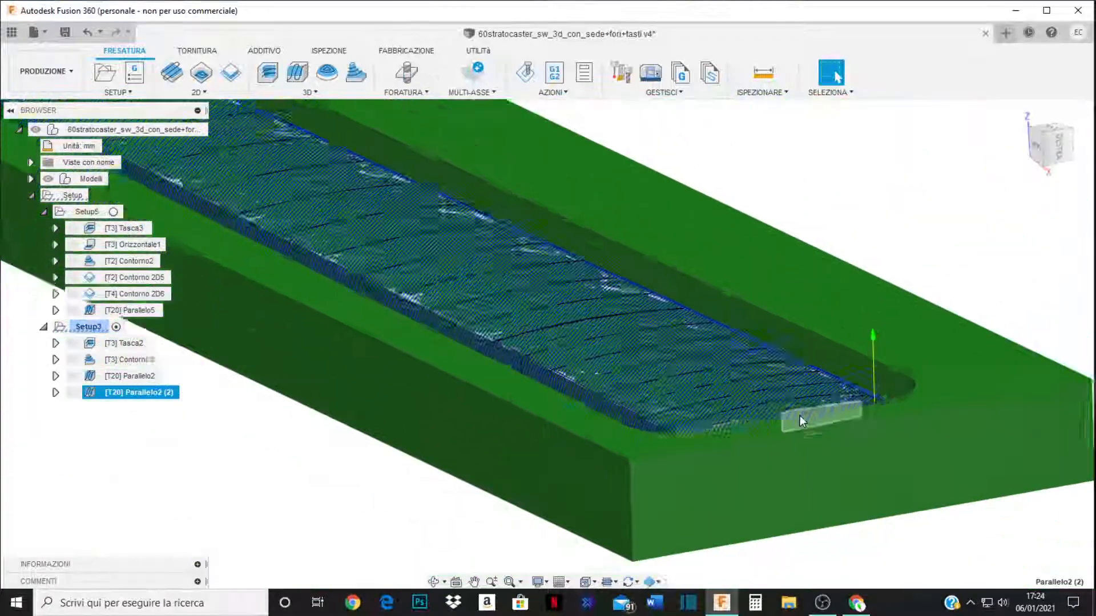
Check the duplicated operation's toolpath over the whole neck and compare it with Parallelo2.
{"action": "scroll", "coordinate": [754, 413], "scroll_direction": "down", "scroll_amount": 5}
{"action": "scroll", "coordinate": [569, 298], "scroll_direction": "up", "scroll_amount": 2}
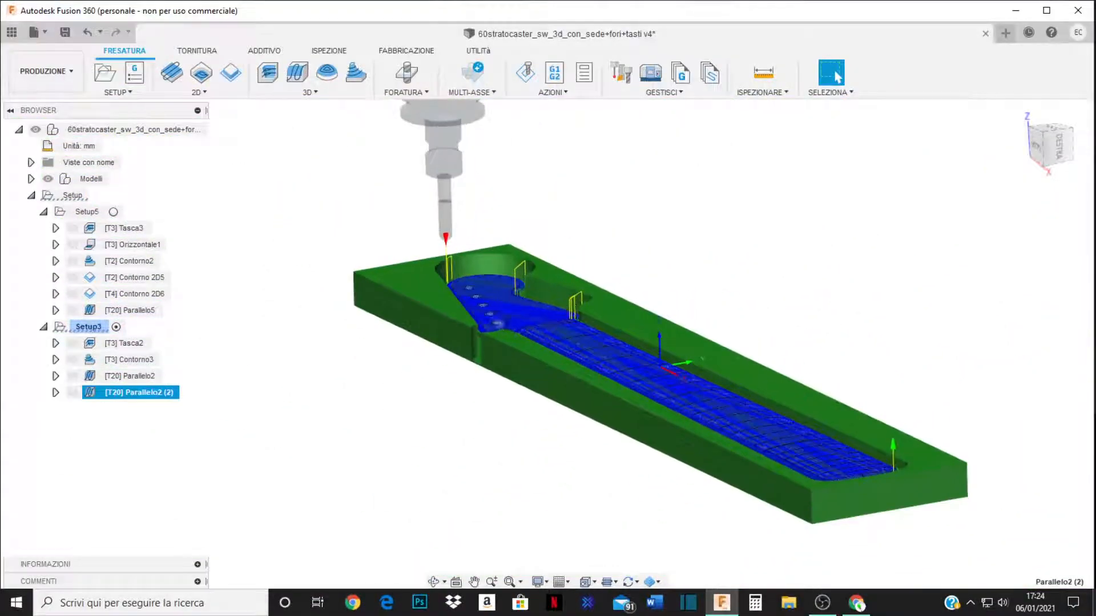
{"action": "middle_click_drag", "start_coordinate": [438, 291], "coordinate": [484, 320], "text": "shift"}
{"action": "scroll", "coordinate": [434, 294], "scroll_direction": "down", "scroll_amount": 1}
{"action": "middle_click_drag", "start_coordinate": [392, 274], "coordinate": [375, 258], "text": "shift"}
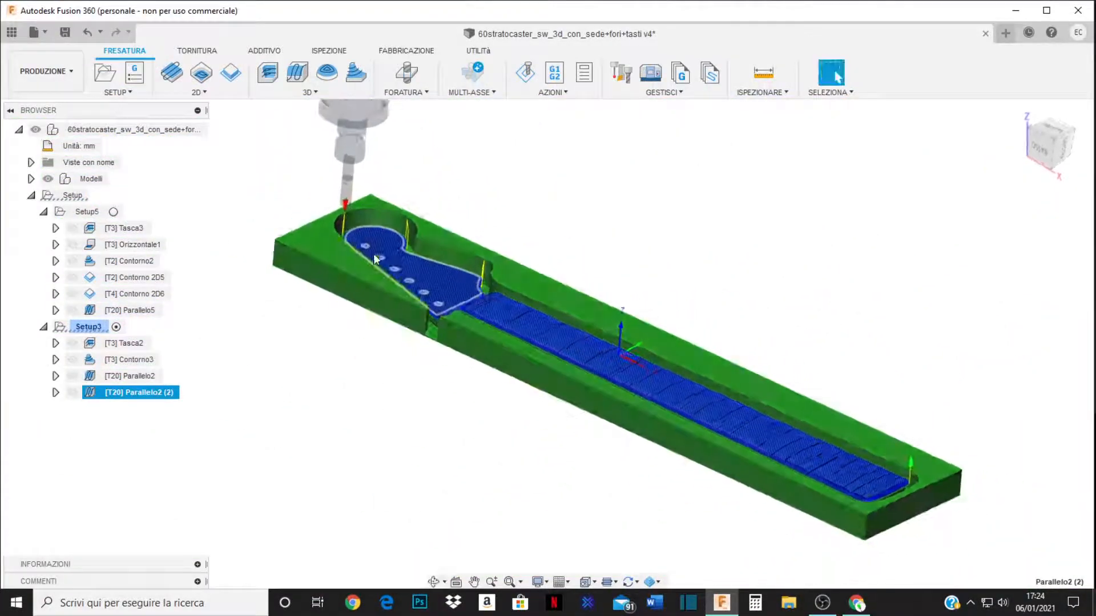
{"action": "scroll", "coordinate": [881, 443], "scroll_direction": "down", "scroll_amount": 1}
{"action": "scroll", "coordinate": [881, 442], "scroll_direction": "up", "scroll_amount": 1}
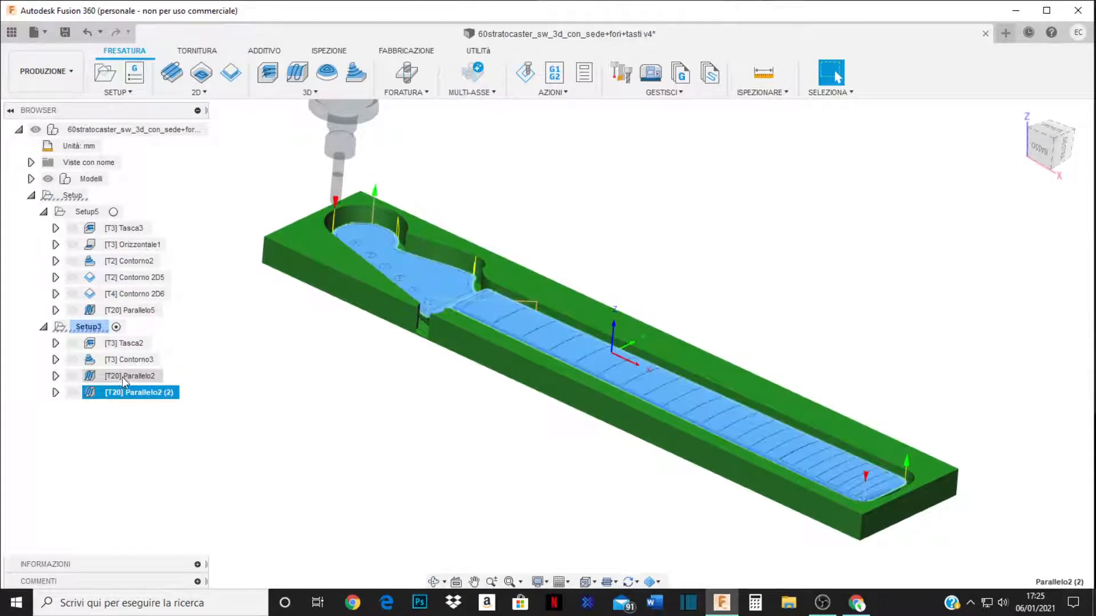
{"action": "middle_click_drag", "start_coordinate": [379, 254], "coordinate": [360, 268], "text": "shift"}
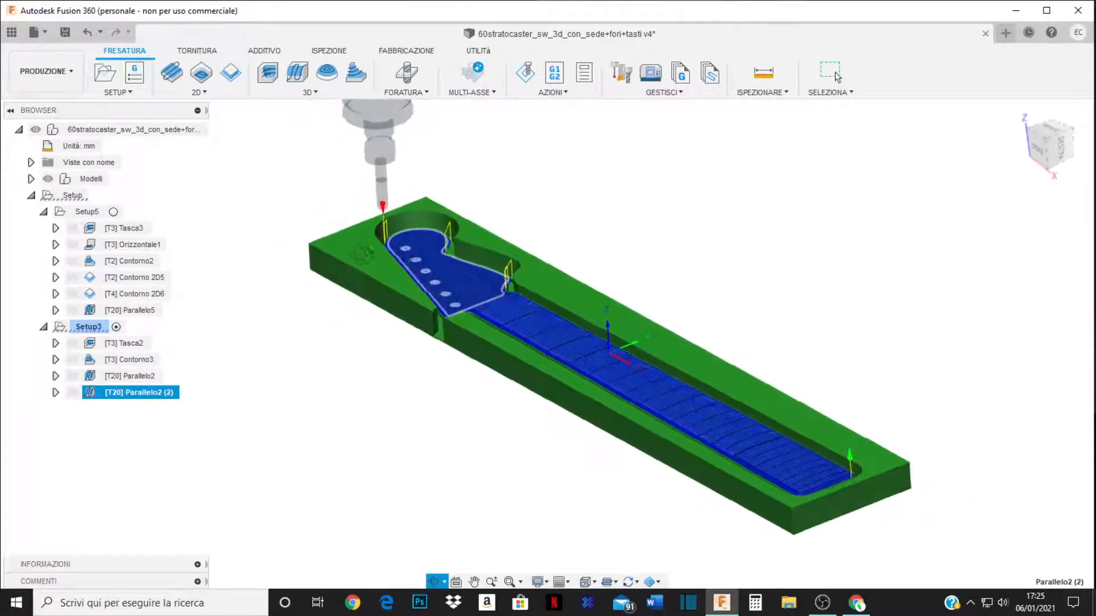